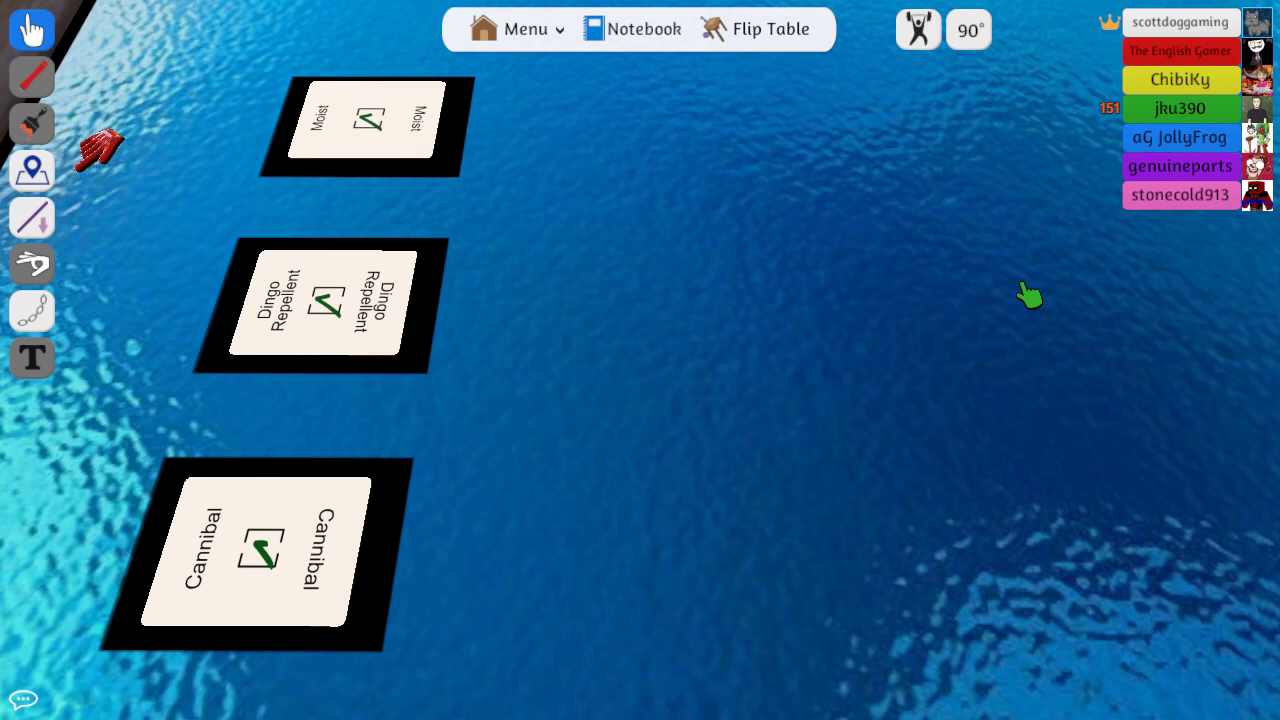
Pan right and back across the played Moist, Dingo Repellent and Cannibal cards
key("d")
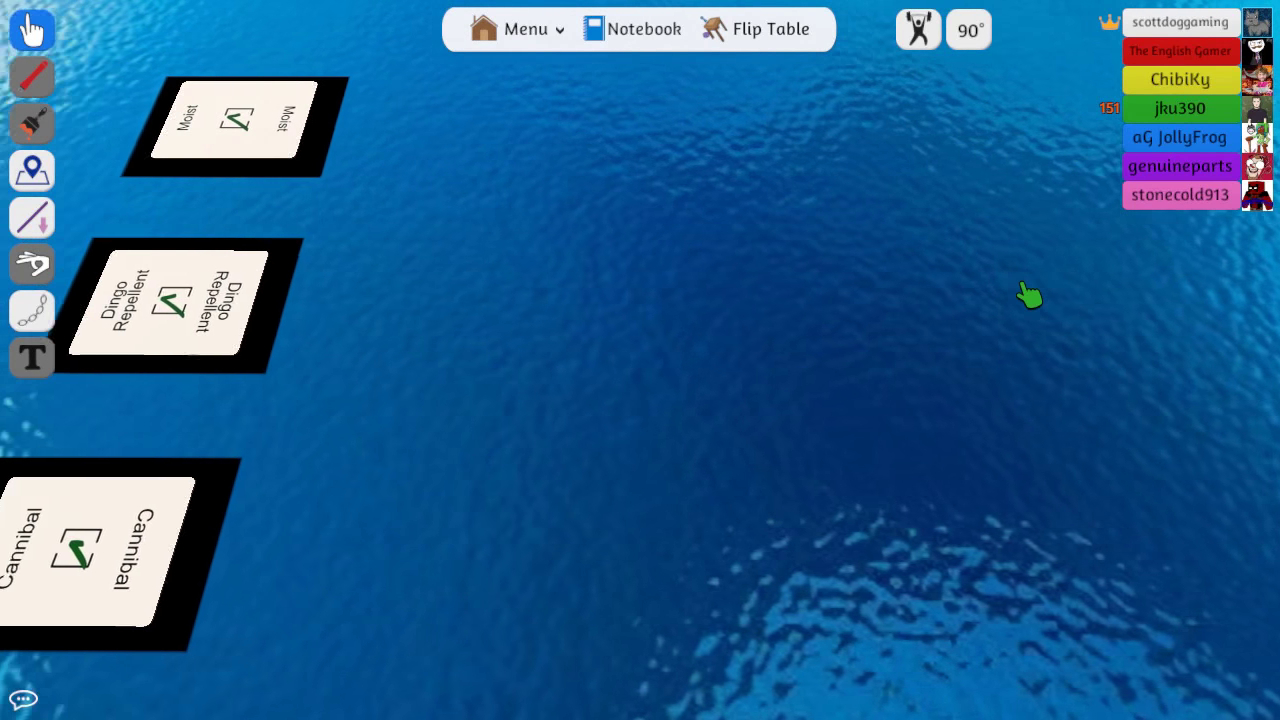
key("a")
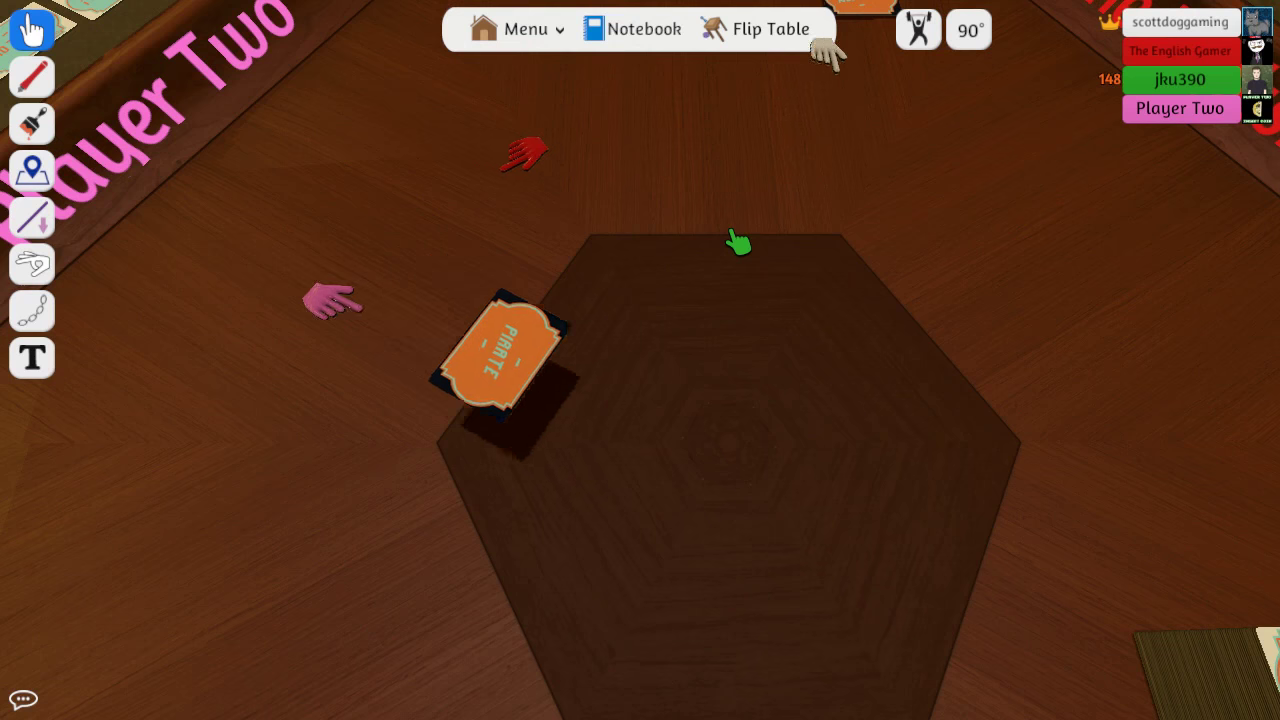
Pan toward your hand to view the ROBOT and RUBBER cards by the Pirate card
key("s")
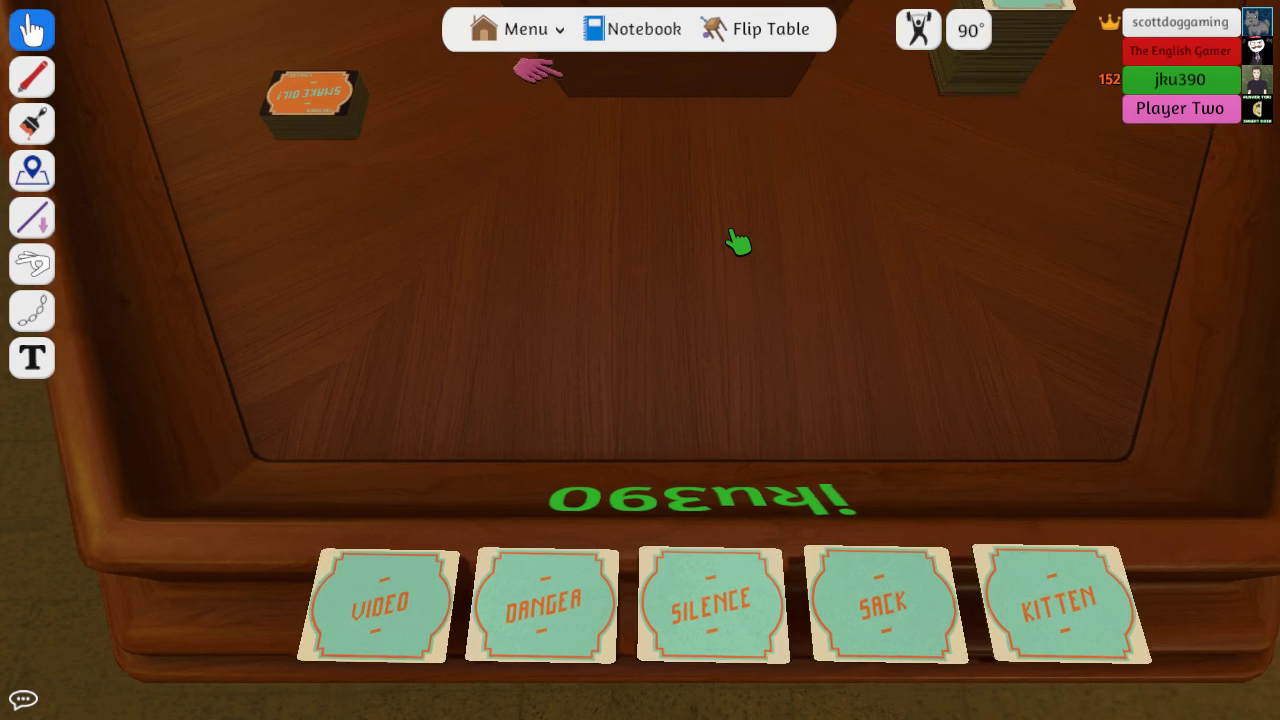
scroll(736, 243, "down", 5)
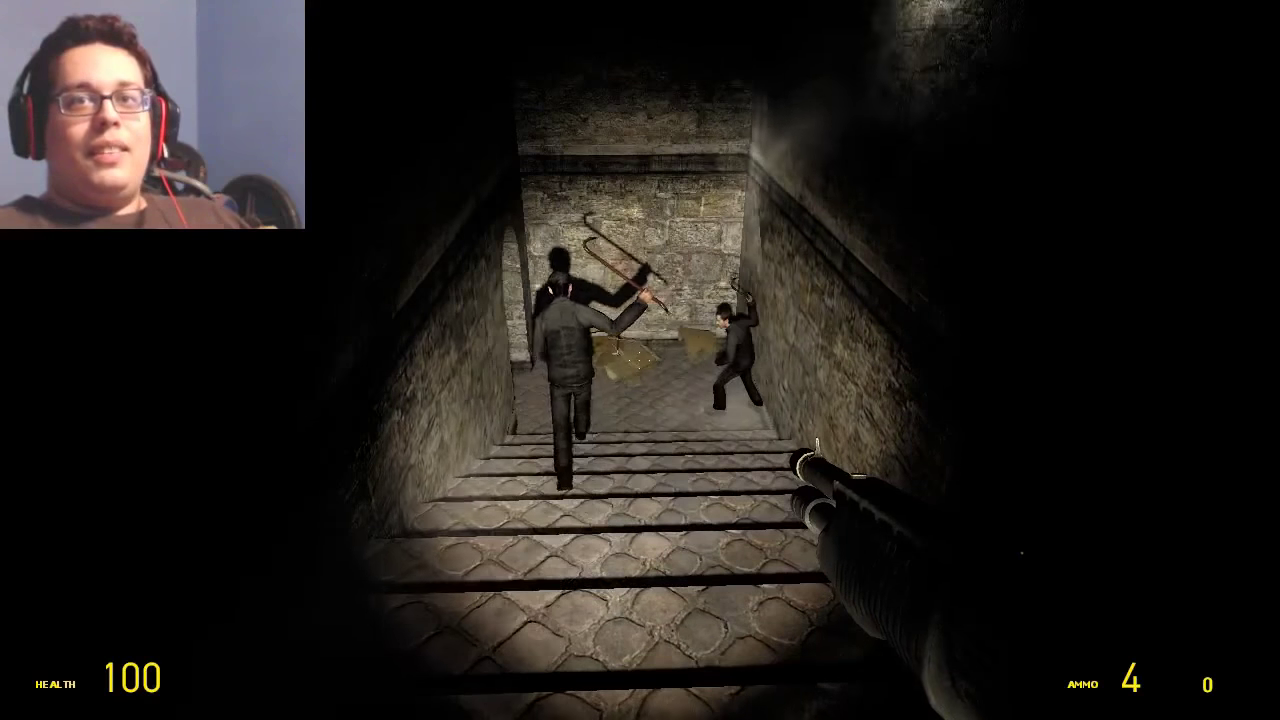
Fire the shotgun twice at the stairwell zombies, then keep shooting with the pistol
left_click(640, 360)
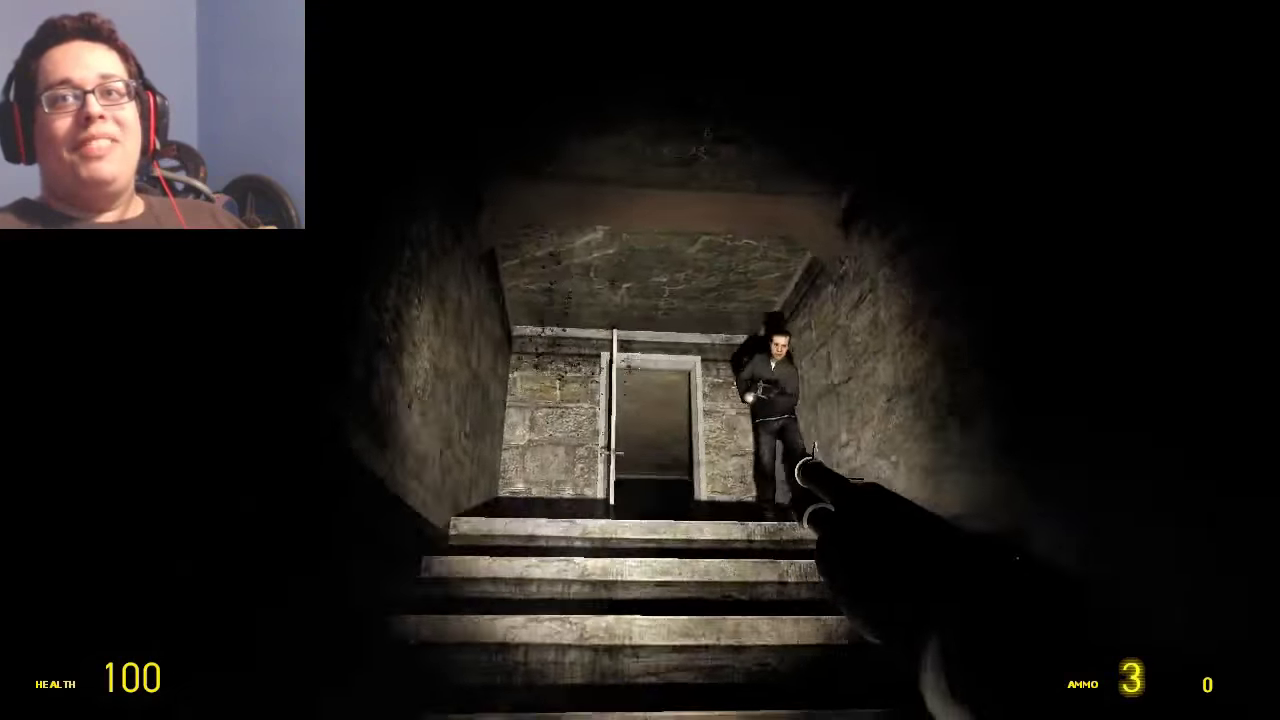
left_click(640, 360)
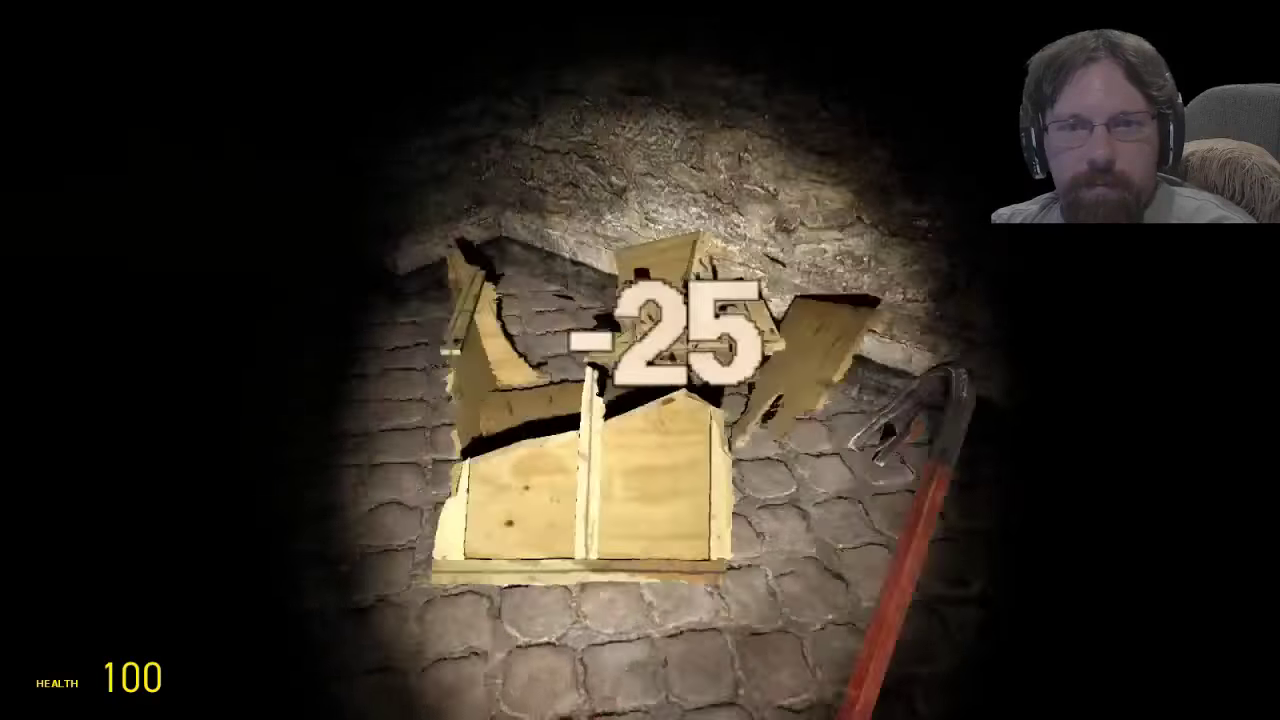
key("2")
left_click(640, 360)
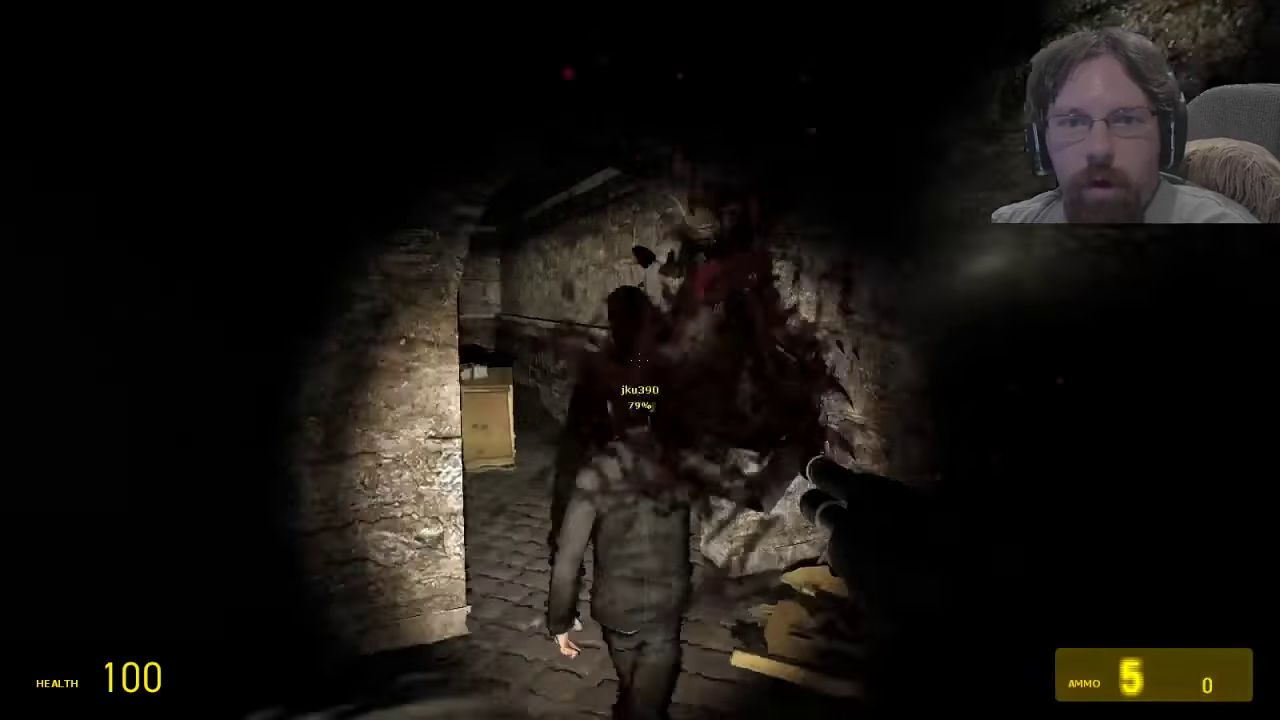
left_click(640, 360)
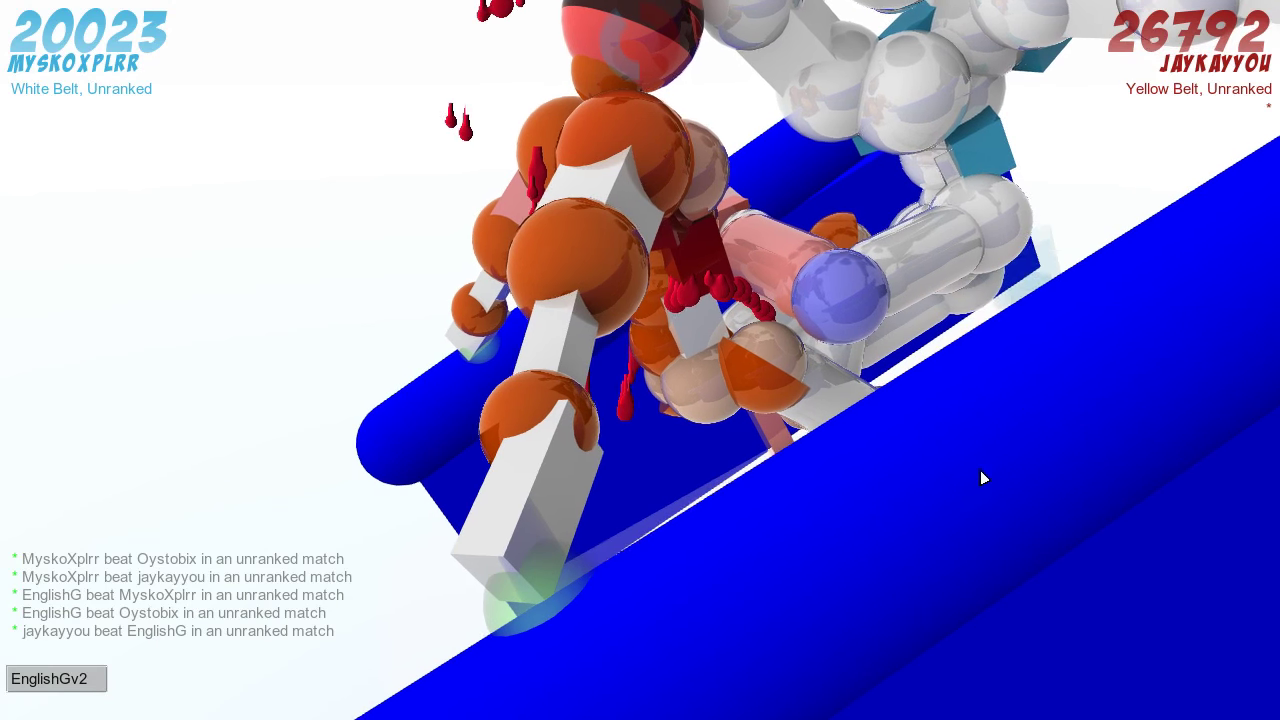
Set new states on the right hip, right glute and right knee joints
left_click(737, 346)
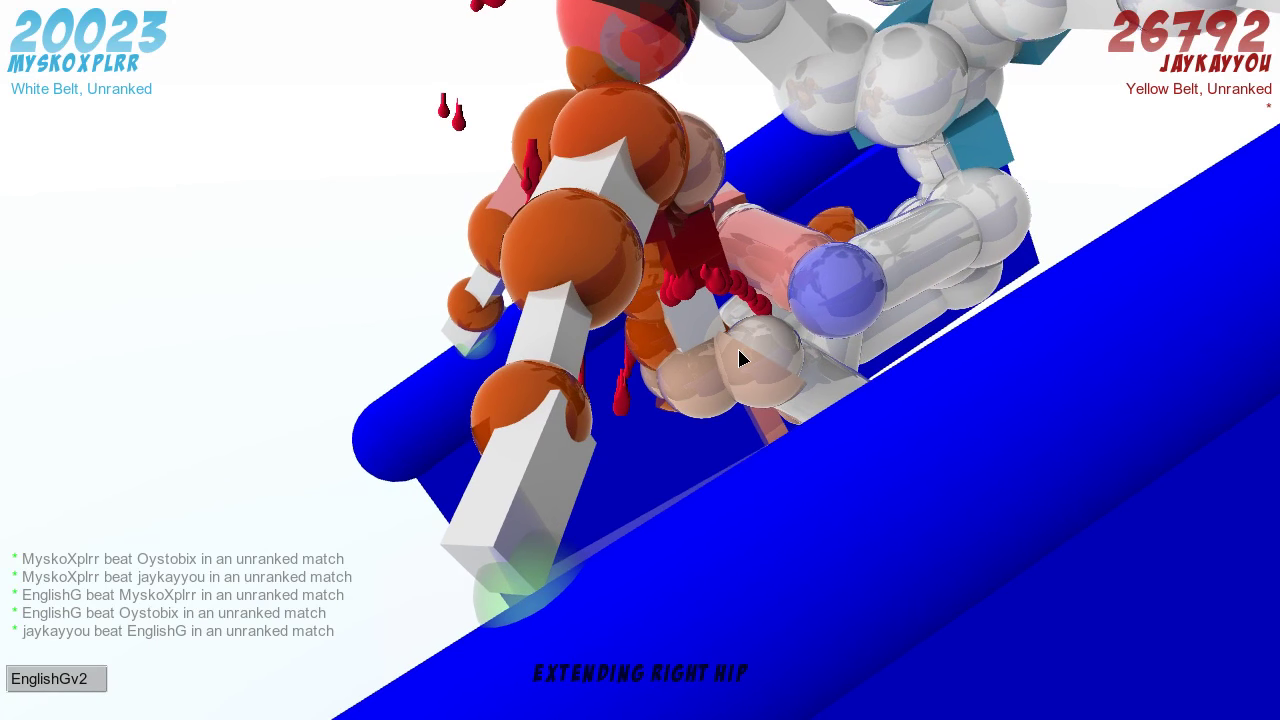
left_click(722, 366)
left_click(697, 377)
left_click_drag(697, 377, 900, 377)
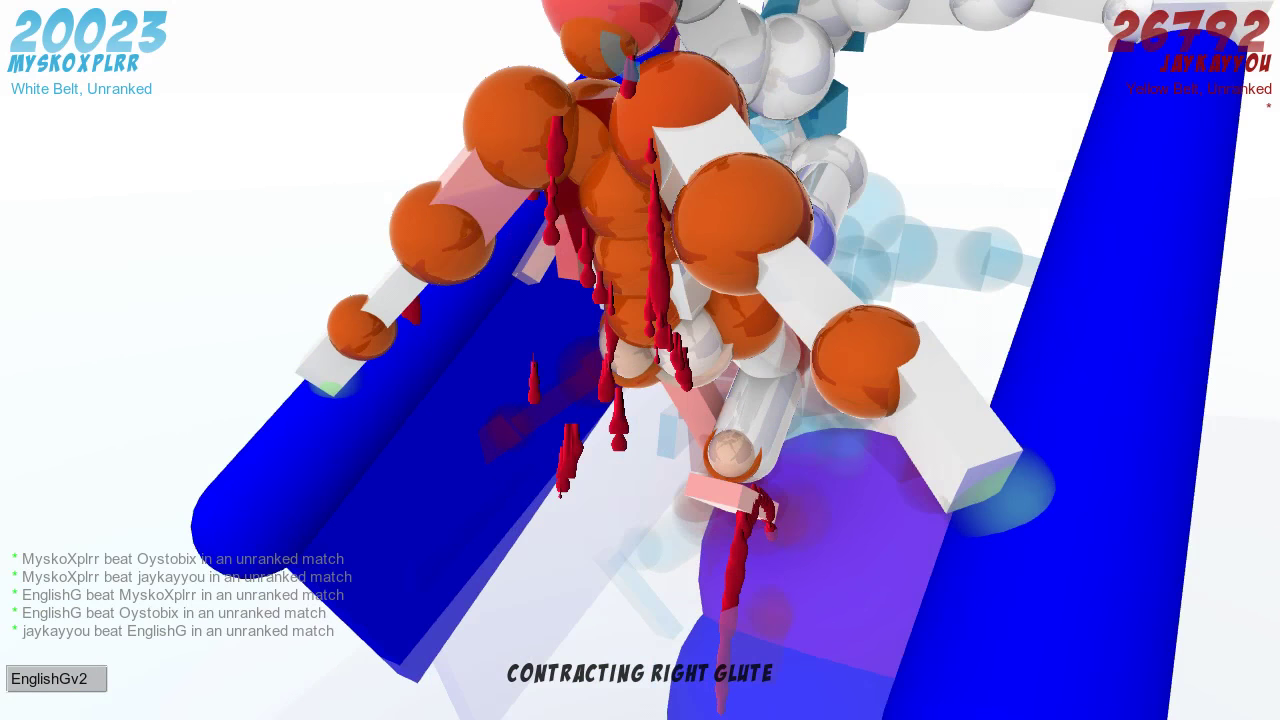
left_click_drag(700, 380, 850, 380)
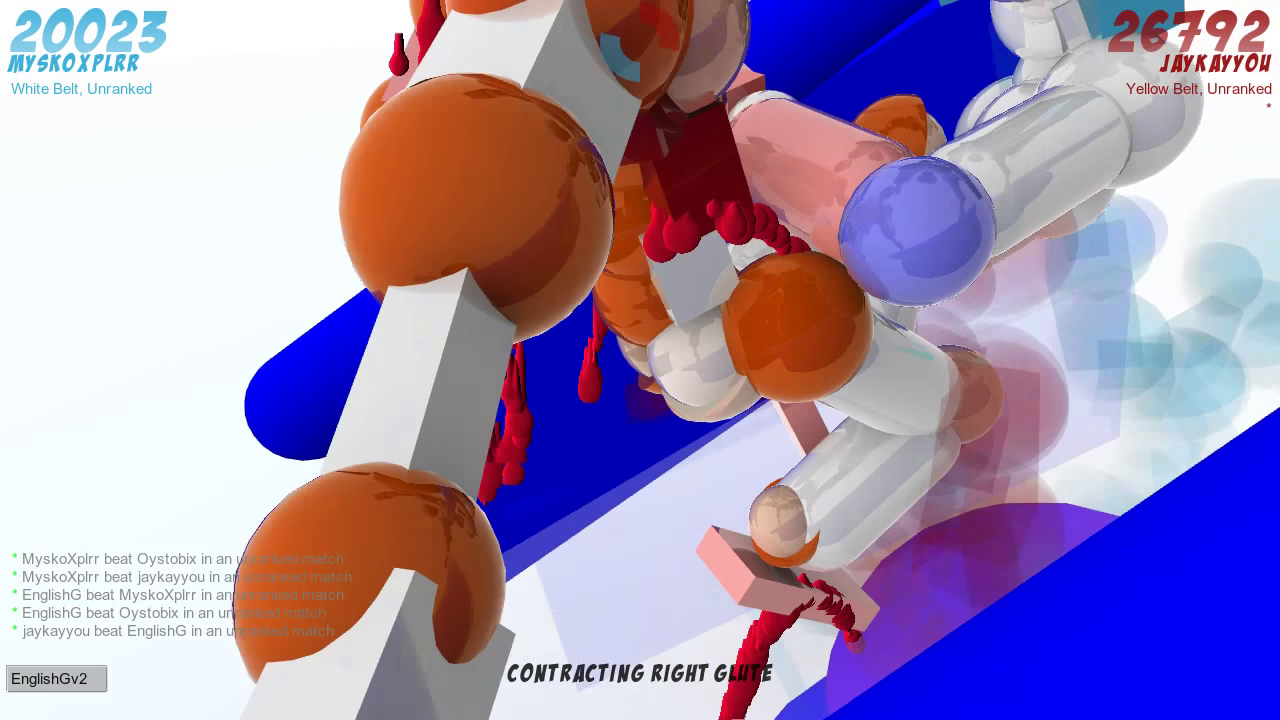
left_click(957, 386)
left_click(957, 386)
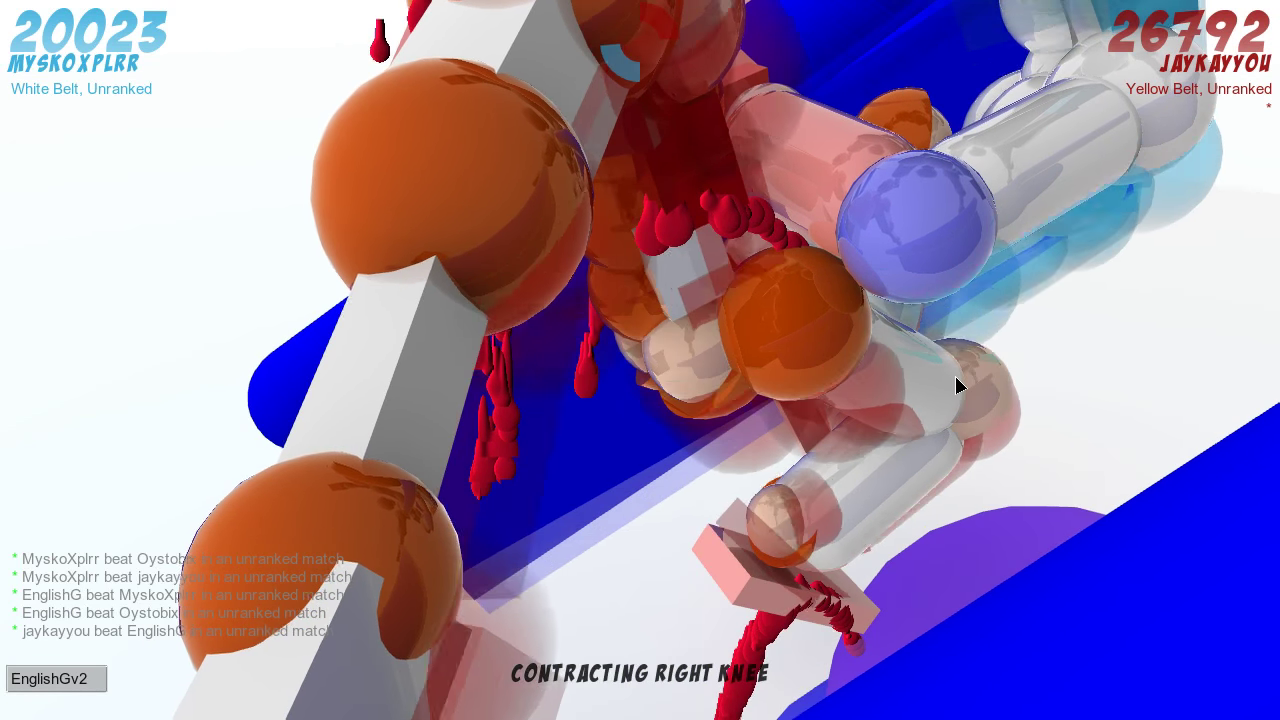
Orbit around the fighters and set new states on the left glute and hip
left_click_drag(900, 380, 600, 200)
left_click_drag(640, 360, 900, 300)
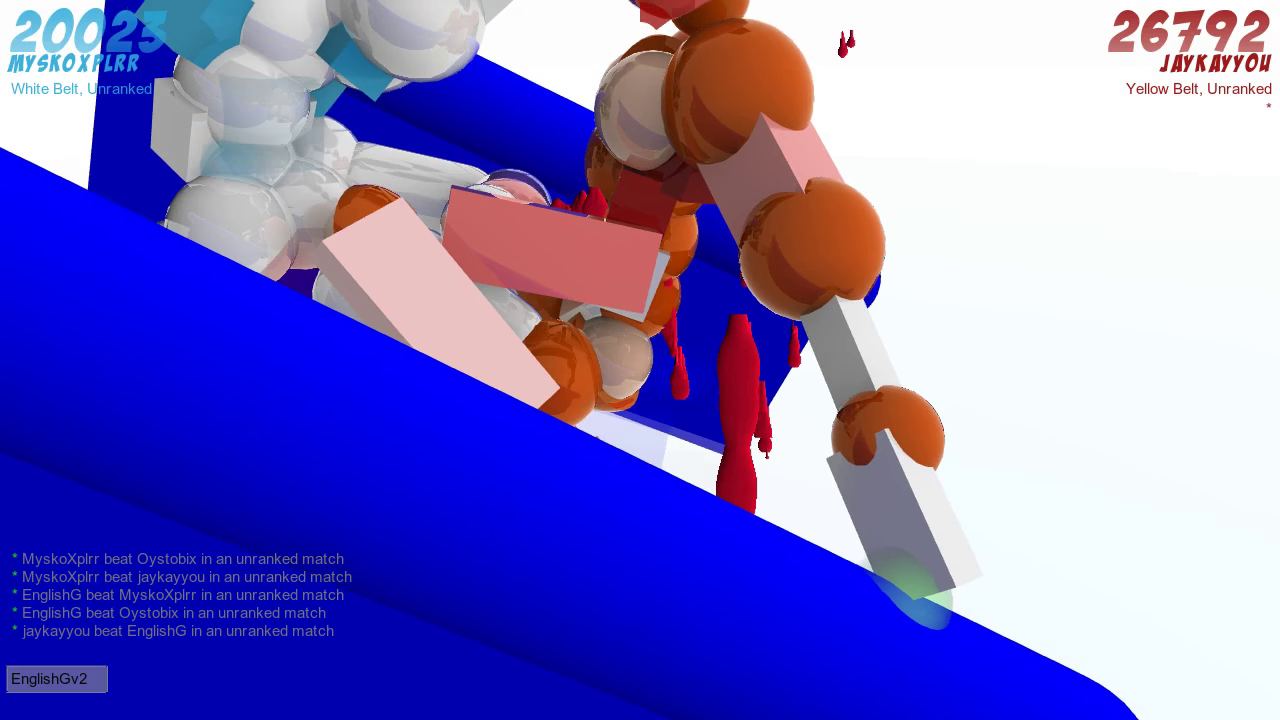
left_click_drag(640, 360, 800, 250)
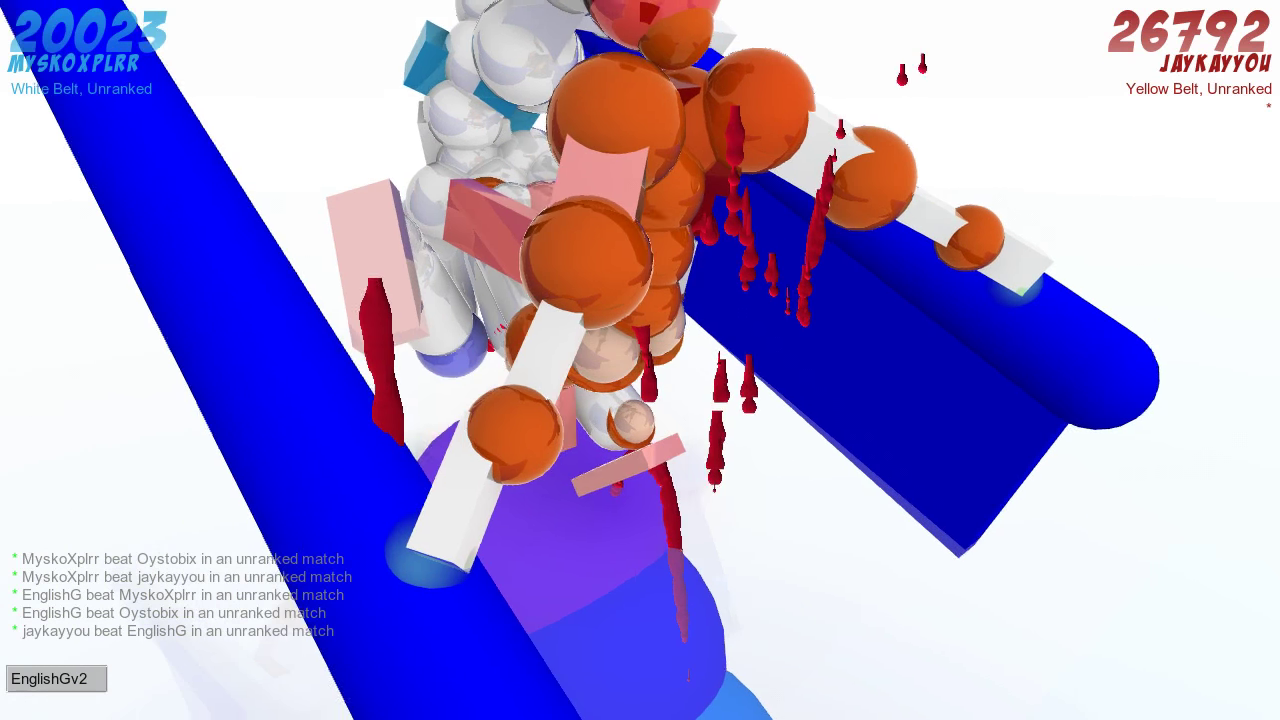
left_click_drag(640, 360, 358, 368)
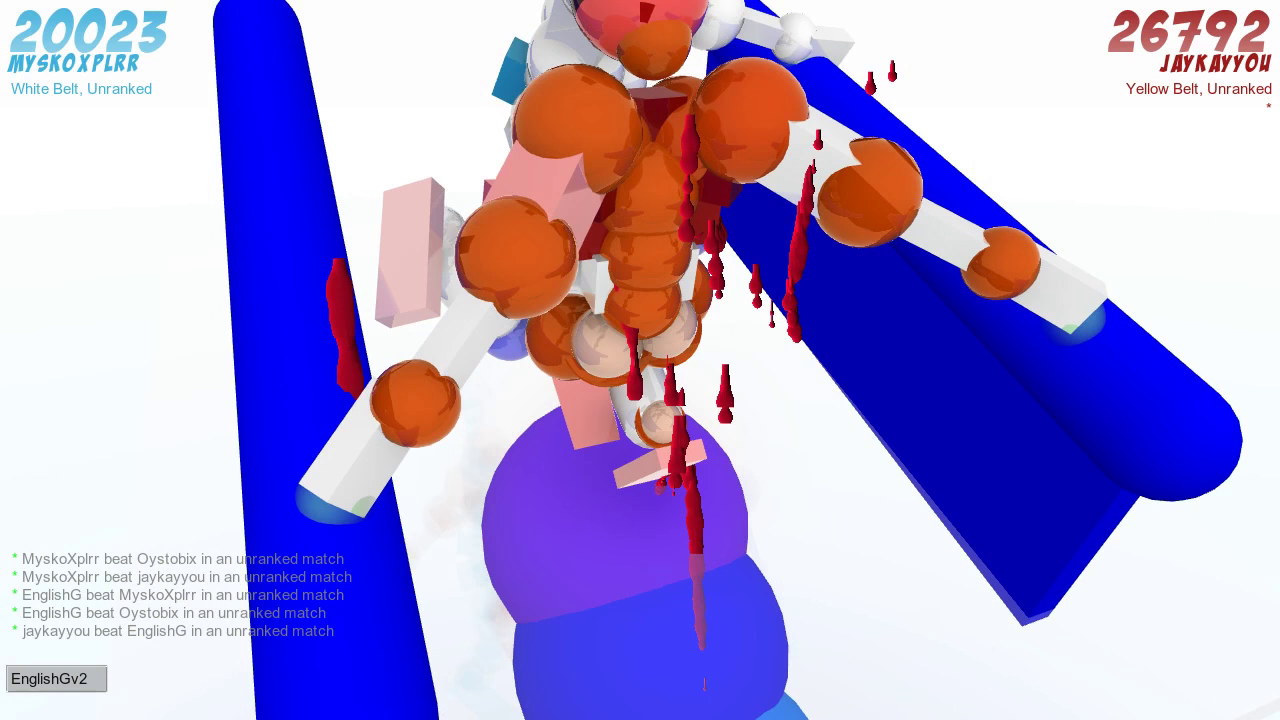
left_click(510, 345)
left_click(510, 345)
left_click_drag(640, 500, 800, 400)
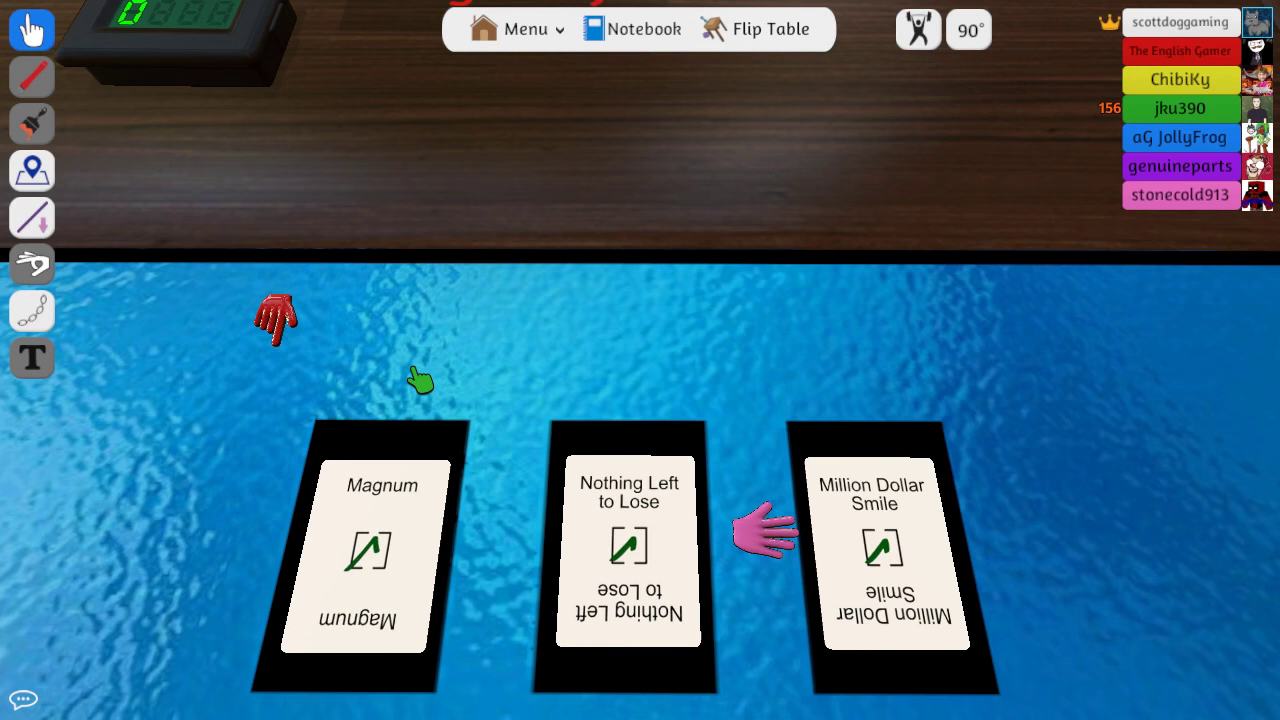
Pan over the fighter's Oedipus Complex, Katana and Flaming Sword cards
key("d")
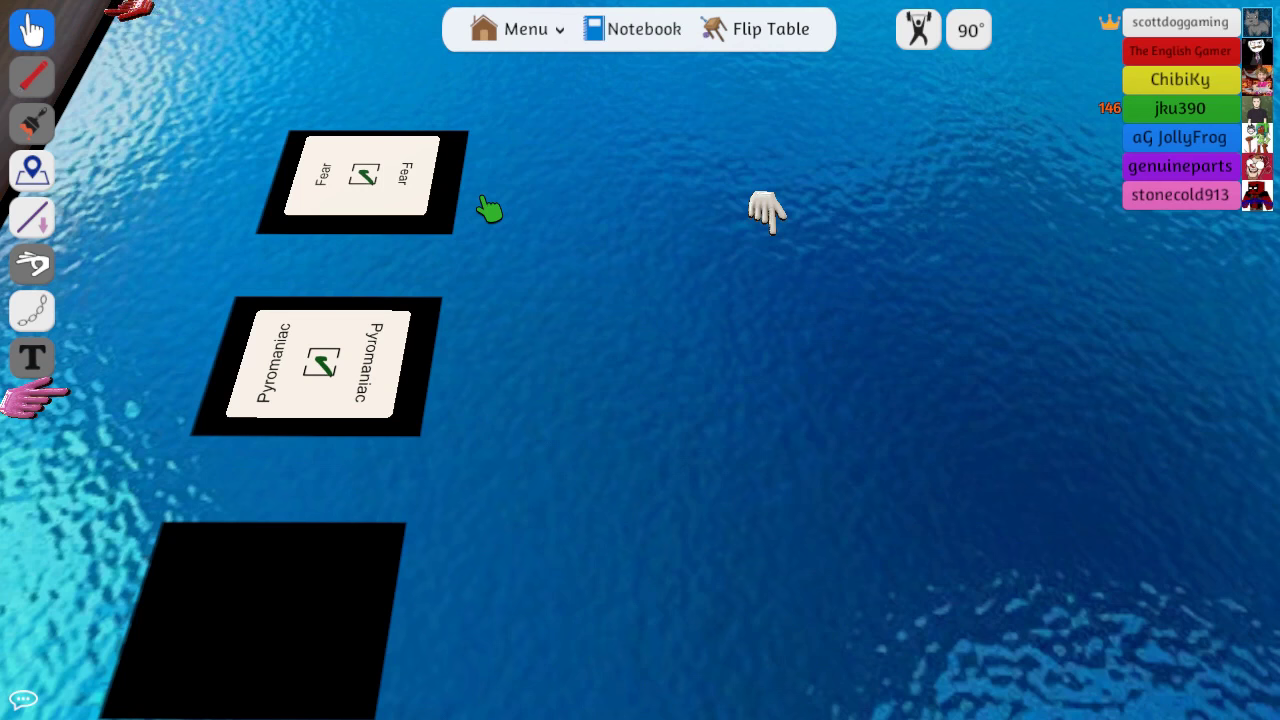
key("a")
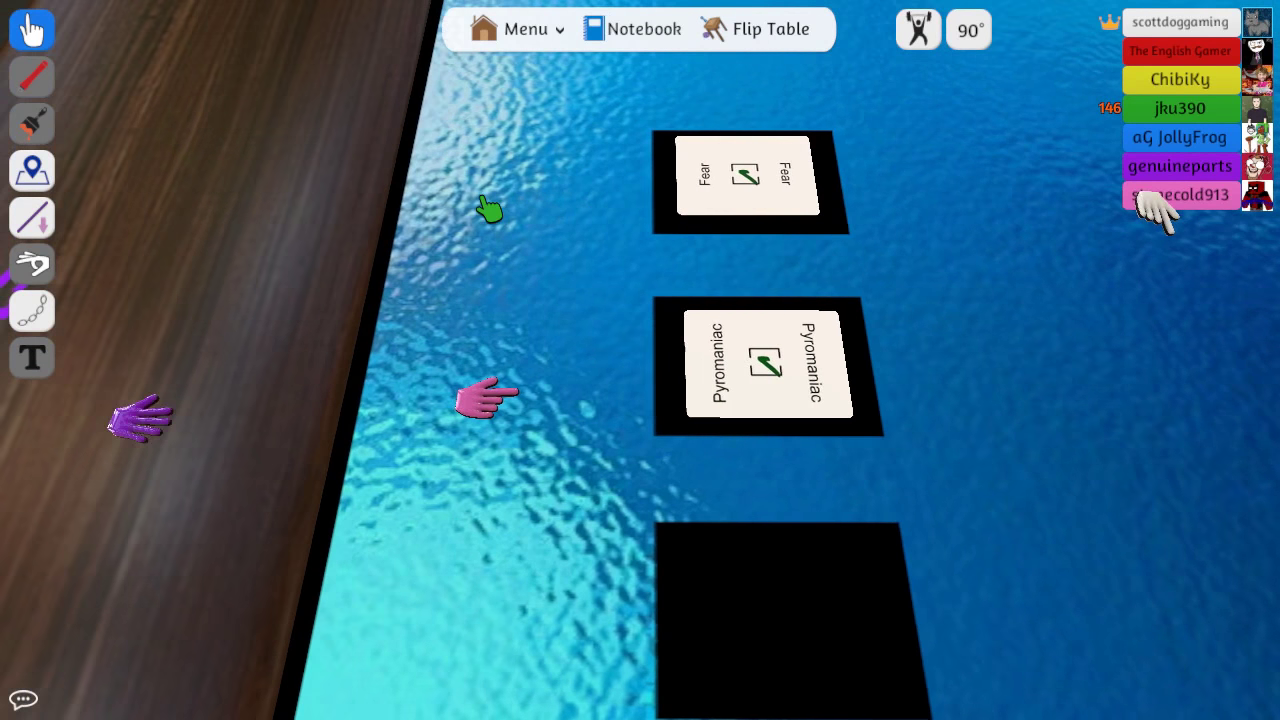
scroll(489, 210, "down", 2)
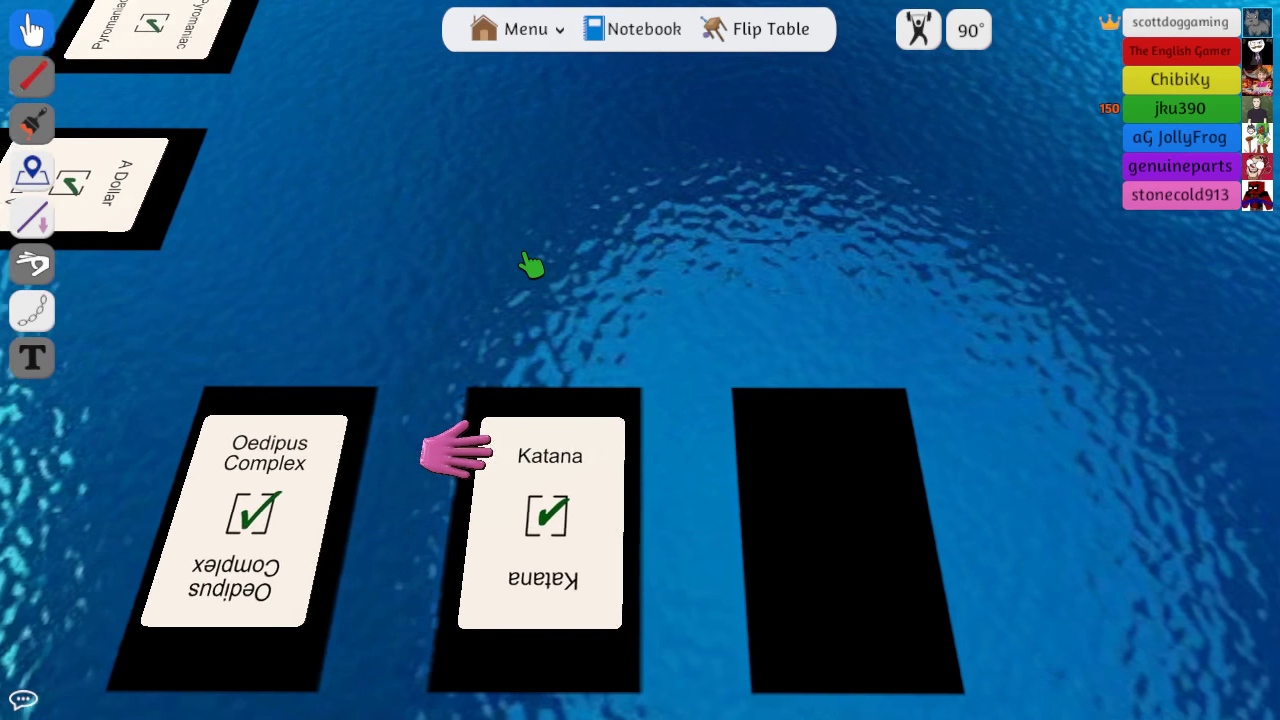
key("d")
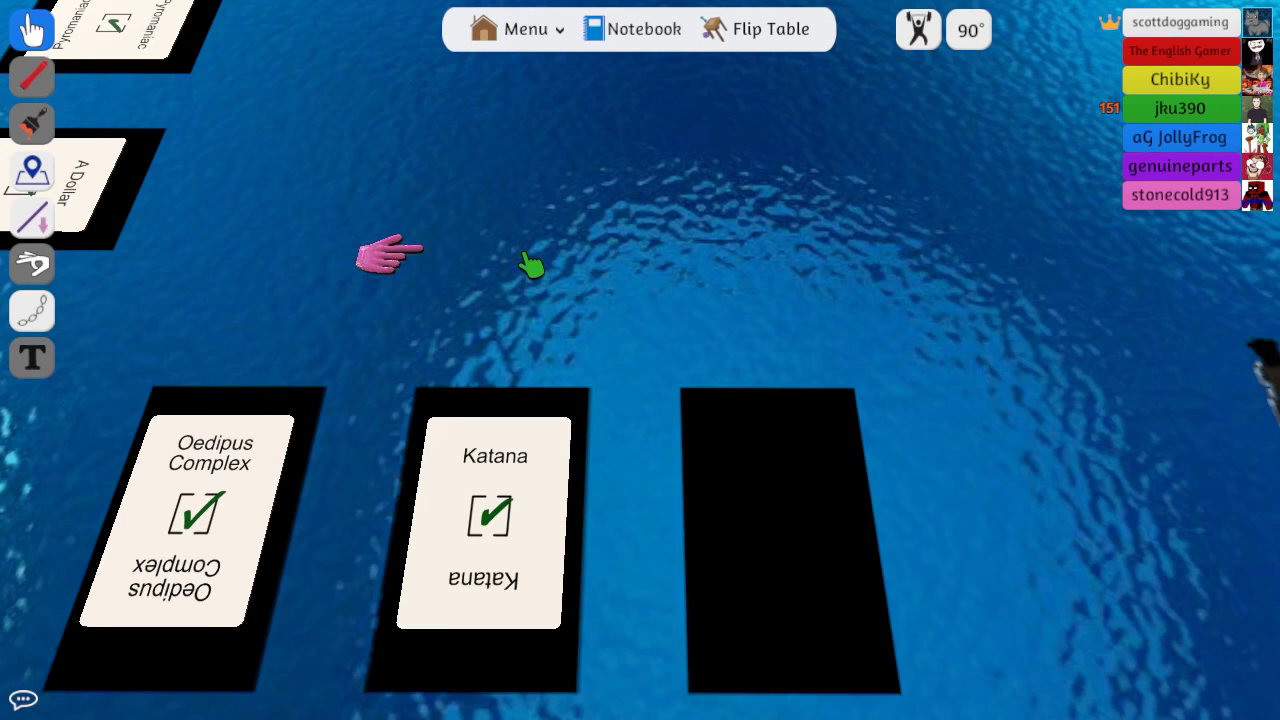
key("w")
key("w")
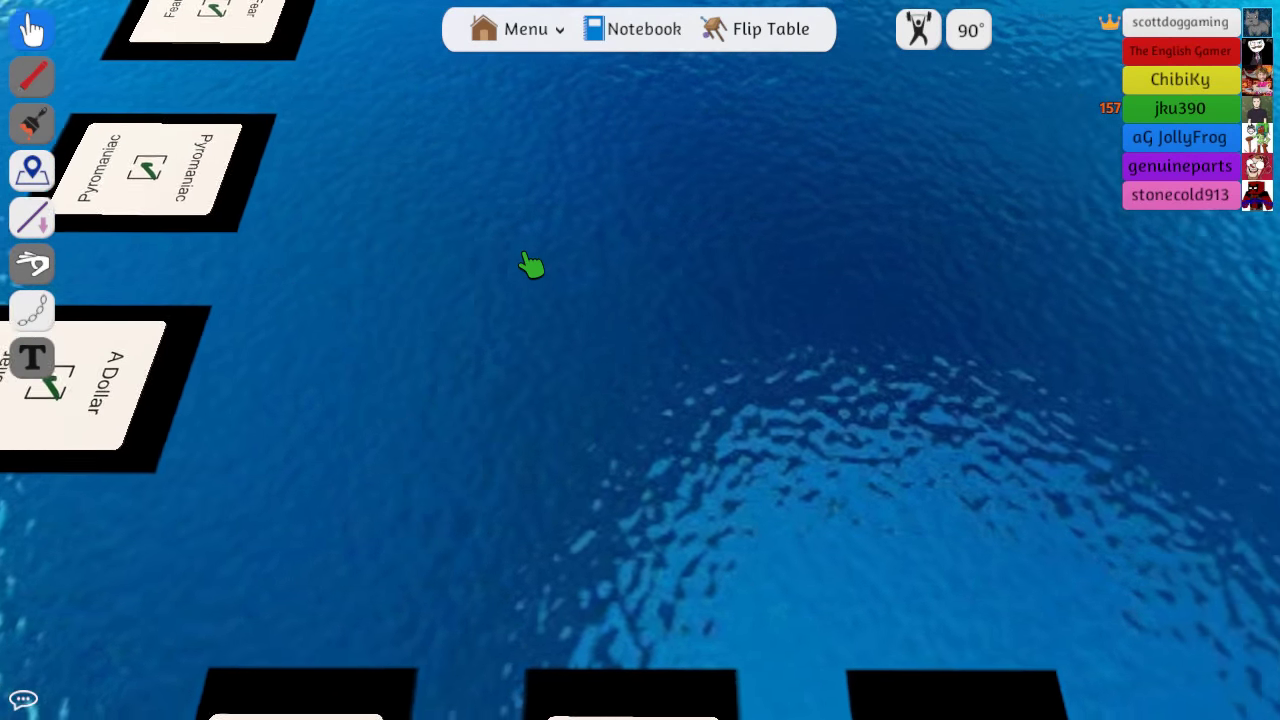
key("w")
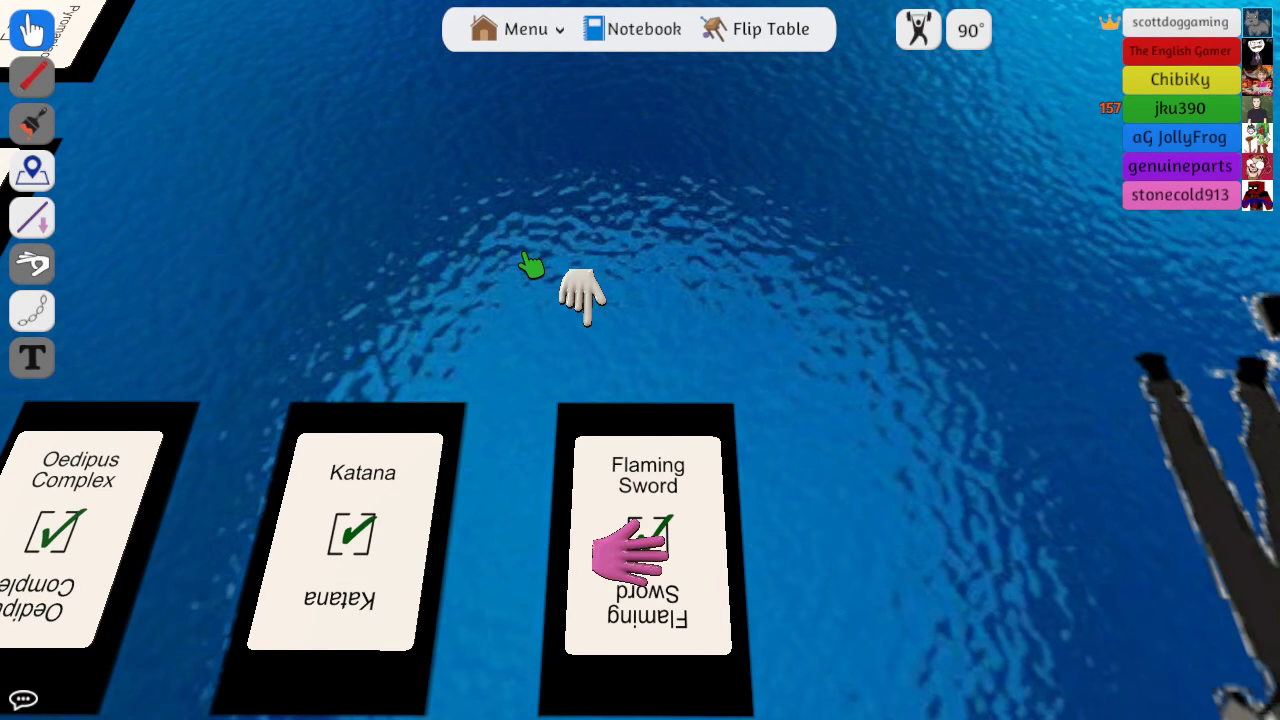
key("s")
key("s")
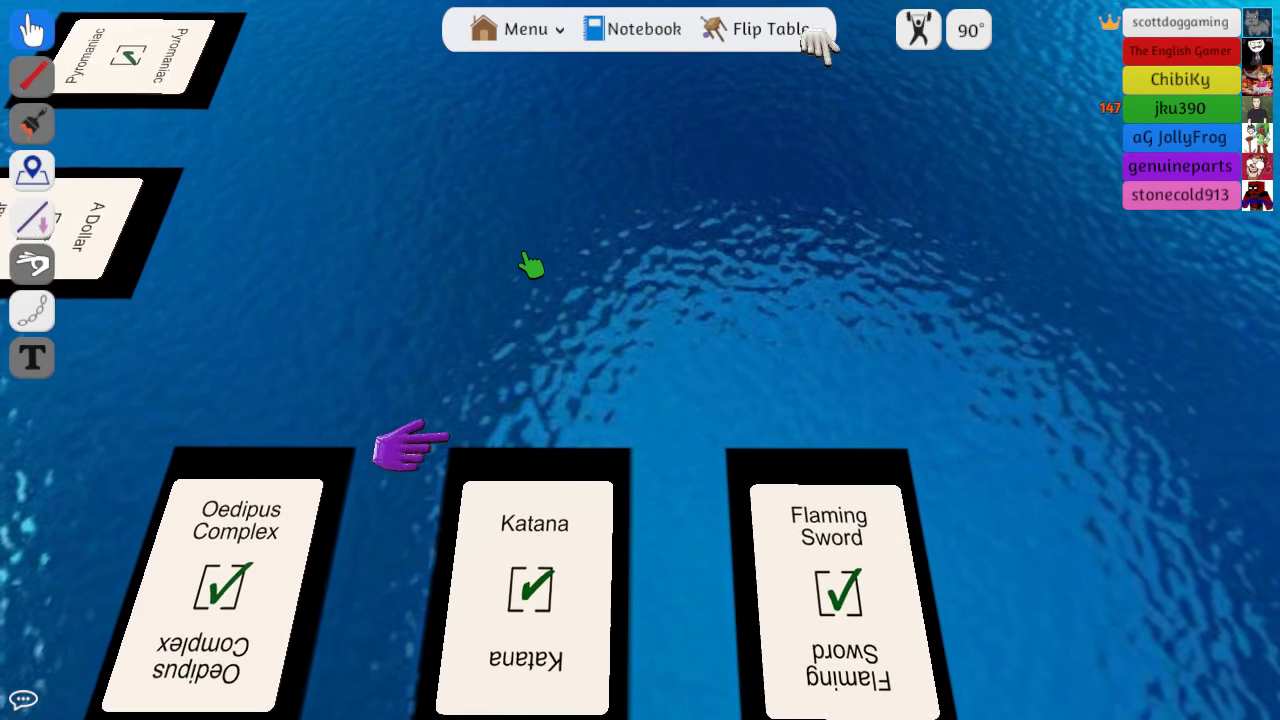
key("w")
key("w")
key("w")
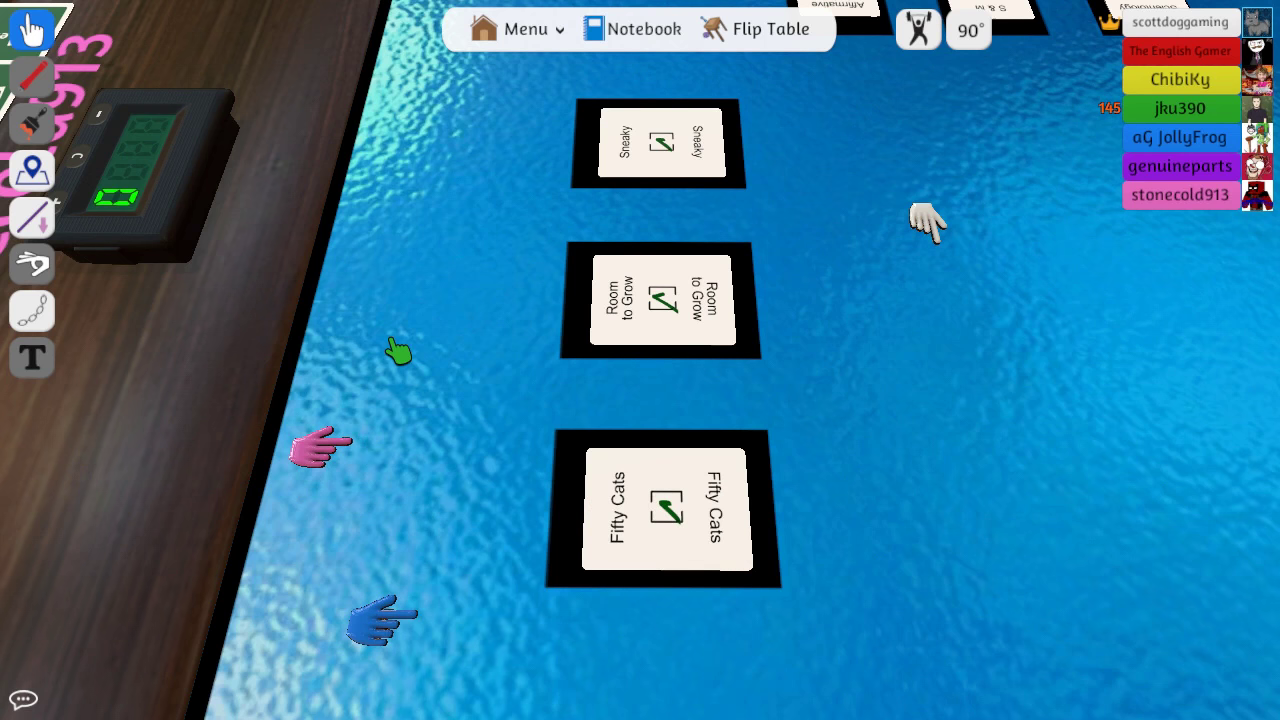
Pan across other fighters' cards, ending on Split Personality
key("d")
key("d")
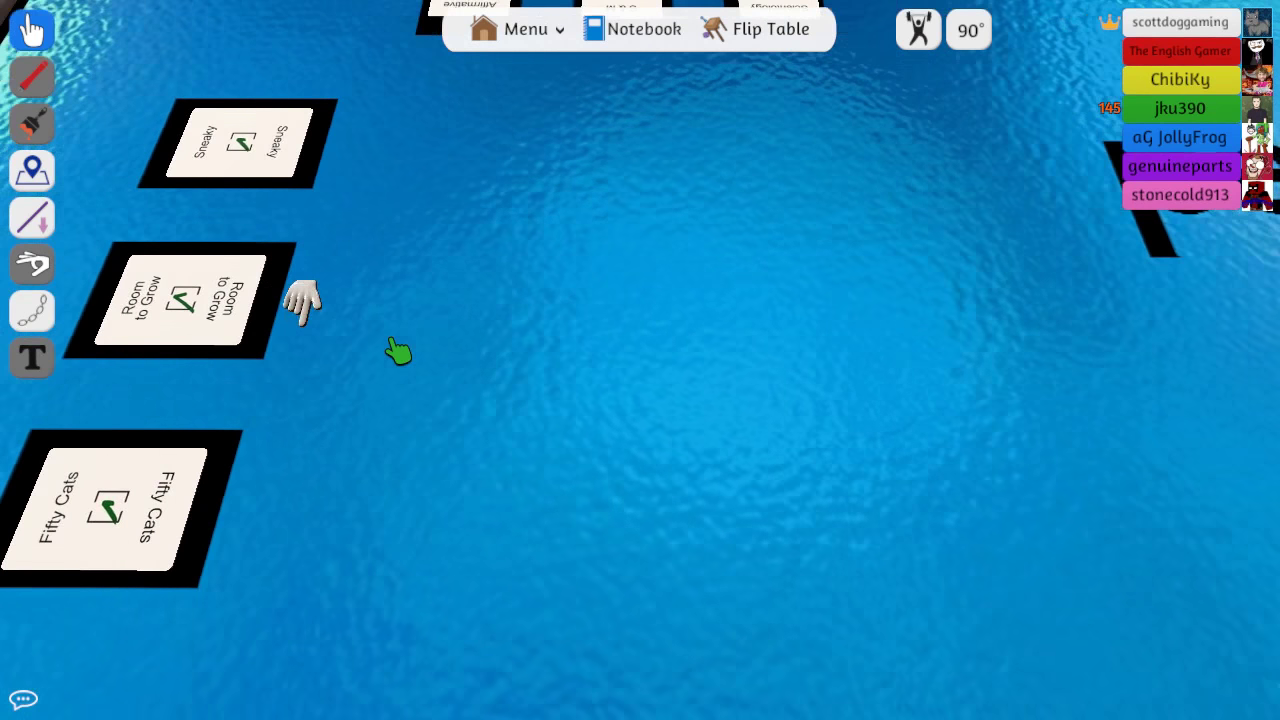
key("d")
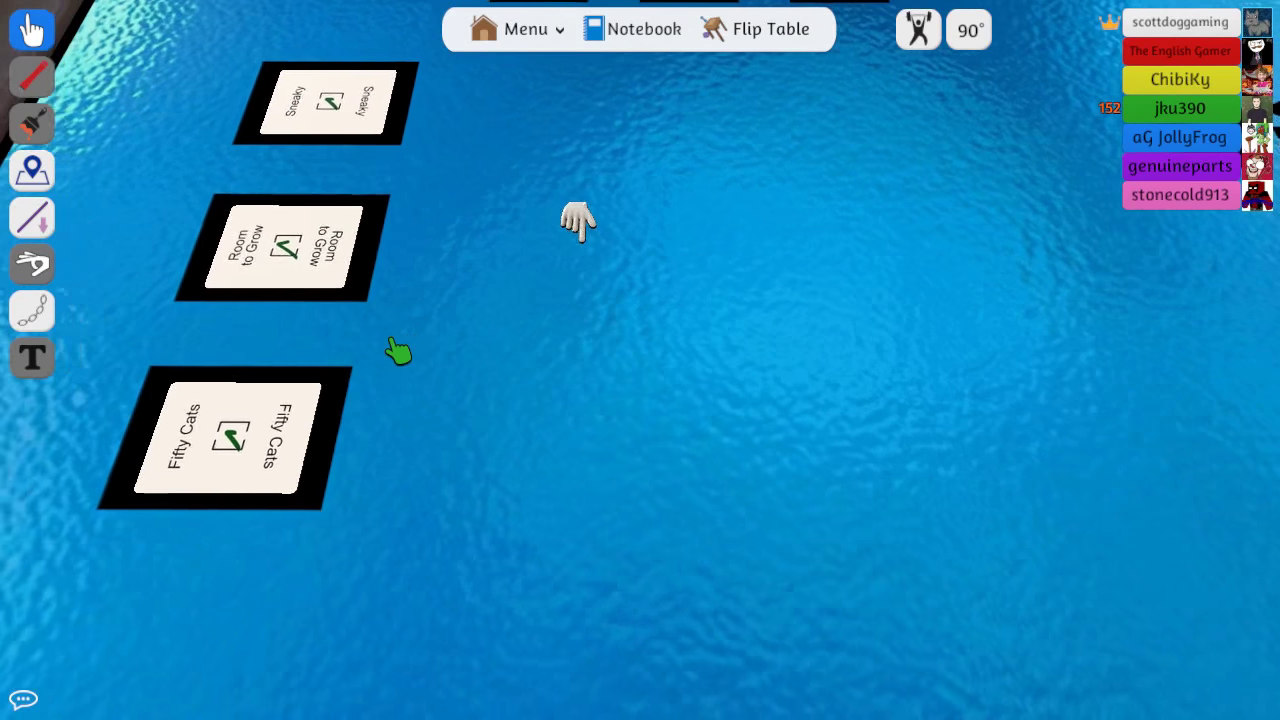
key("a")
key("a")
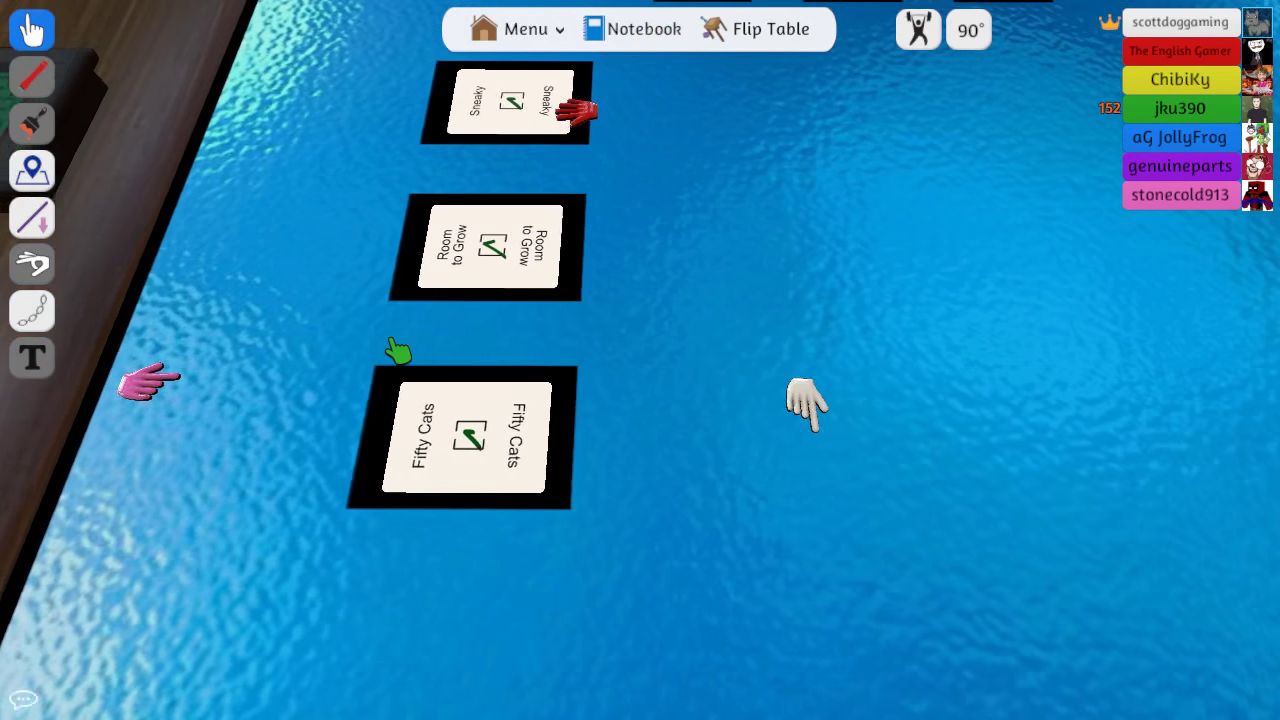
key("a")
key("a")
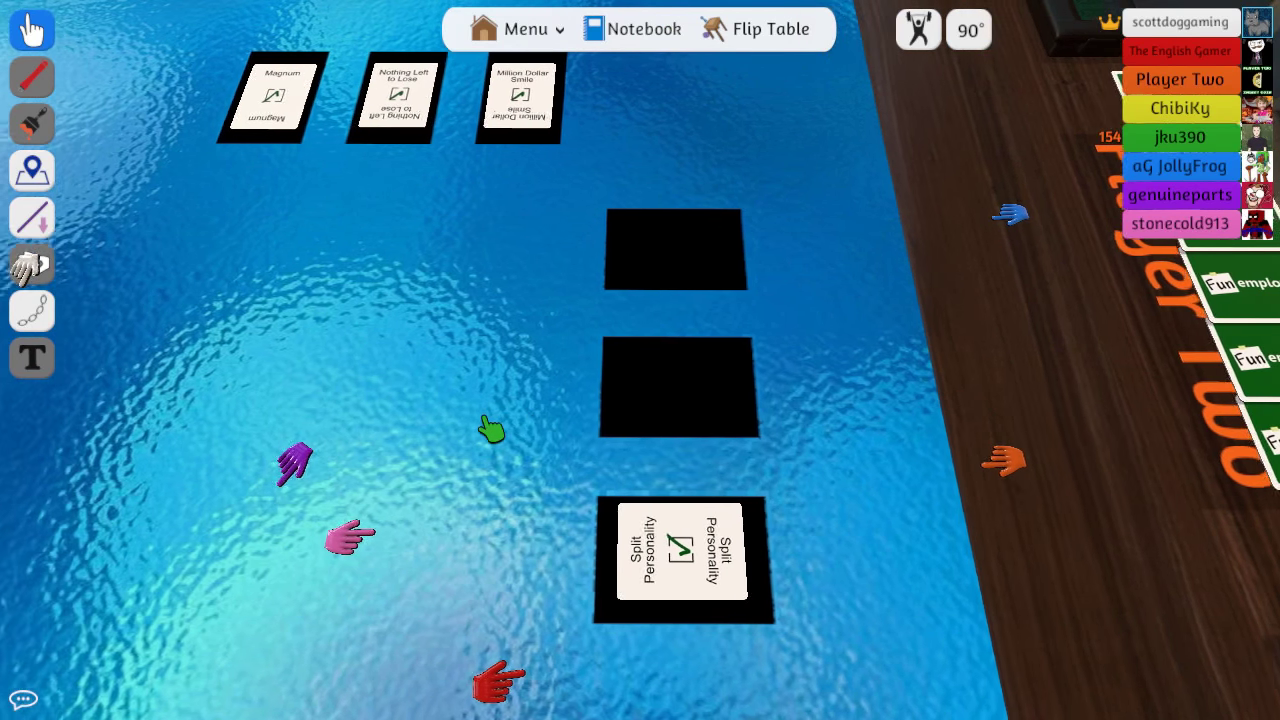
key("d")
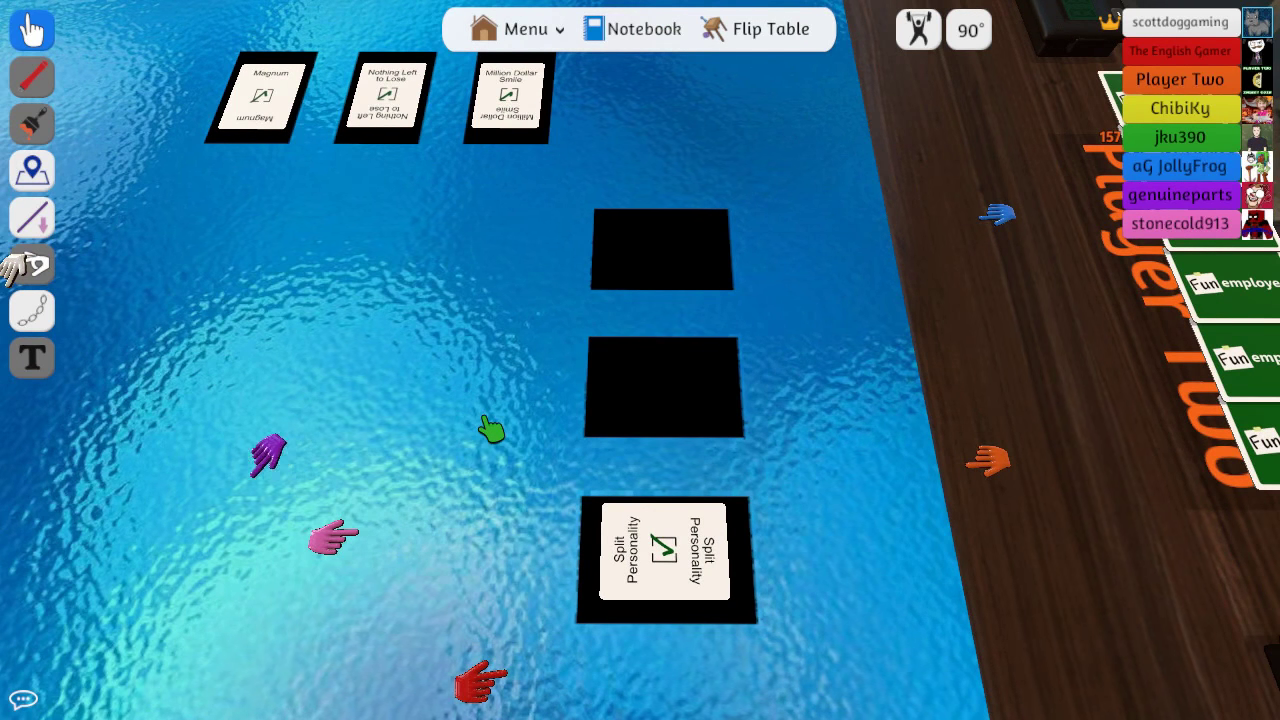
key("d")
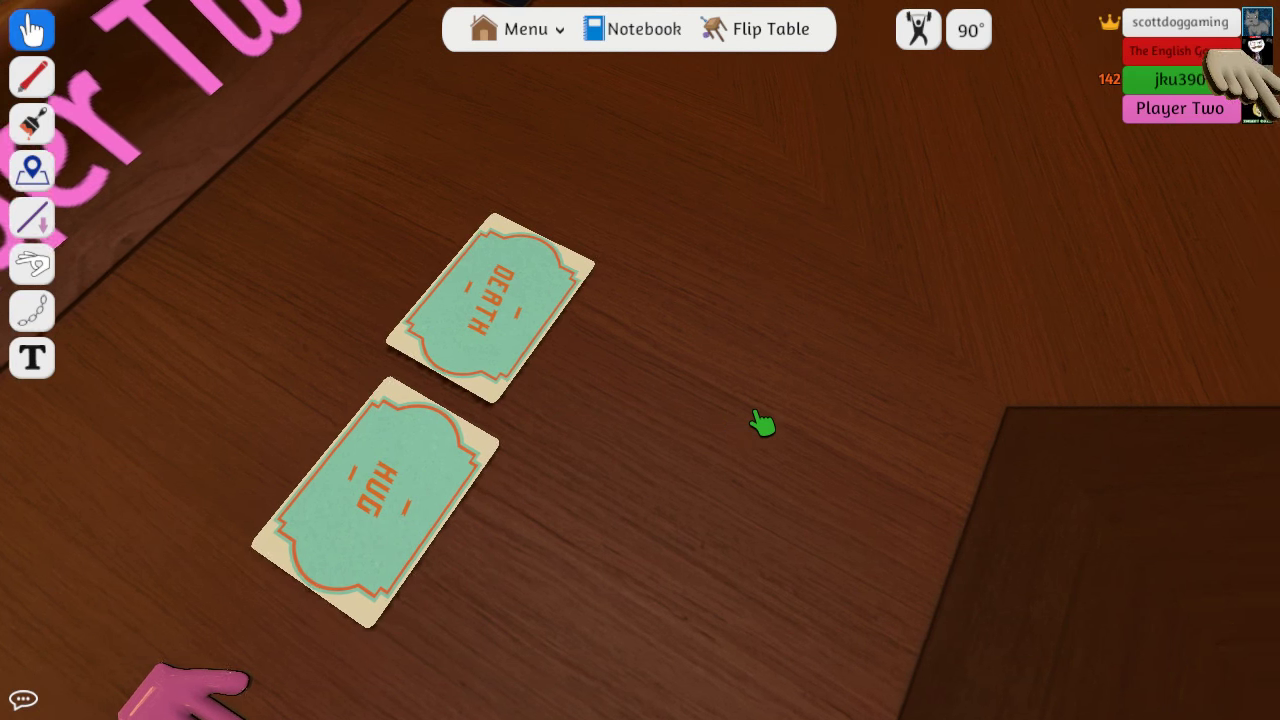
key("d")
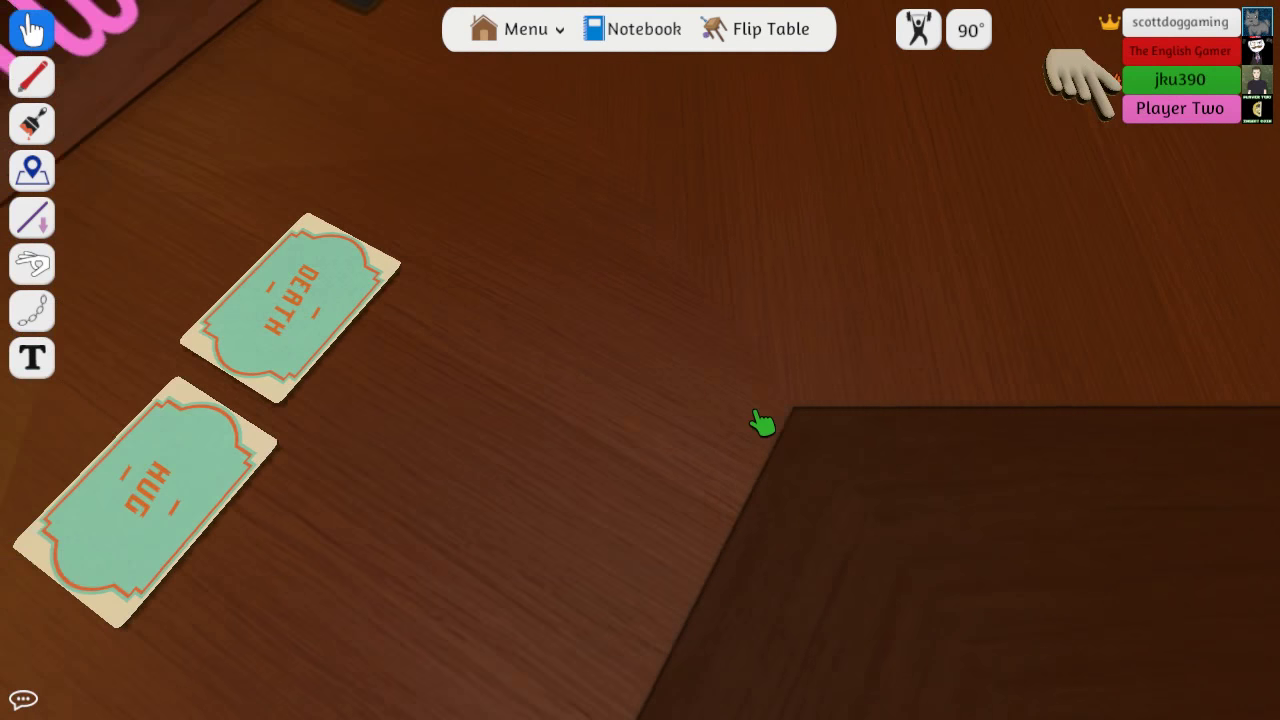
scroll(761, 424, "down", 8)
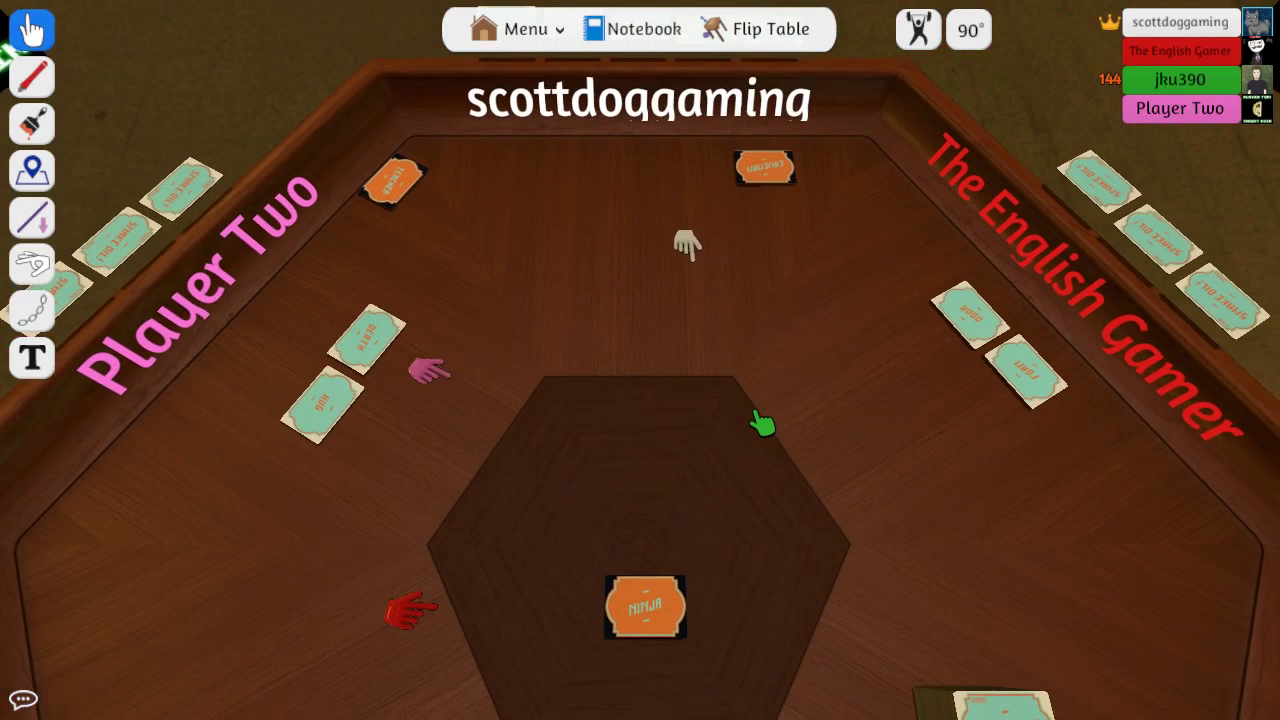
key("a")
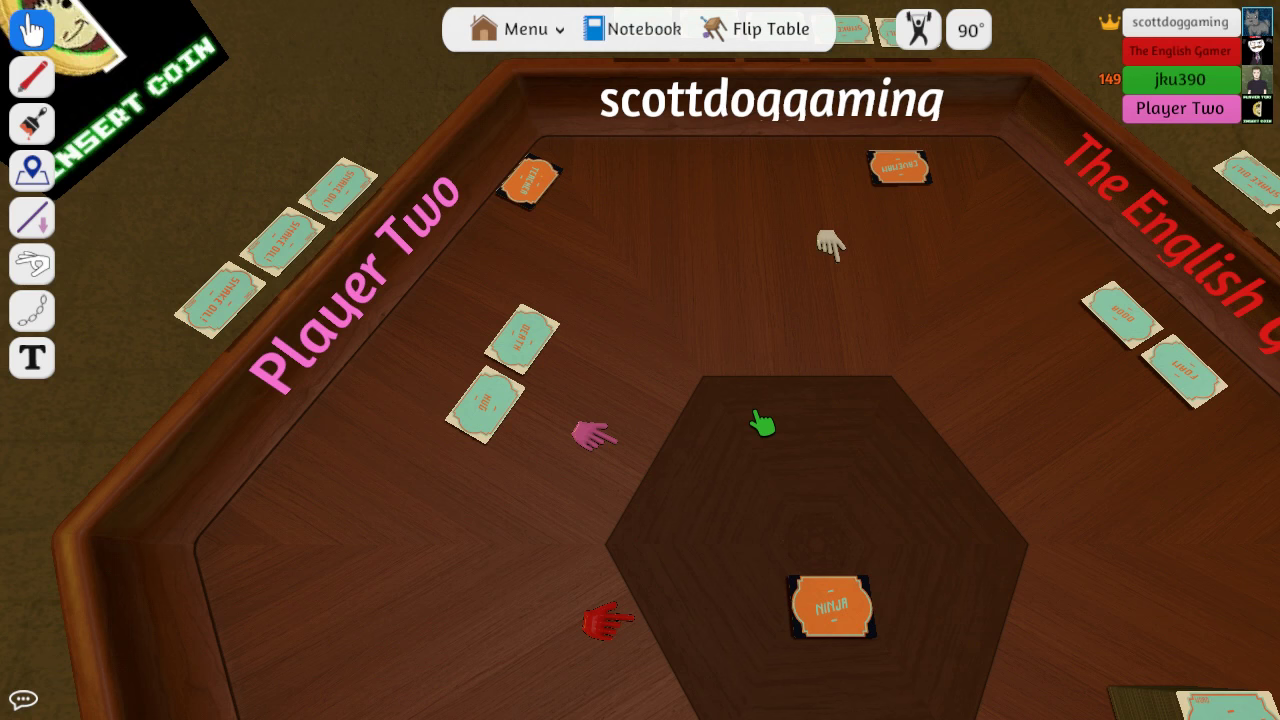
key("d")
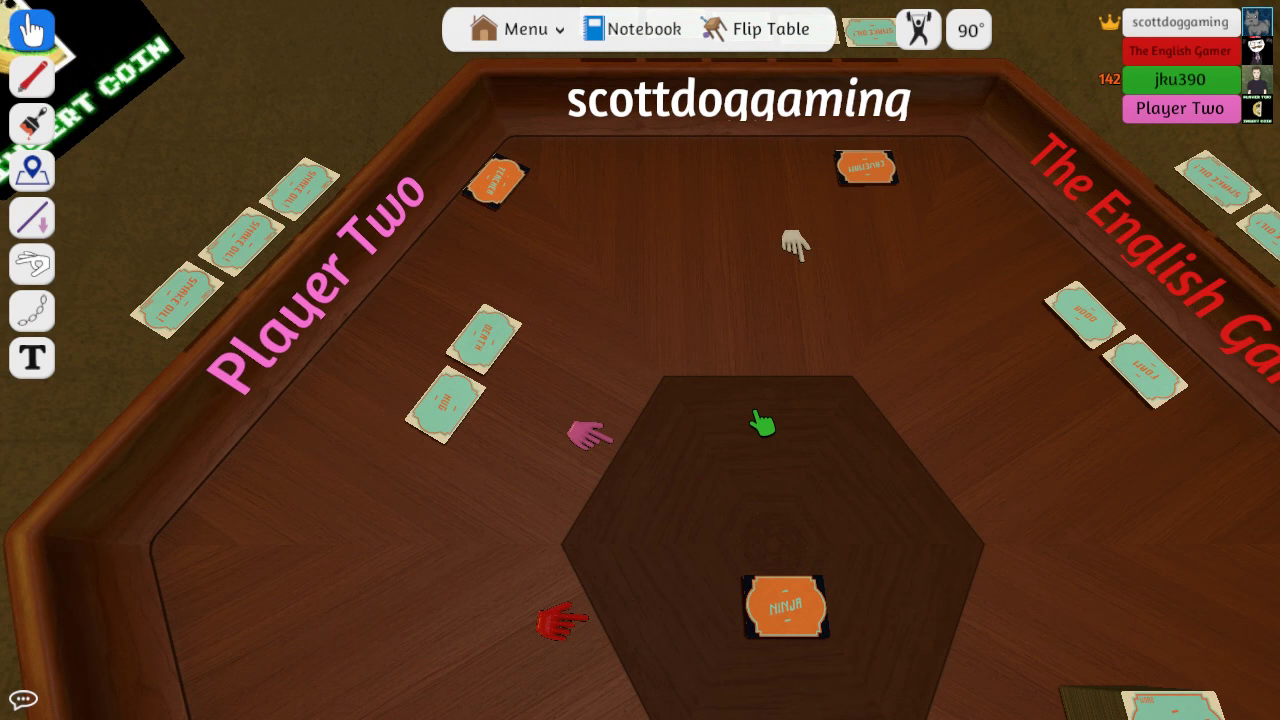
key("d")
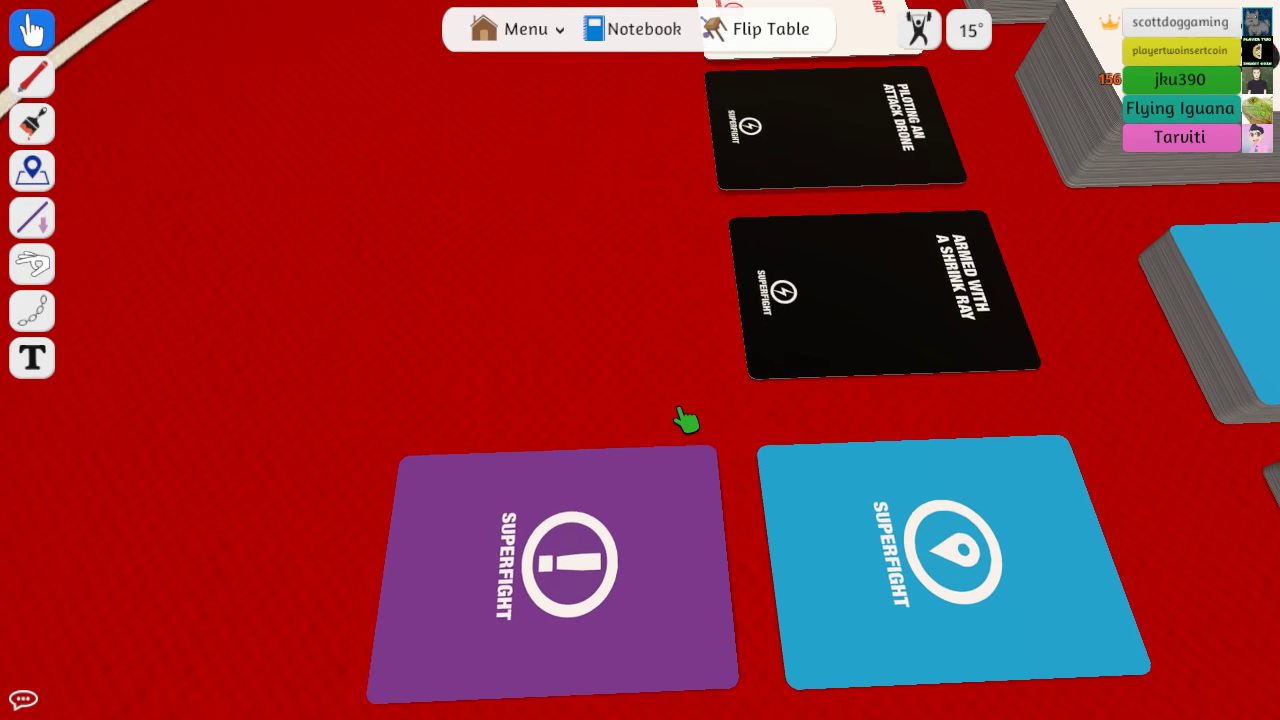
Pan the table to inspect MEGAFIGHTER!, SASQUATCH, MY EX, STEPHEN HAWKING and MILEY CYRUS
key("s")
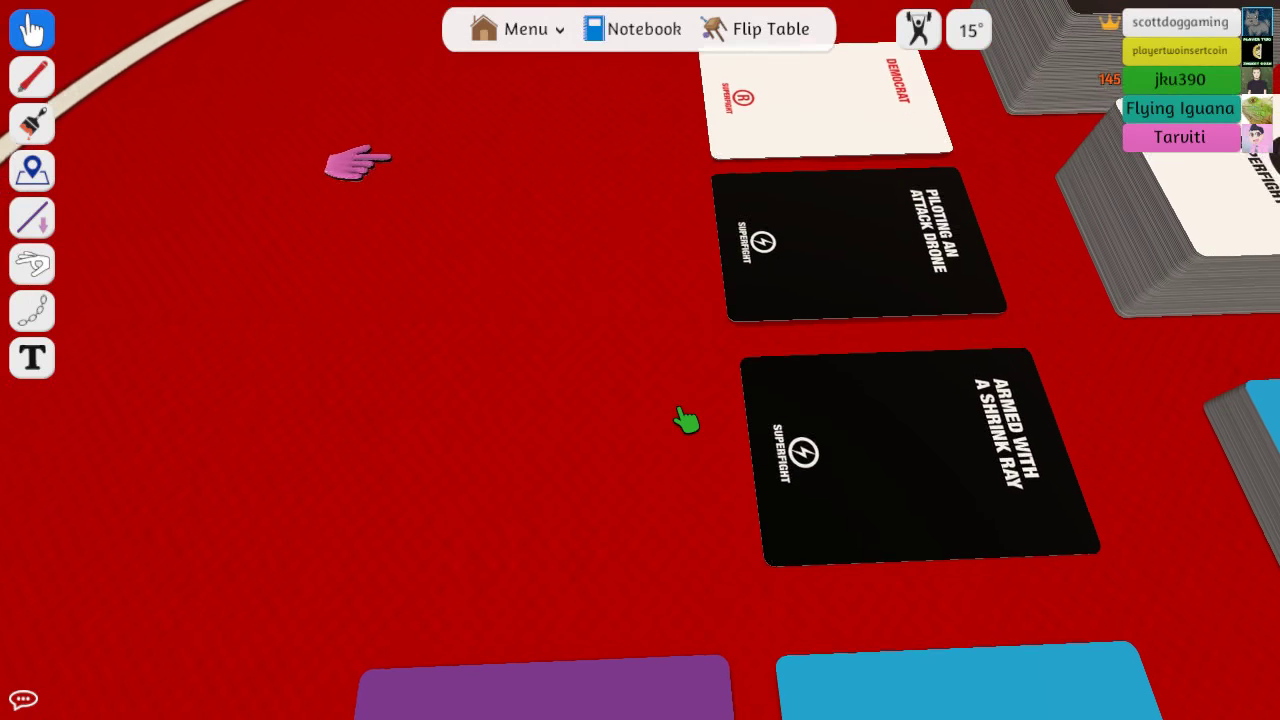
key("w")
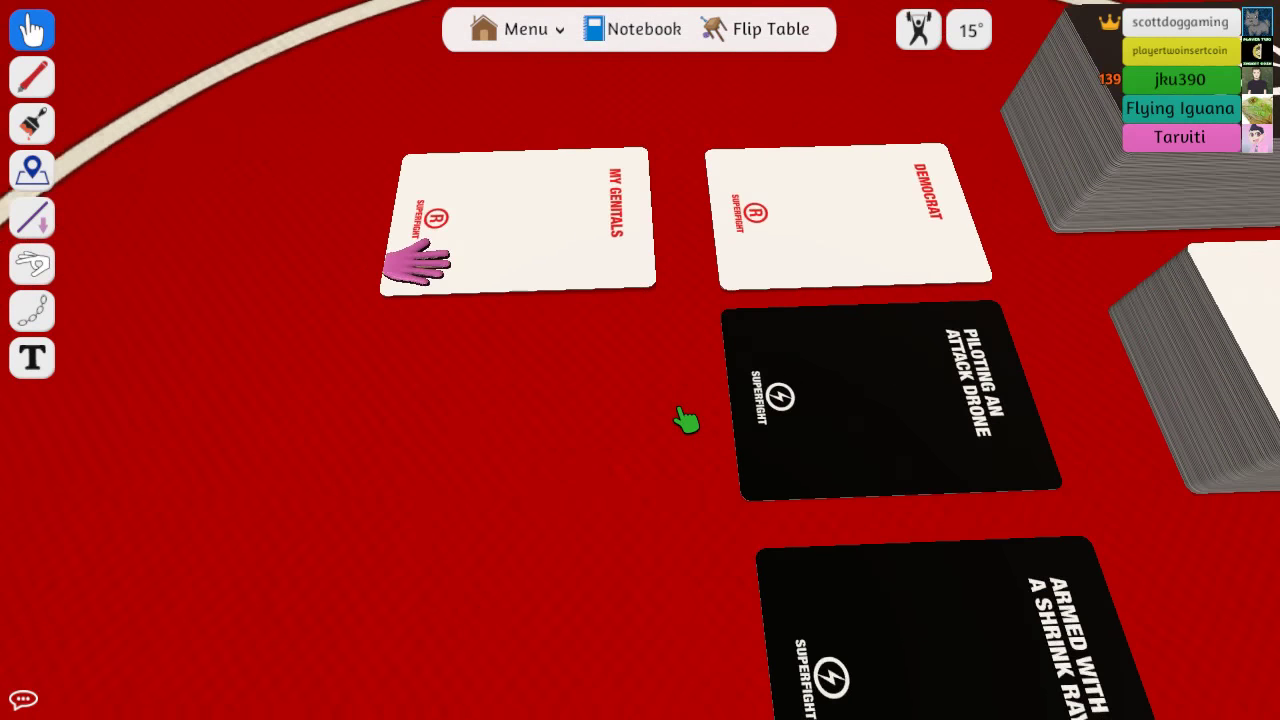
scroll(686, 420, "down", 3)
scroll(686, 420, "up", 3)
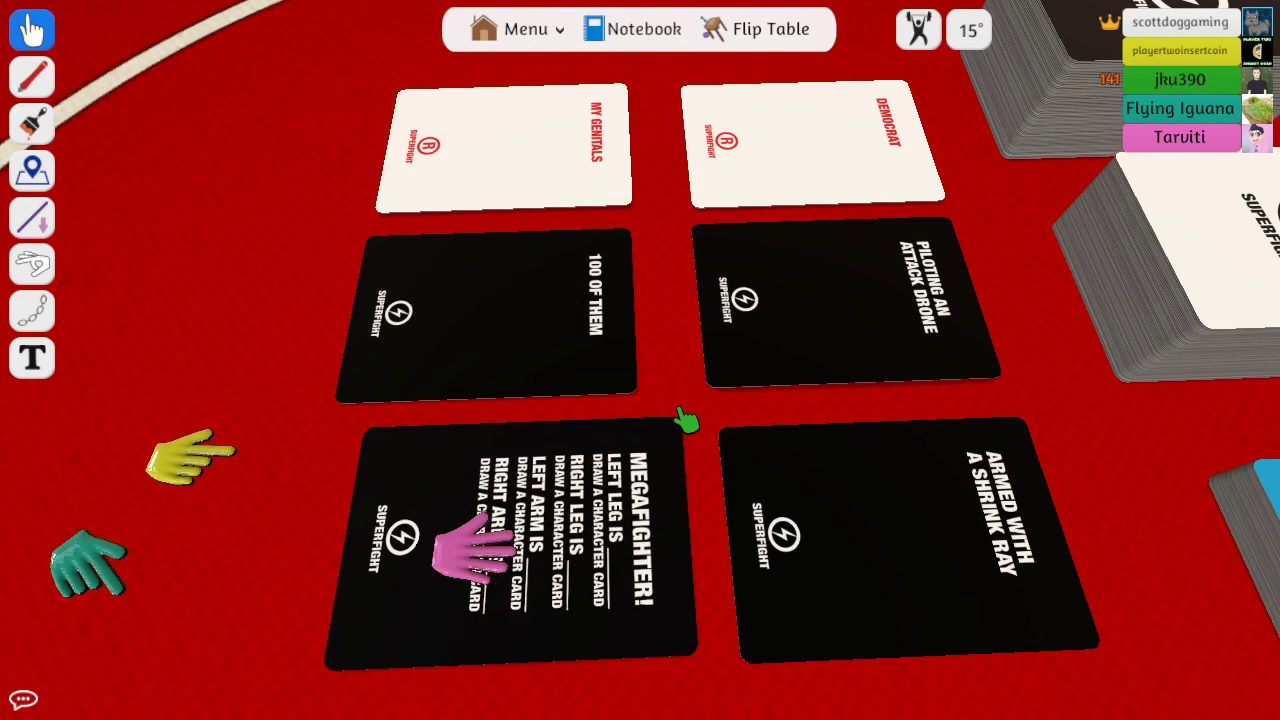
key("a")
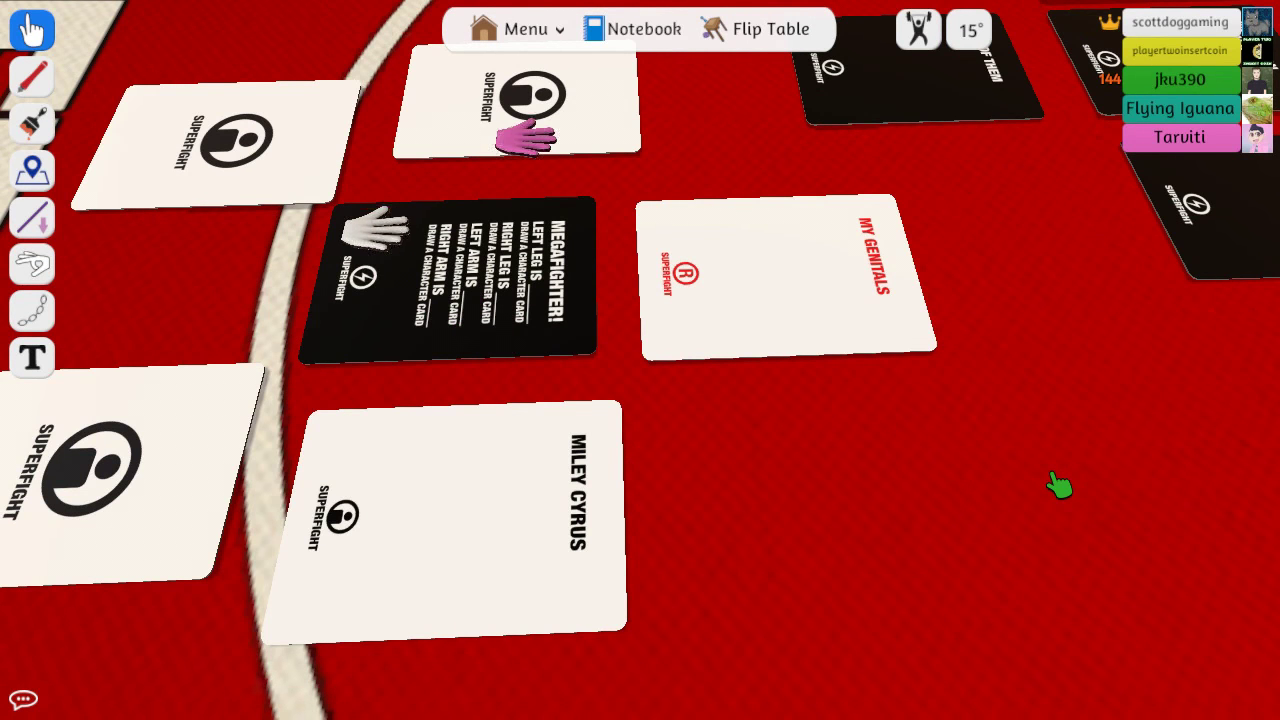
key("w")
key("s")
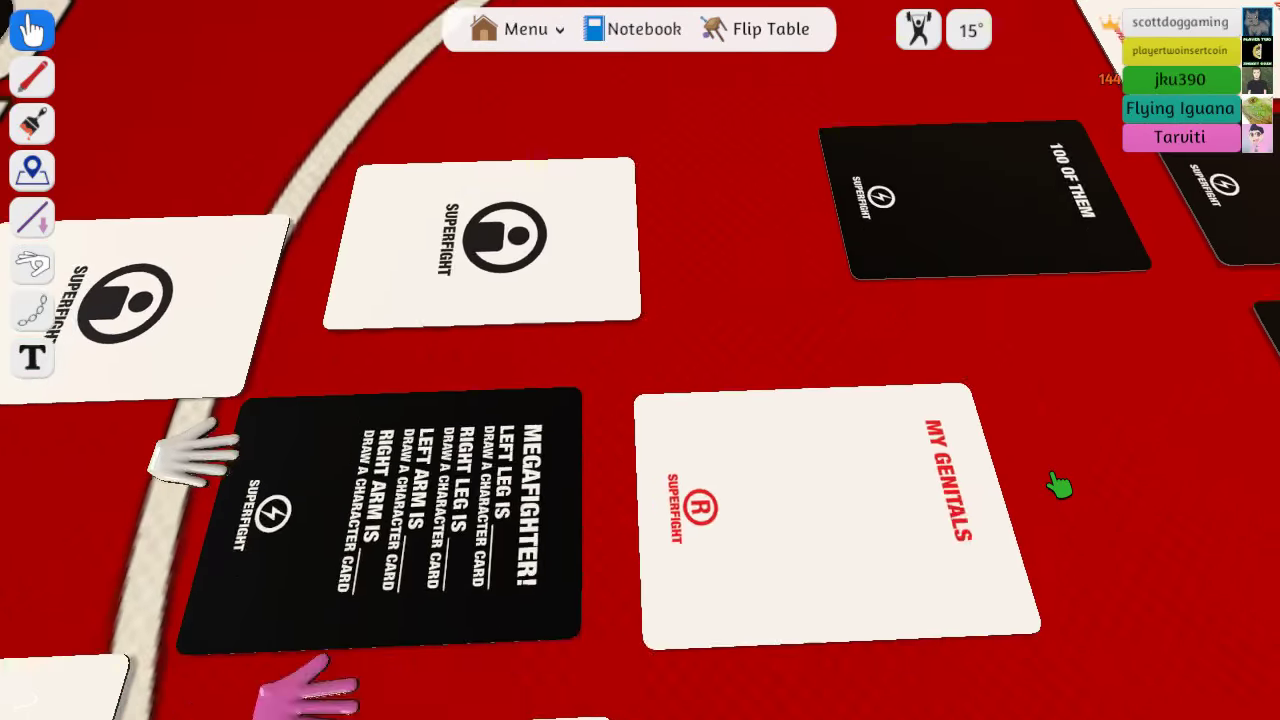
scroll(1058, 487, "down", 3)
scroll(1058, 487, "up", 3)
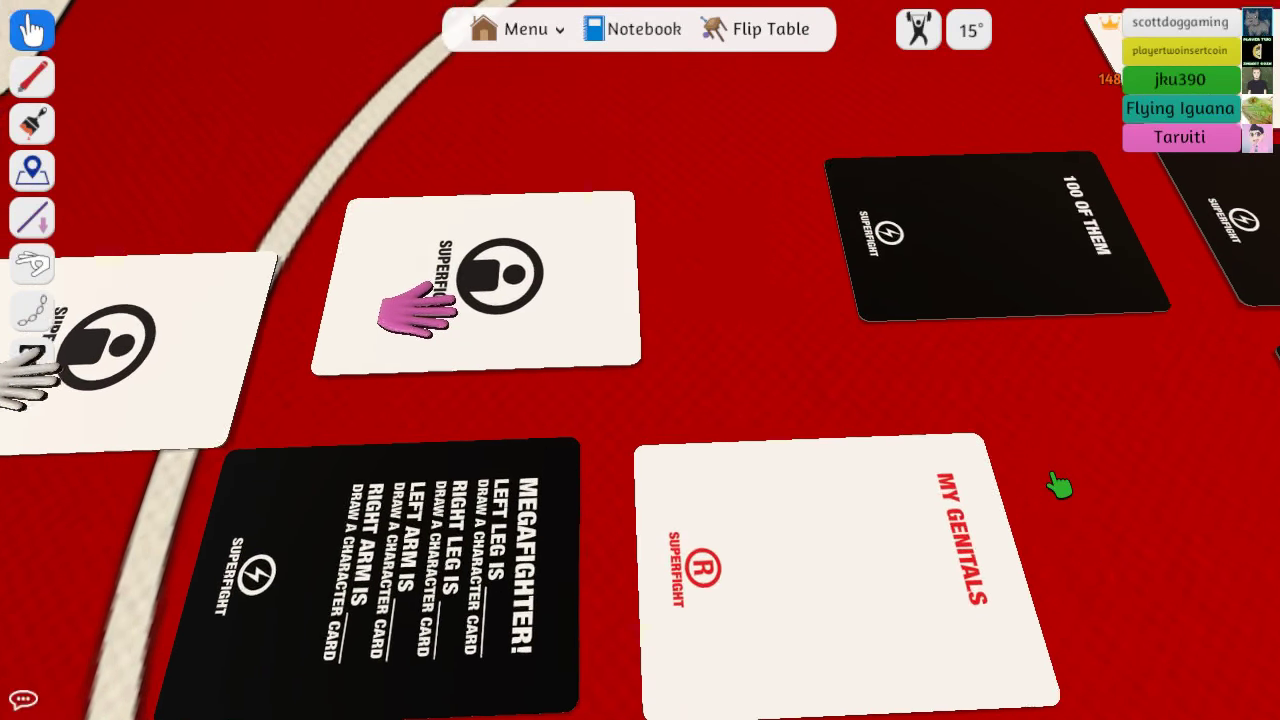
scroll(1058, 487, "up", 3)
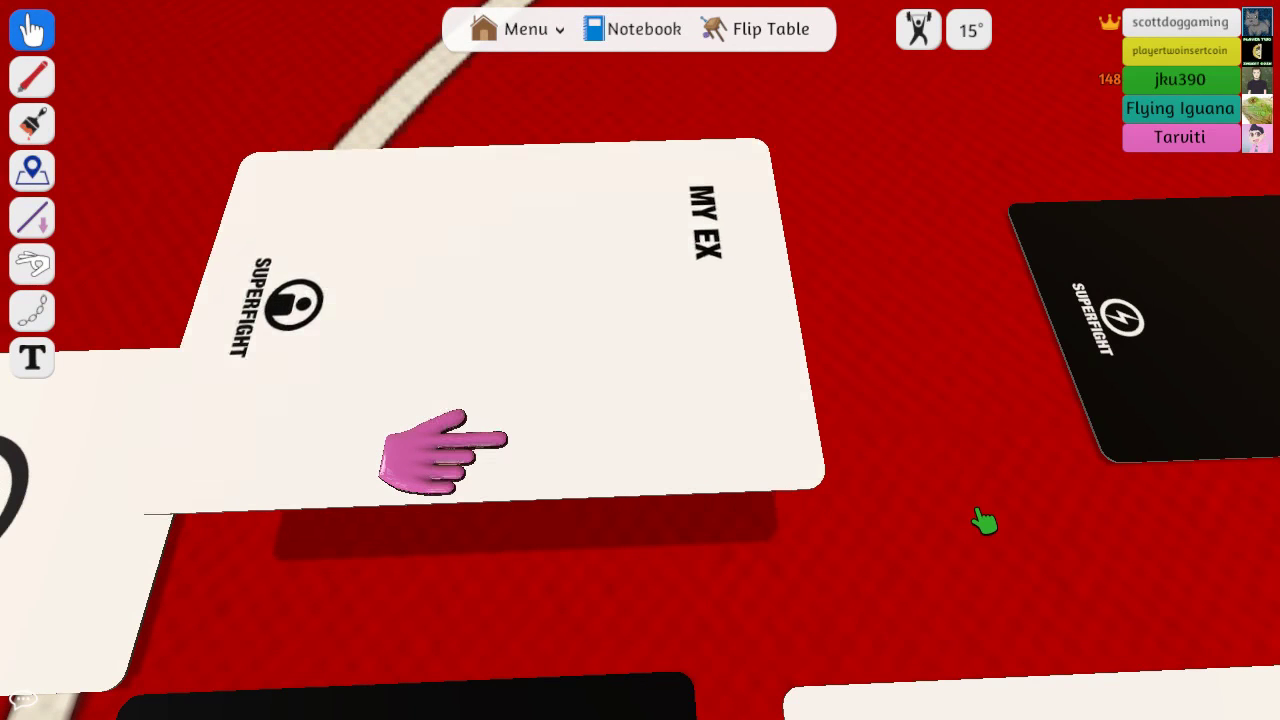
scroll(995, 521, "down", 3)
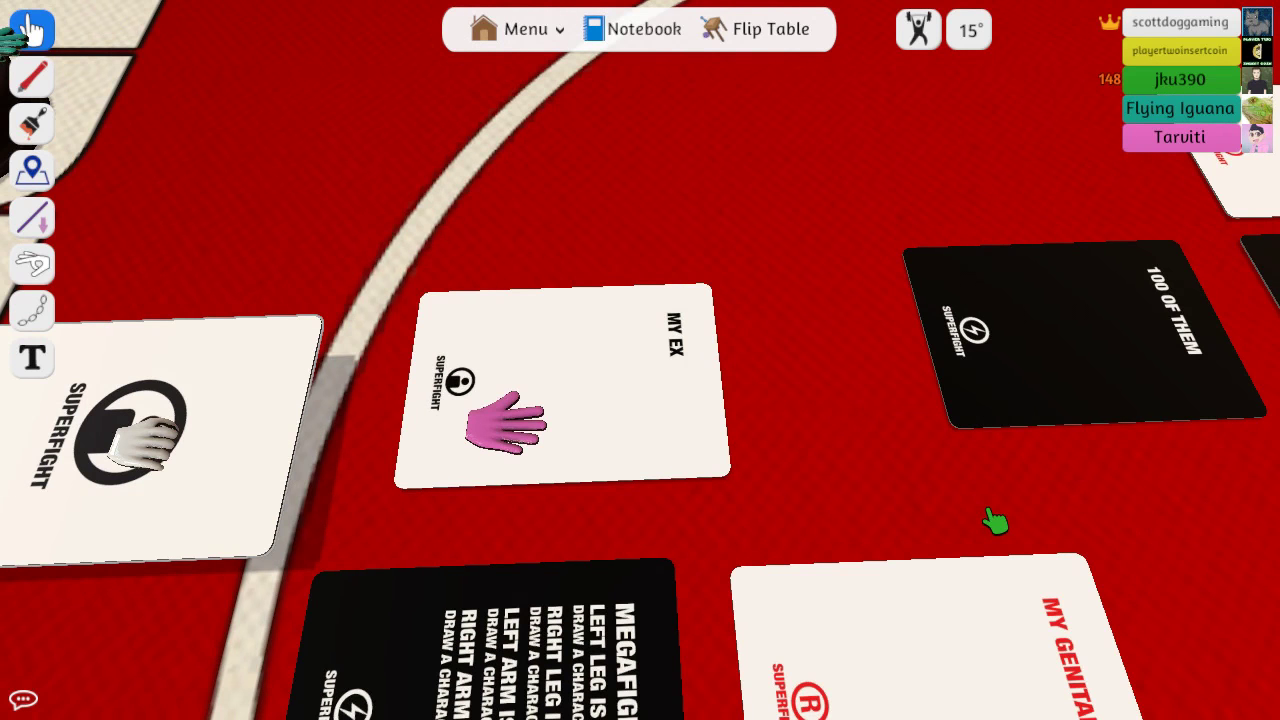
scroll(990, 520, "up", 3)
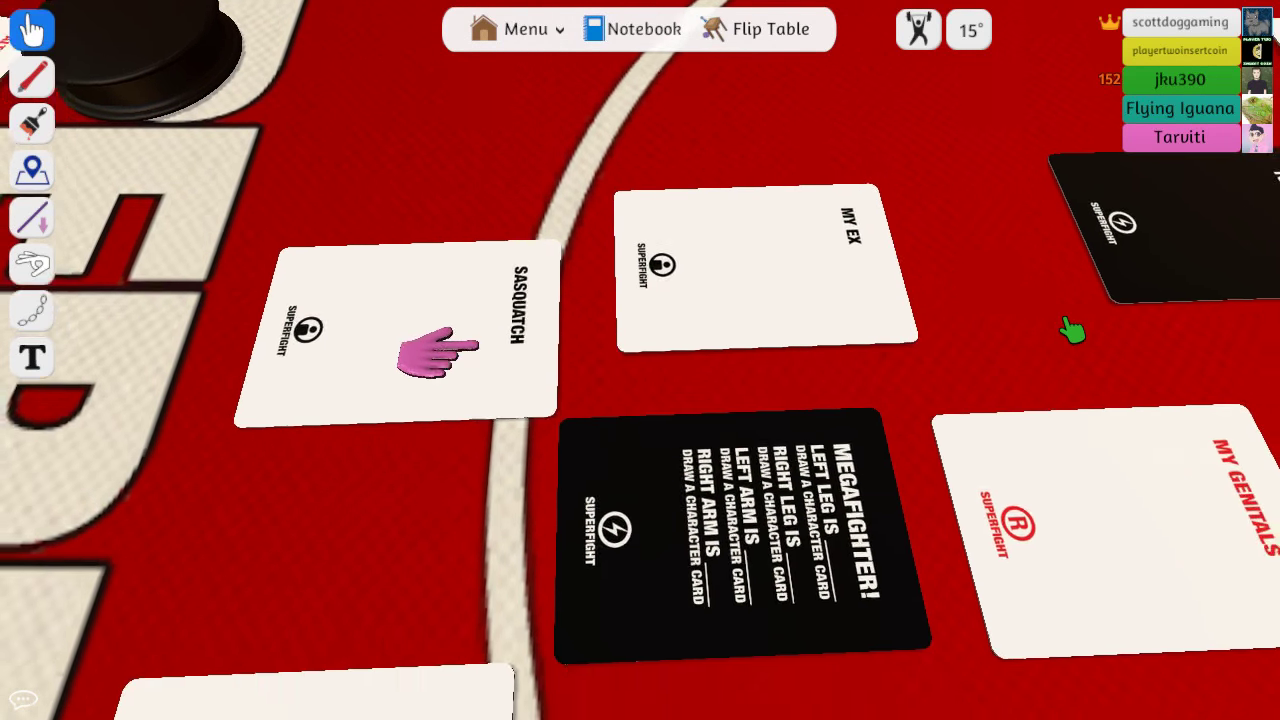
scroll(1000, 340, "down", 3)
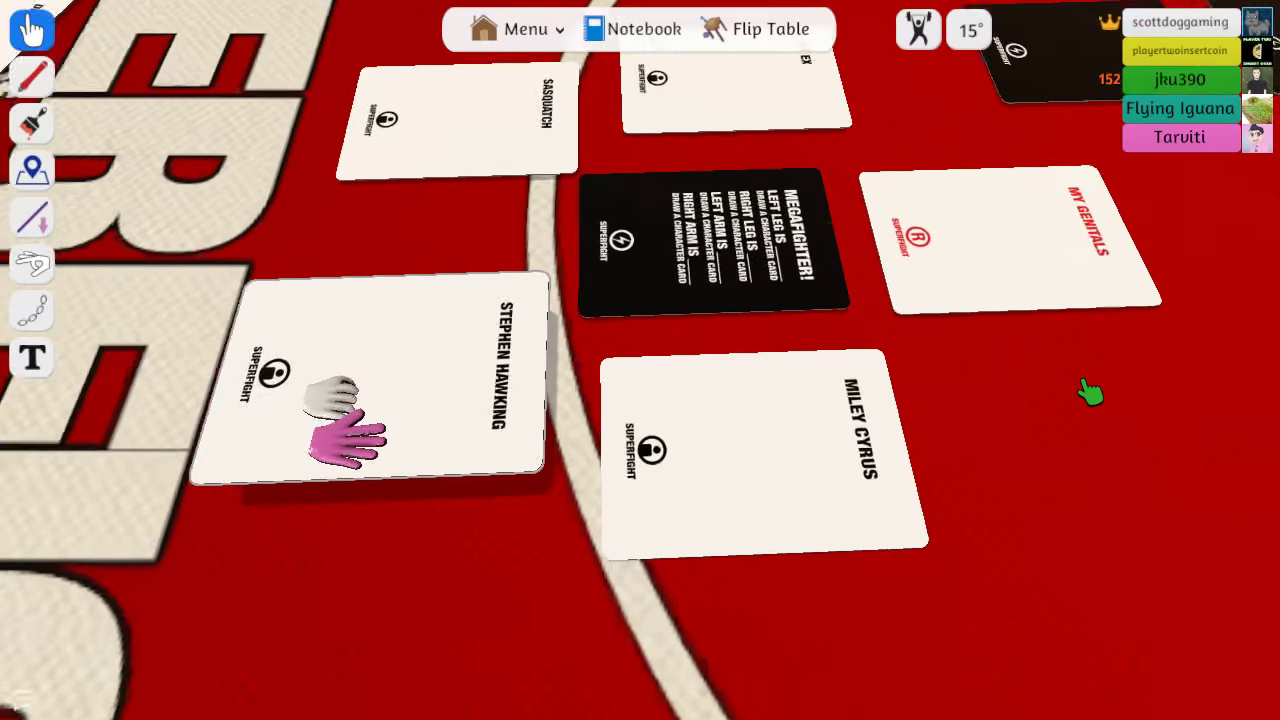
scroll(1090, 392, "up", 3)
scroll(1090, 392, "down", 2)
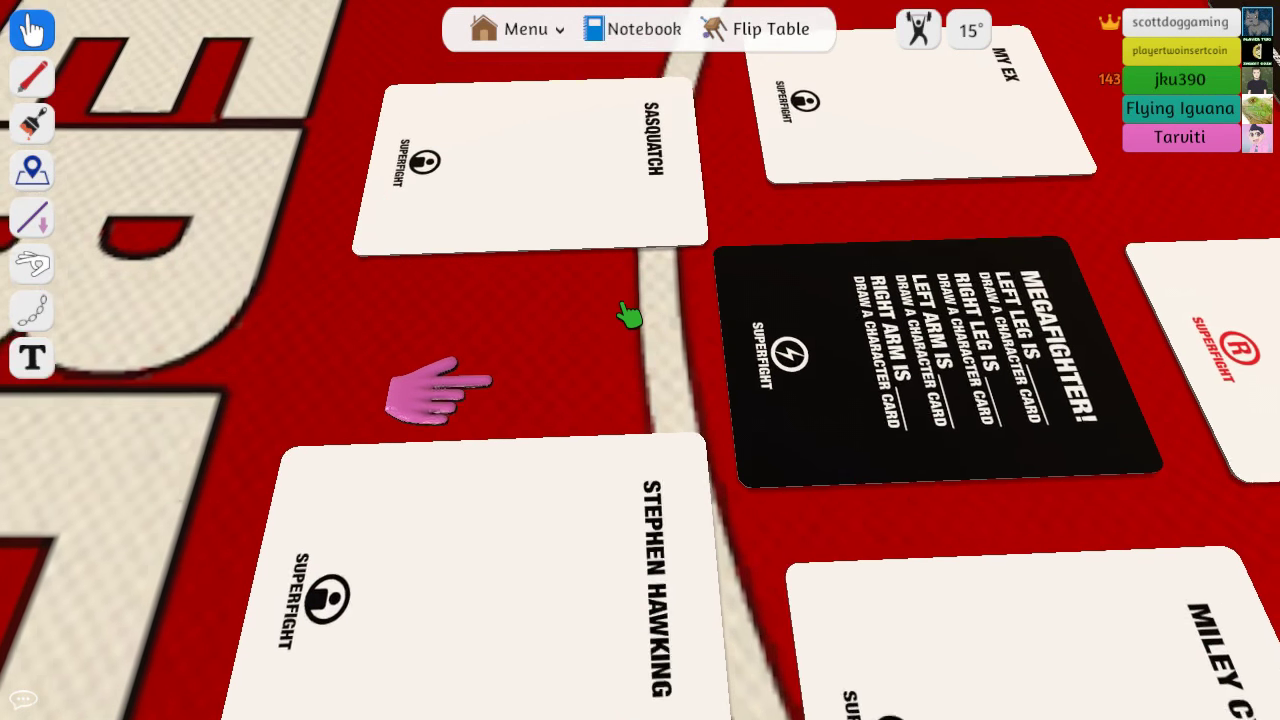
scroll(1030, 590, "down", 3)
scroll(1030, 590, "up", 3)
scroll(1030, 590, "down", 3)
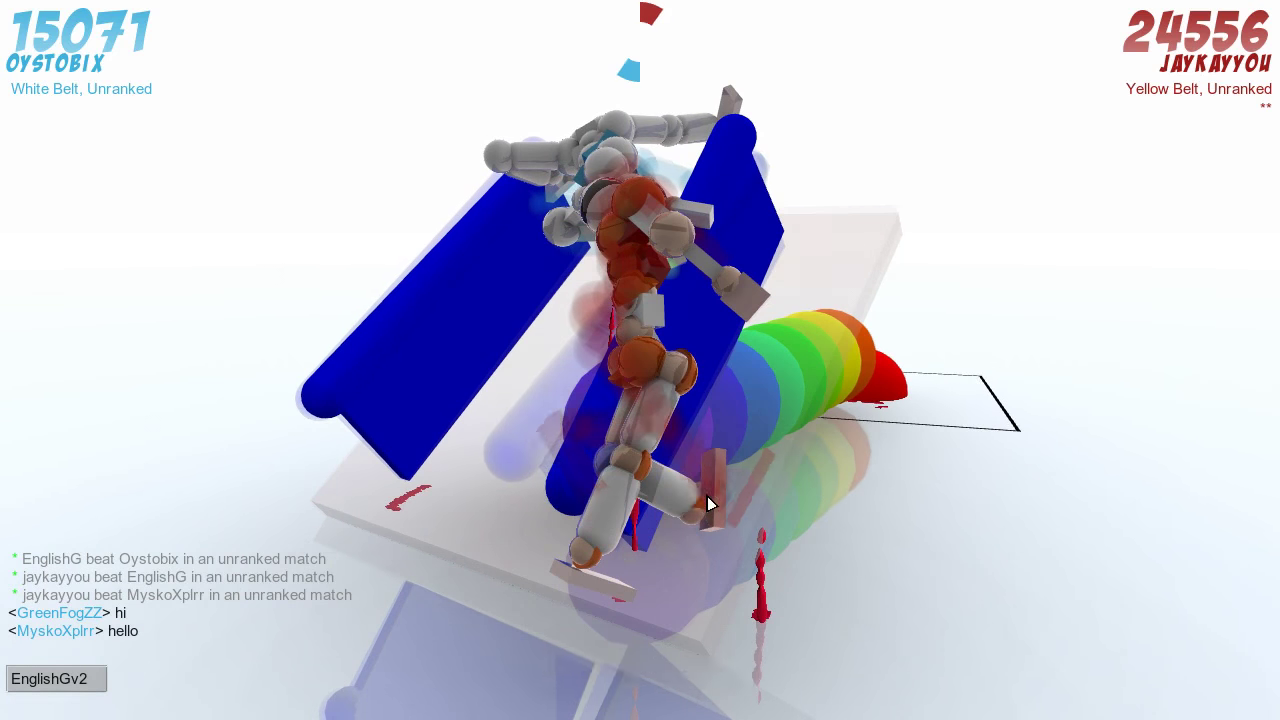
Set the left ankle to hold, rotate the camera, then set the left hip to hold
left_click(707, 496)
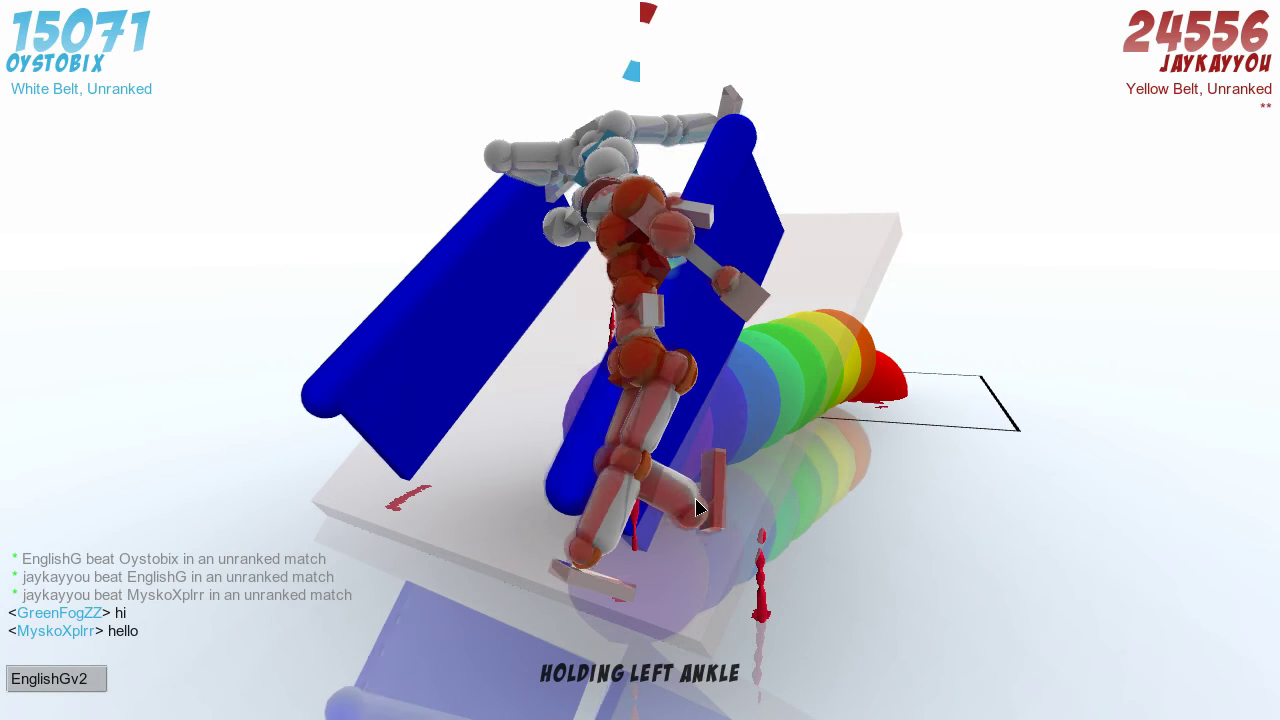
left_click(697, 507)
left_click_drag(697, 507, 620, 290)
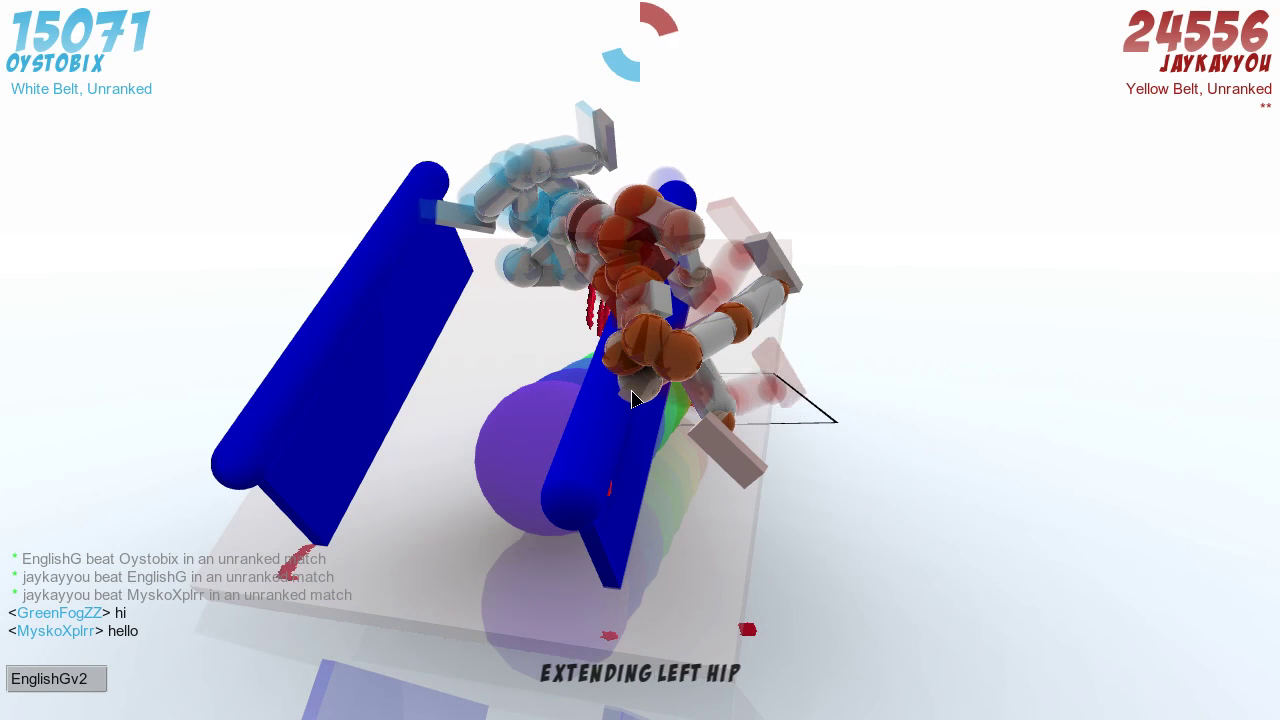
left_click(633, 399)
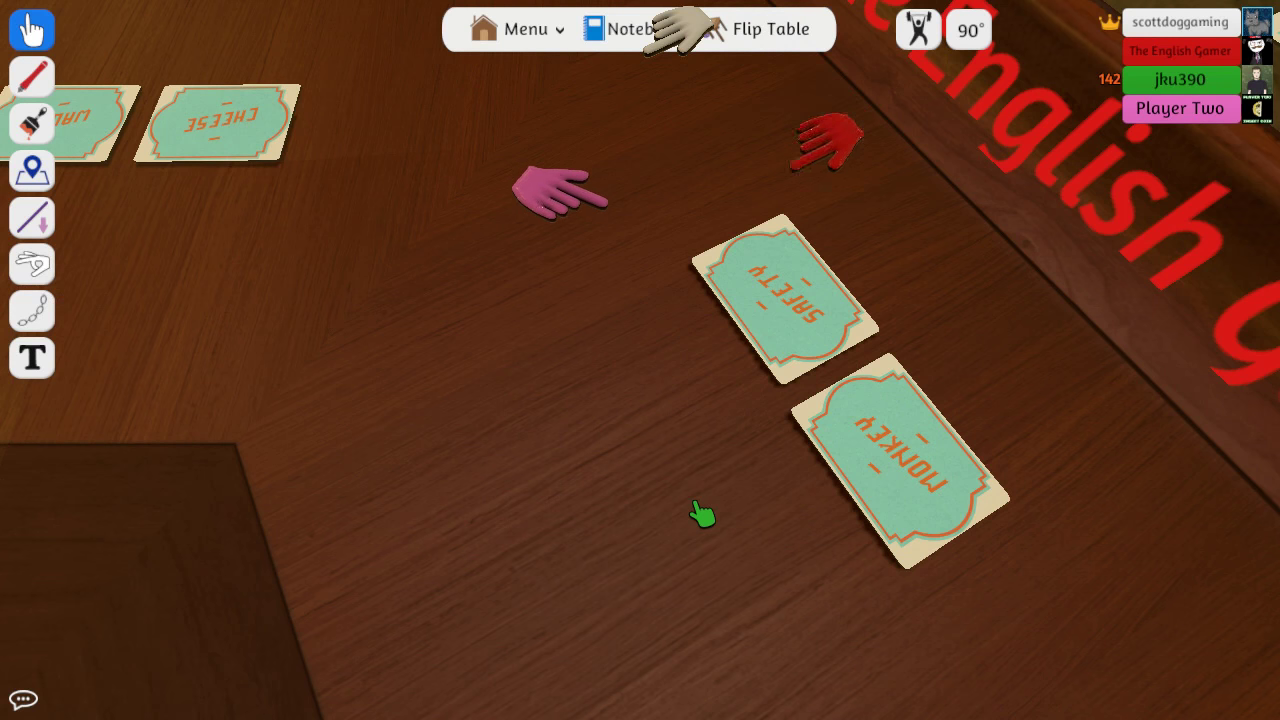
scroll(702, 514, "down", 5)
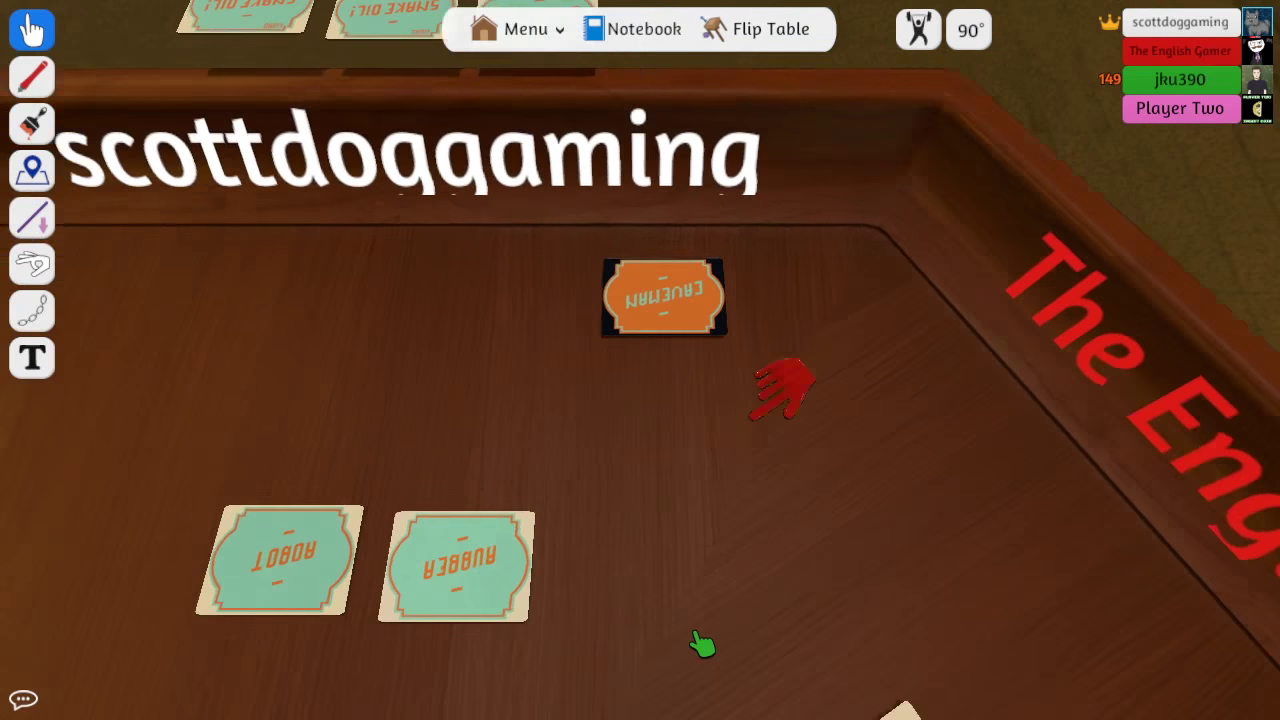
scroll(702, 645, "down", 5)
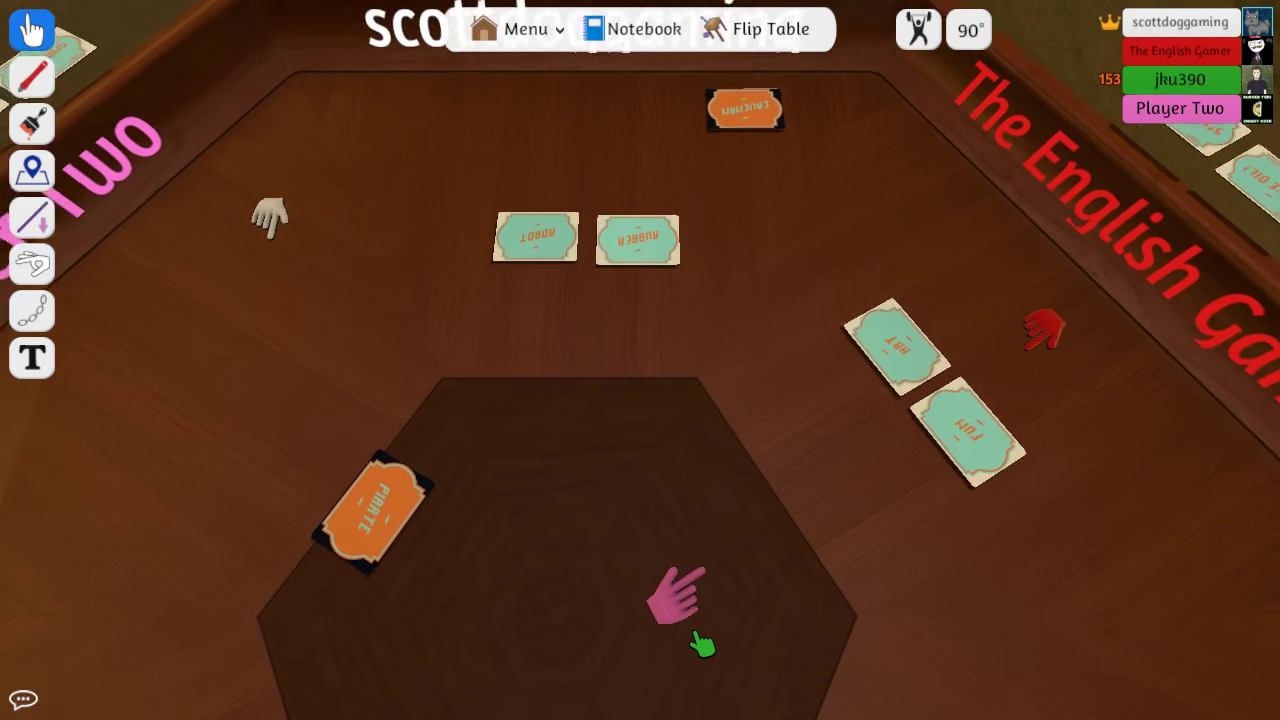
scroll(702, 645, "down", 3)
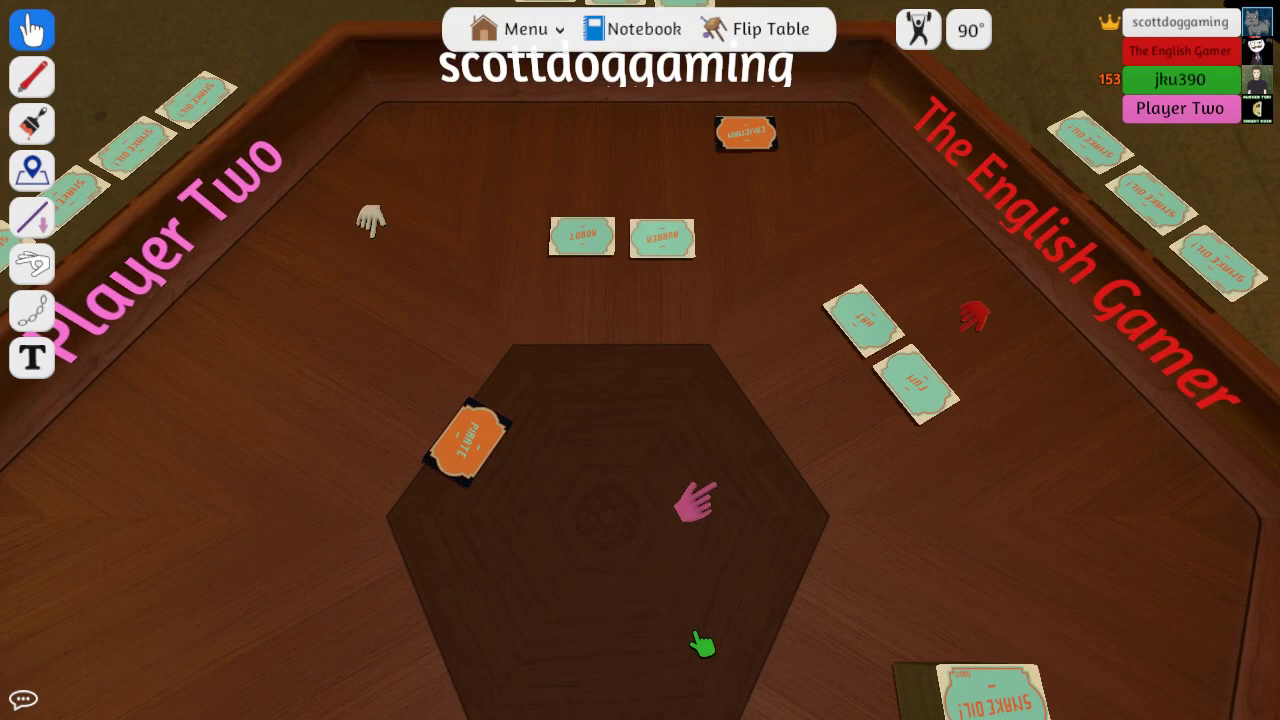
scroll(702, 645, "down", 3)
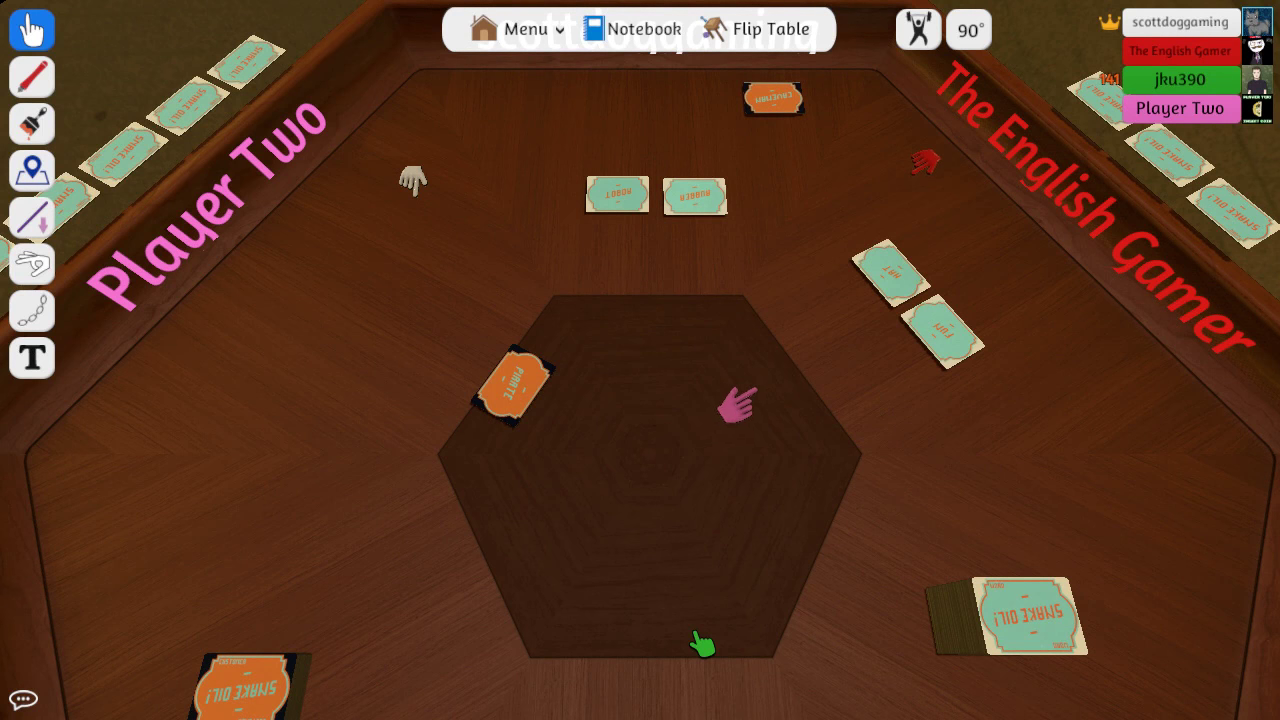
scroll(702, 645, "up", 2)
scroll(702, 645, "up", 4)
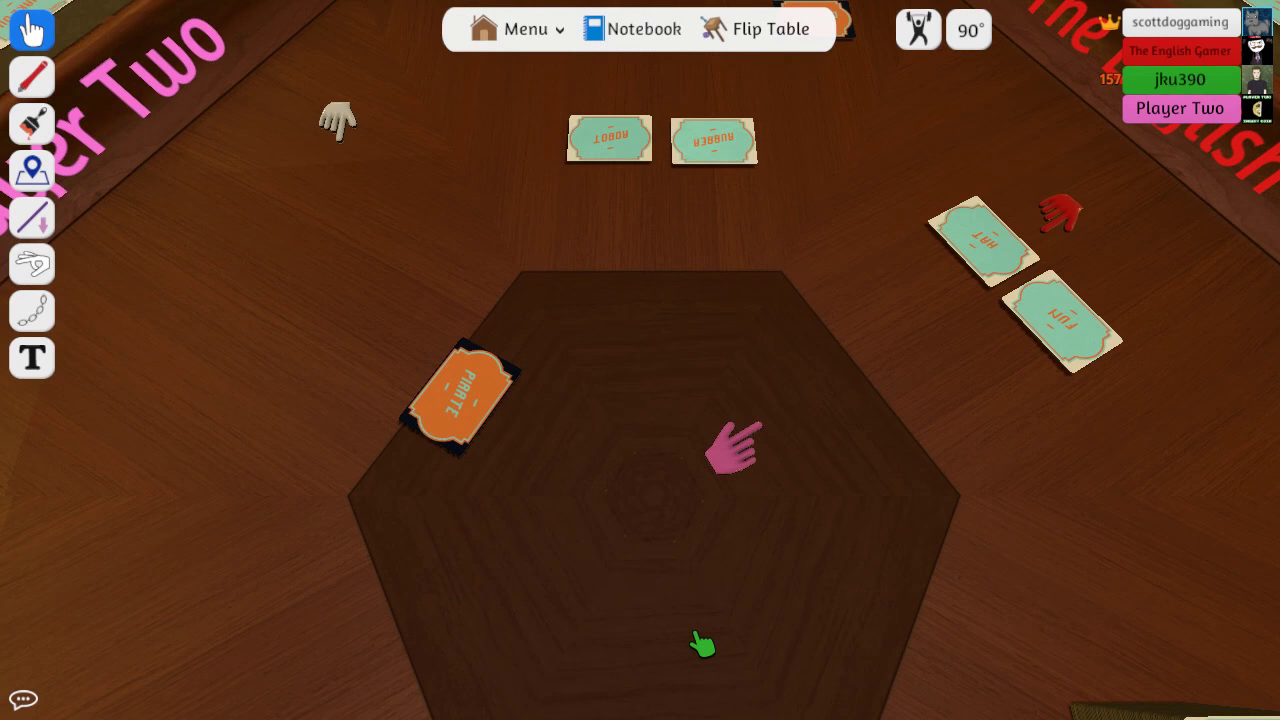
scroll(702, 645, "up", 2)
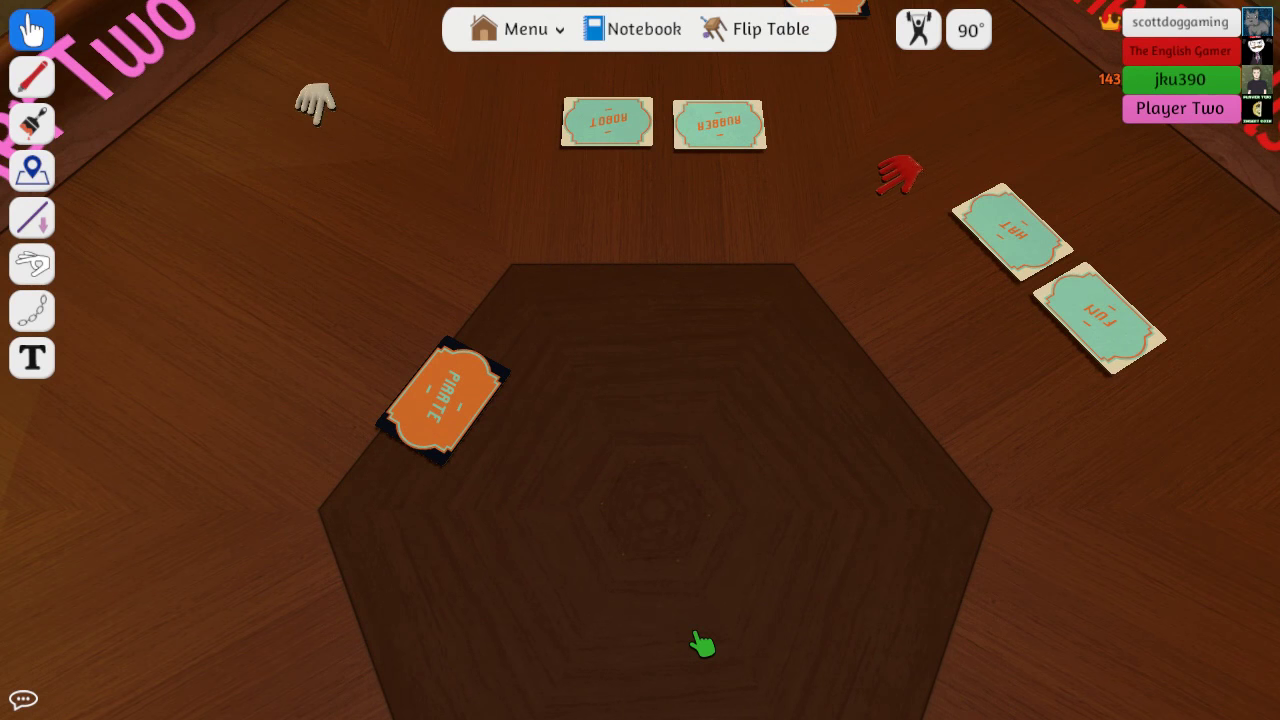
scroll(702, 645, "down", 5)
scroll(700, 543, "up", 2)
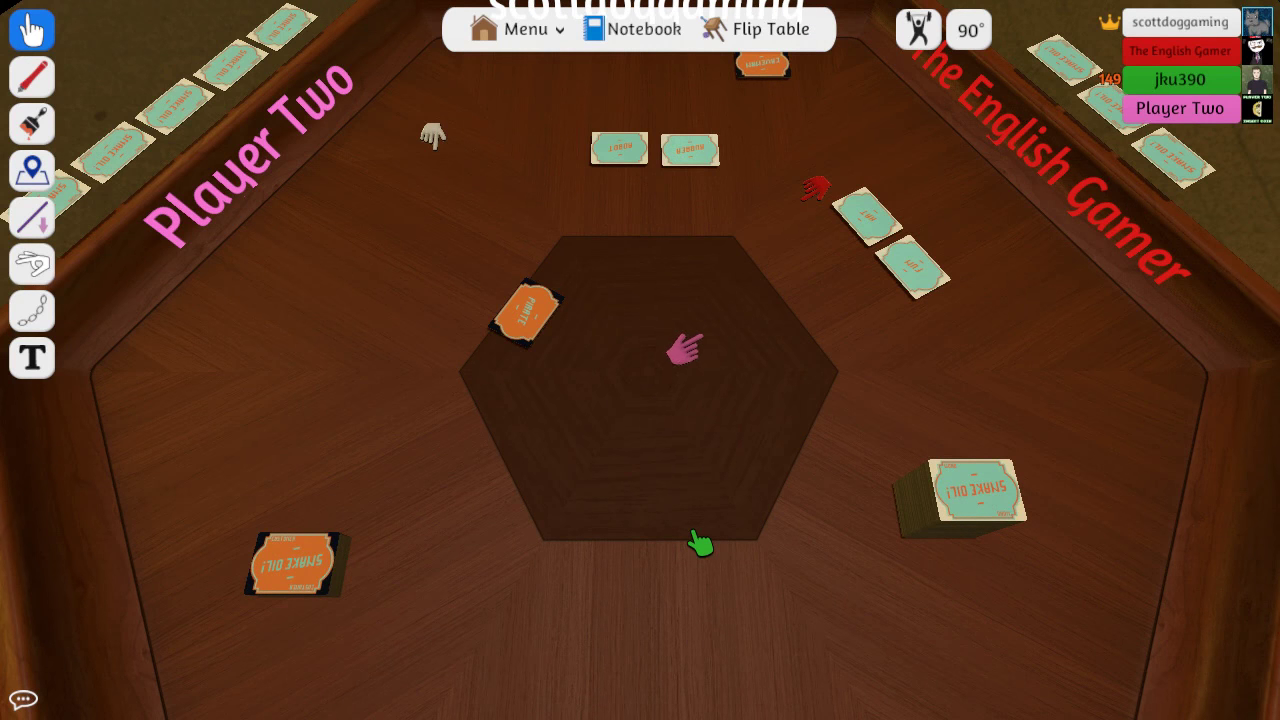
scroll(700, 543, "up", 1)
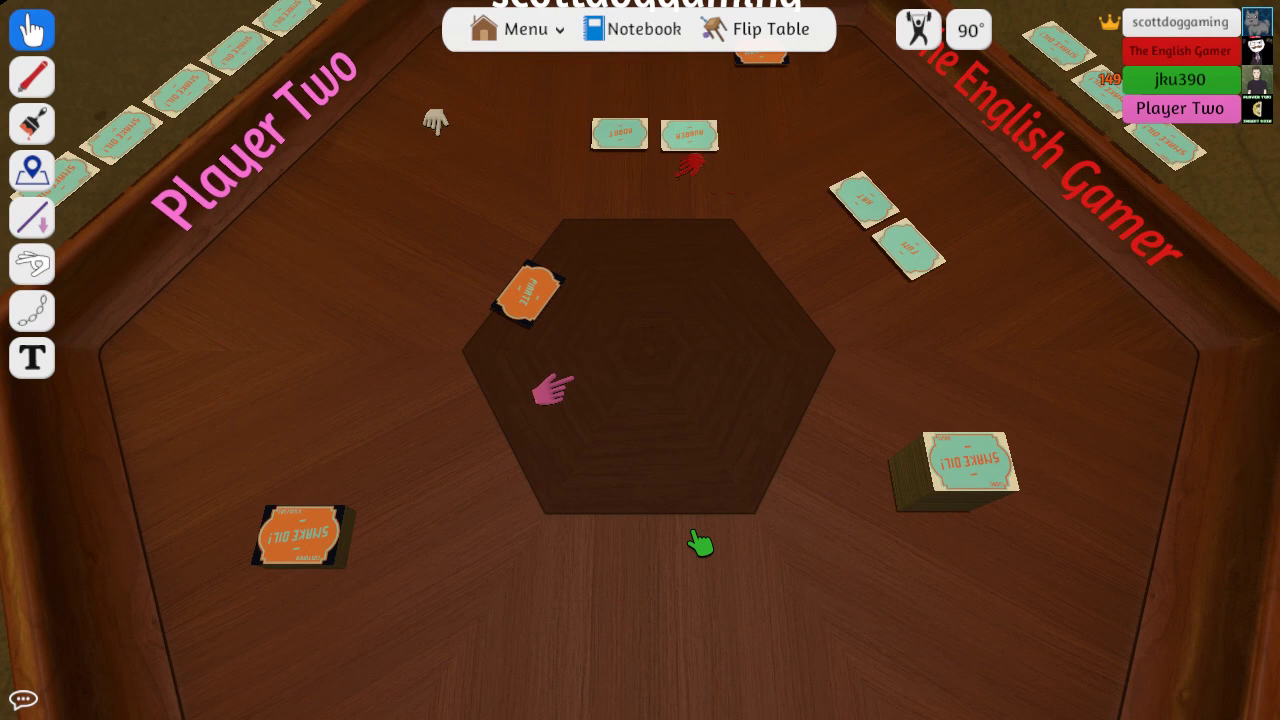
scroll(700, 543, "up", 5)
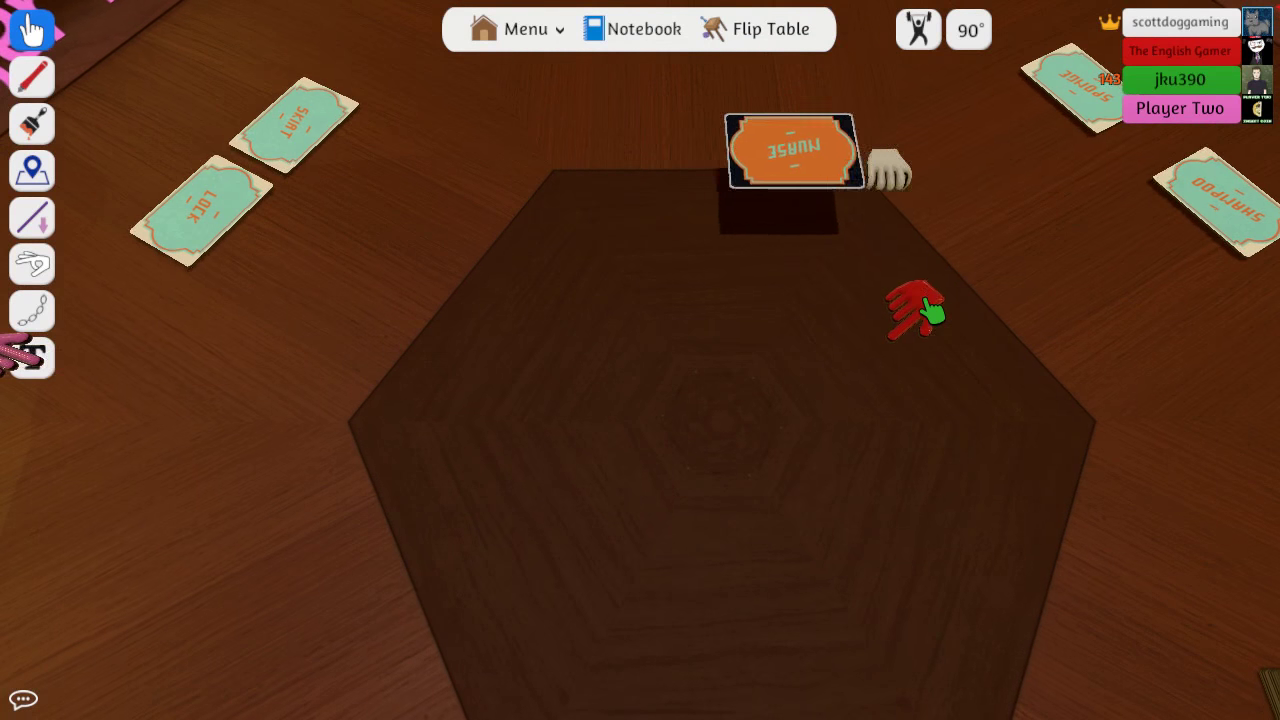
Pan across the Snake Oil table to view the NURSE, WHISTLE and SILENCE cards
key("d")
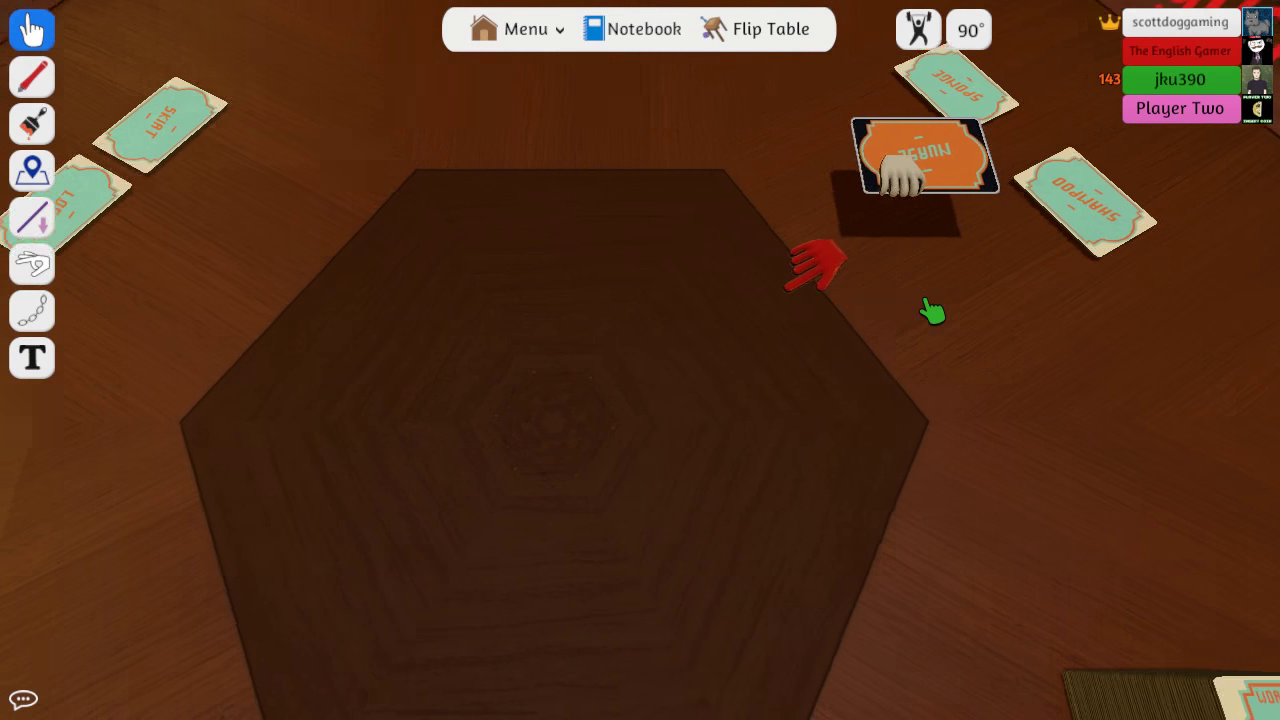
key("d")
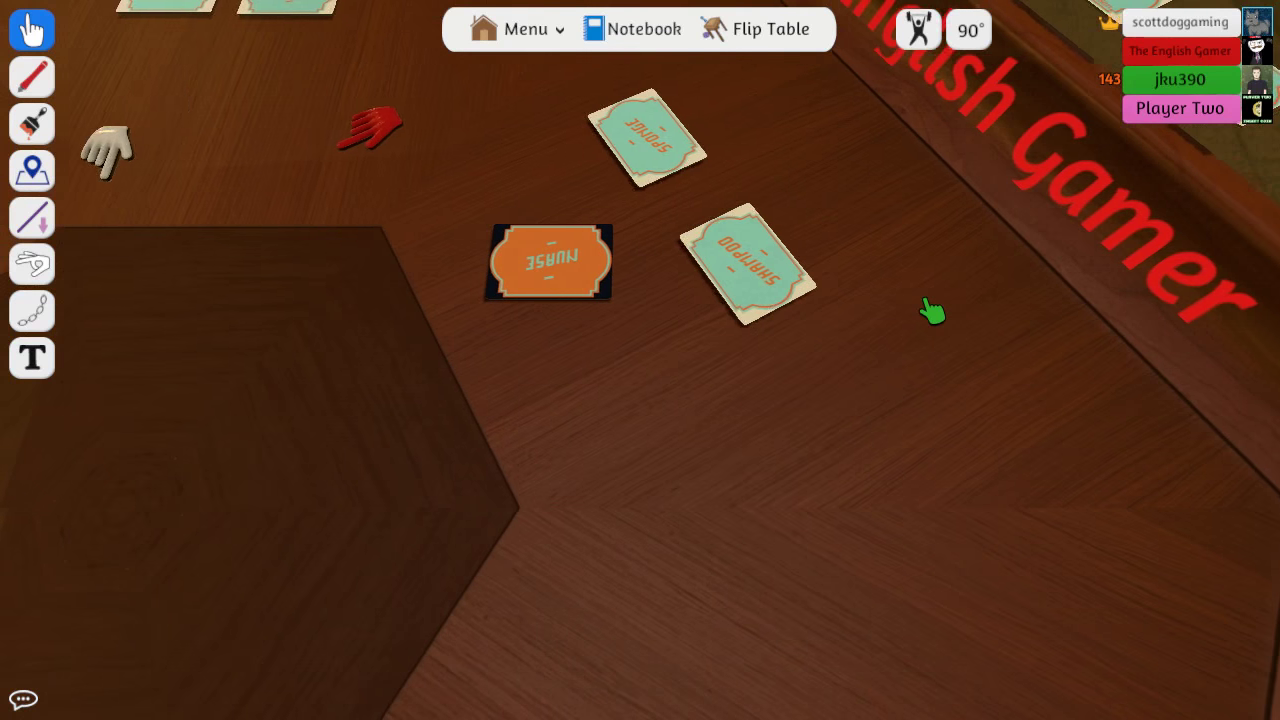
key("s")
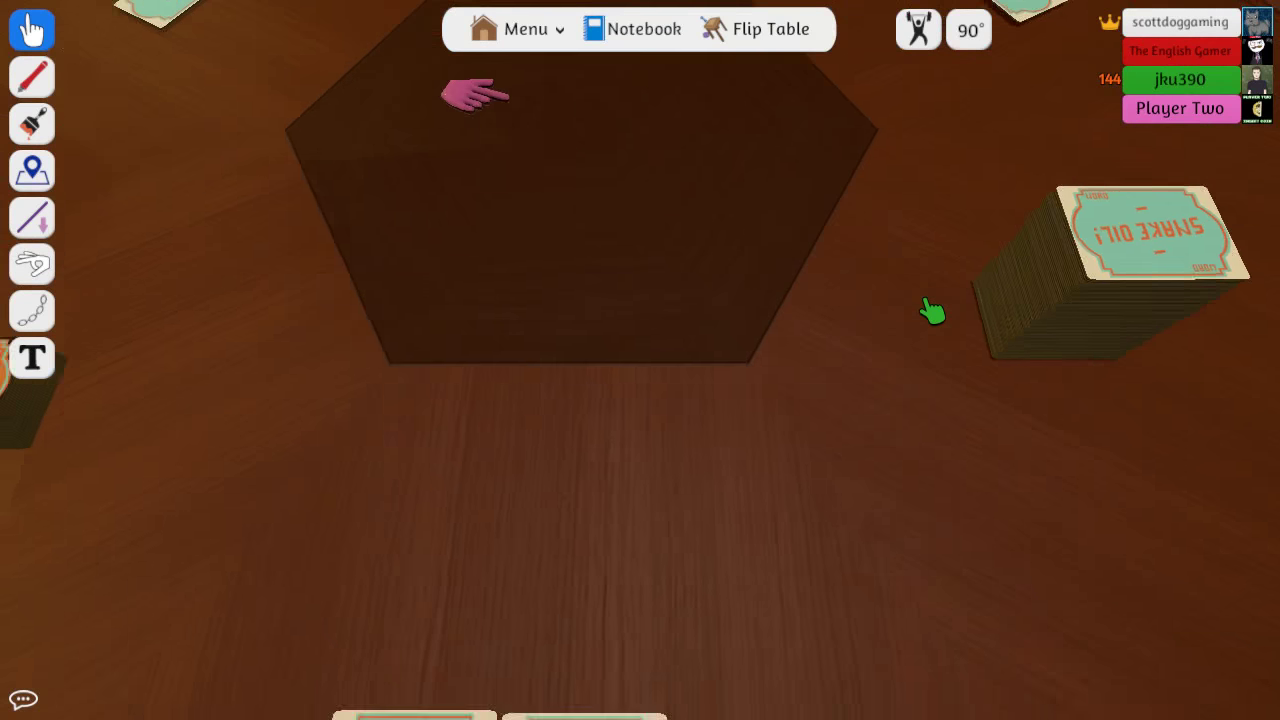
key("s")
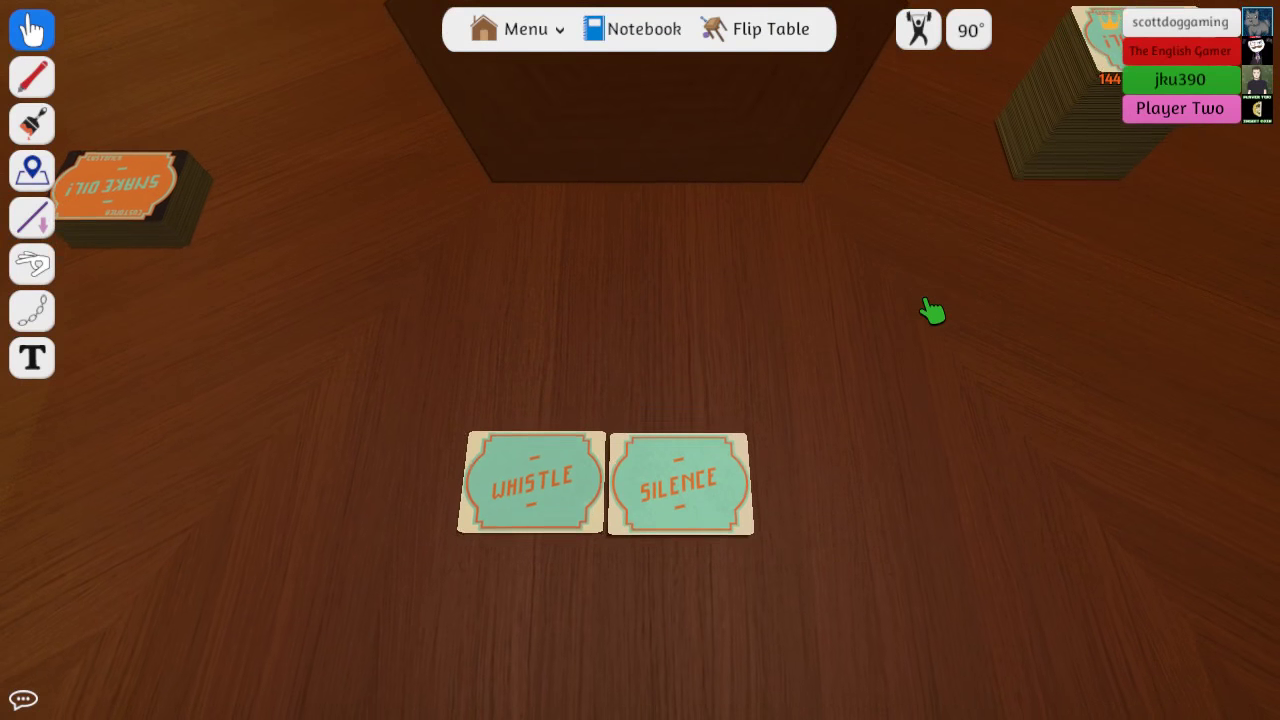
scroll(931, 312, "down", 5)
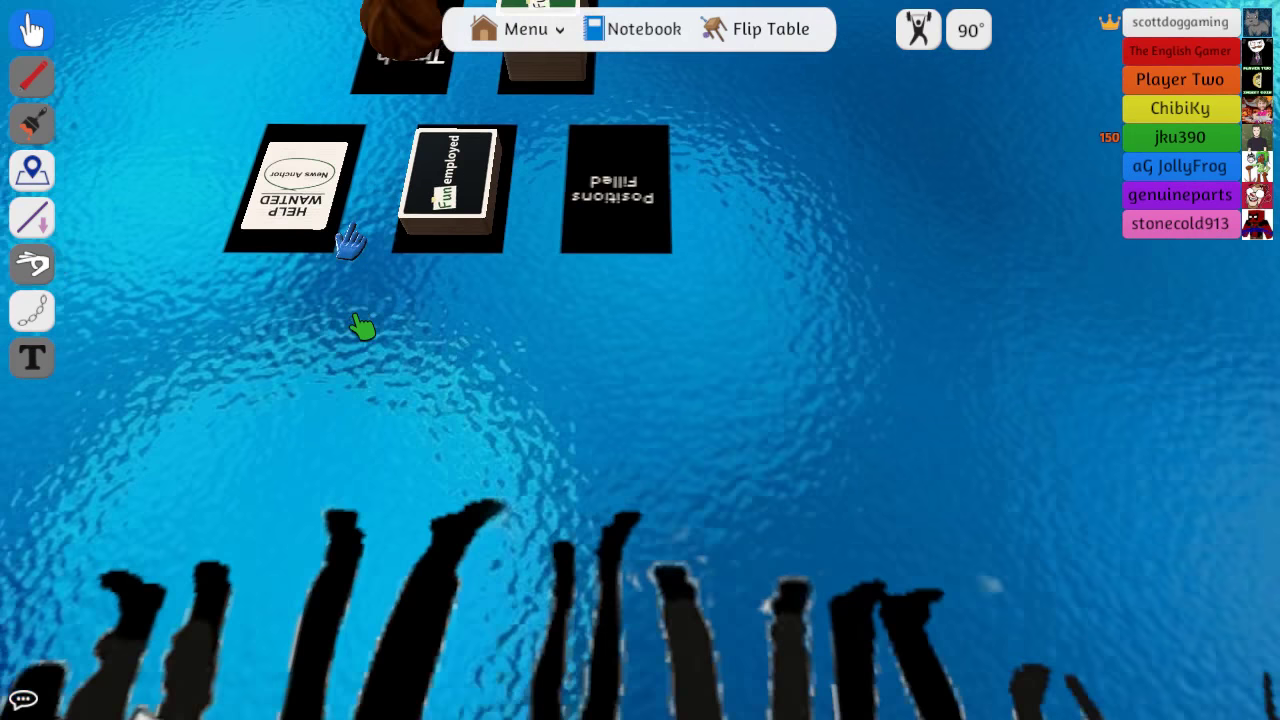
Survey the Funemployed table's left edge and figurine images
left_click_drag(334, 404, 700, 245)
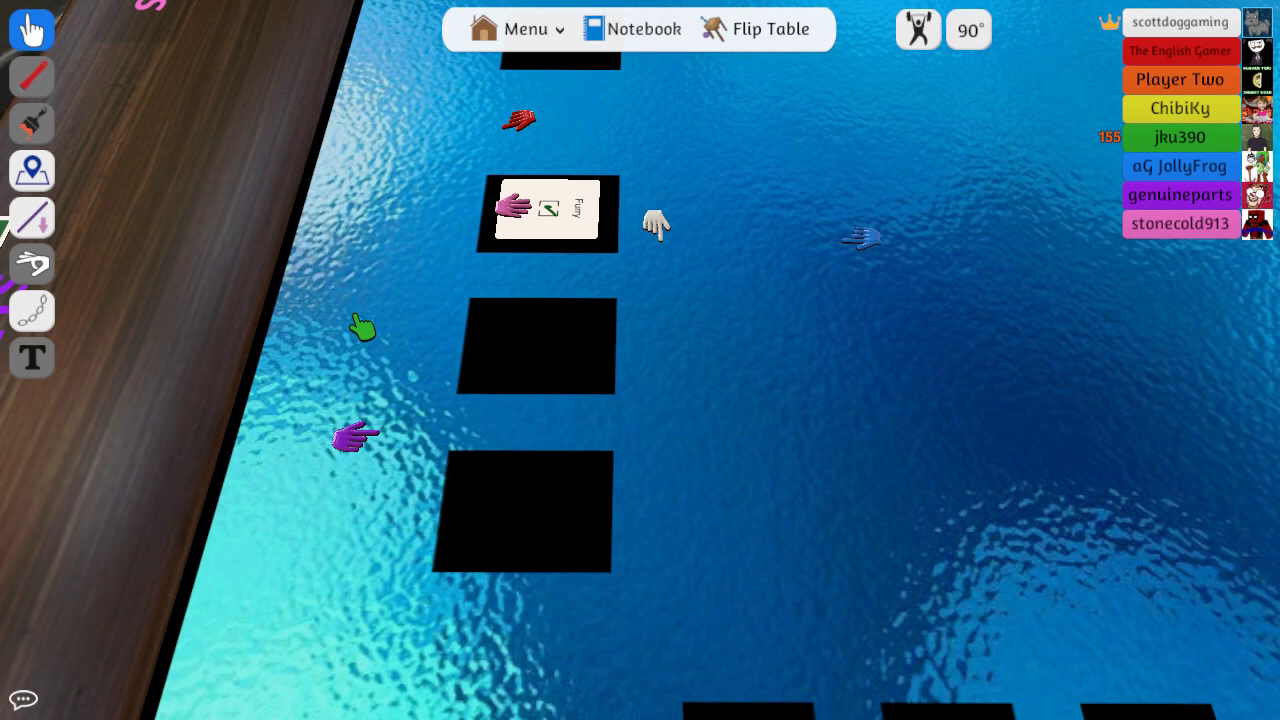
key("a")
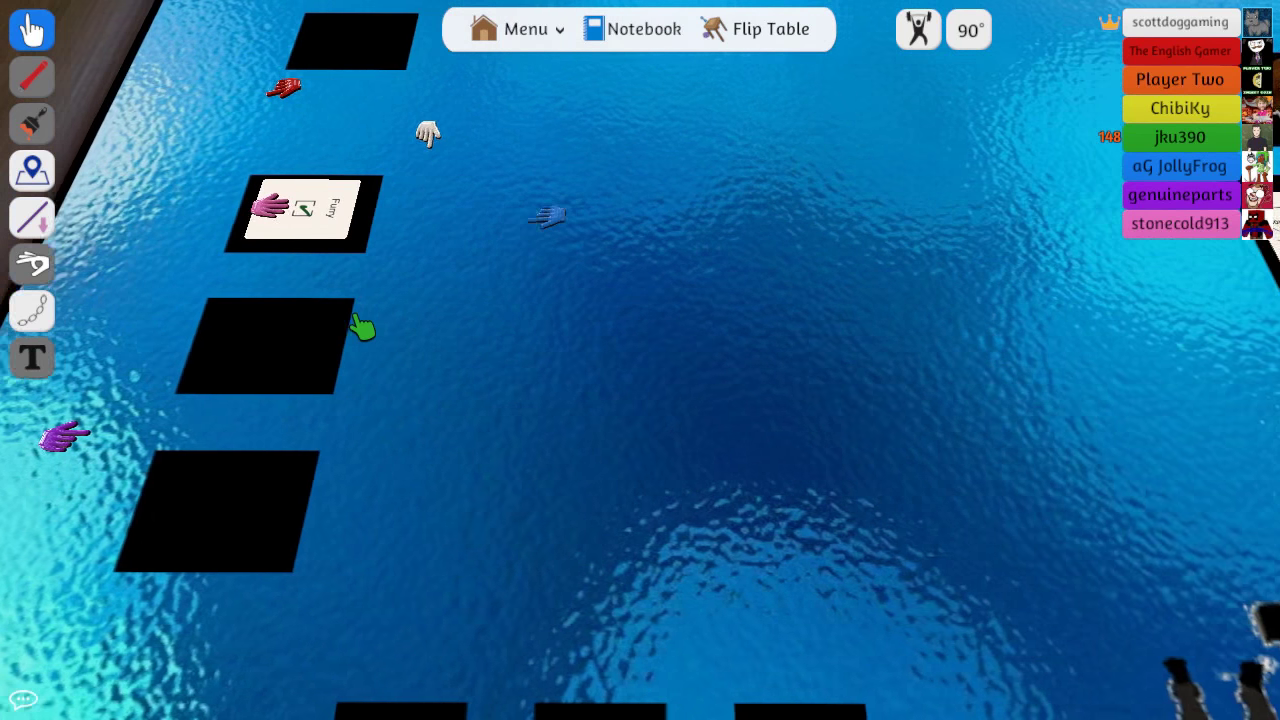
key("d")
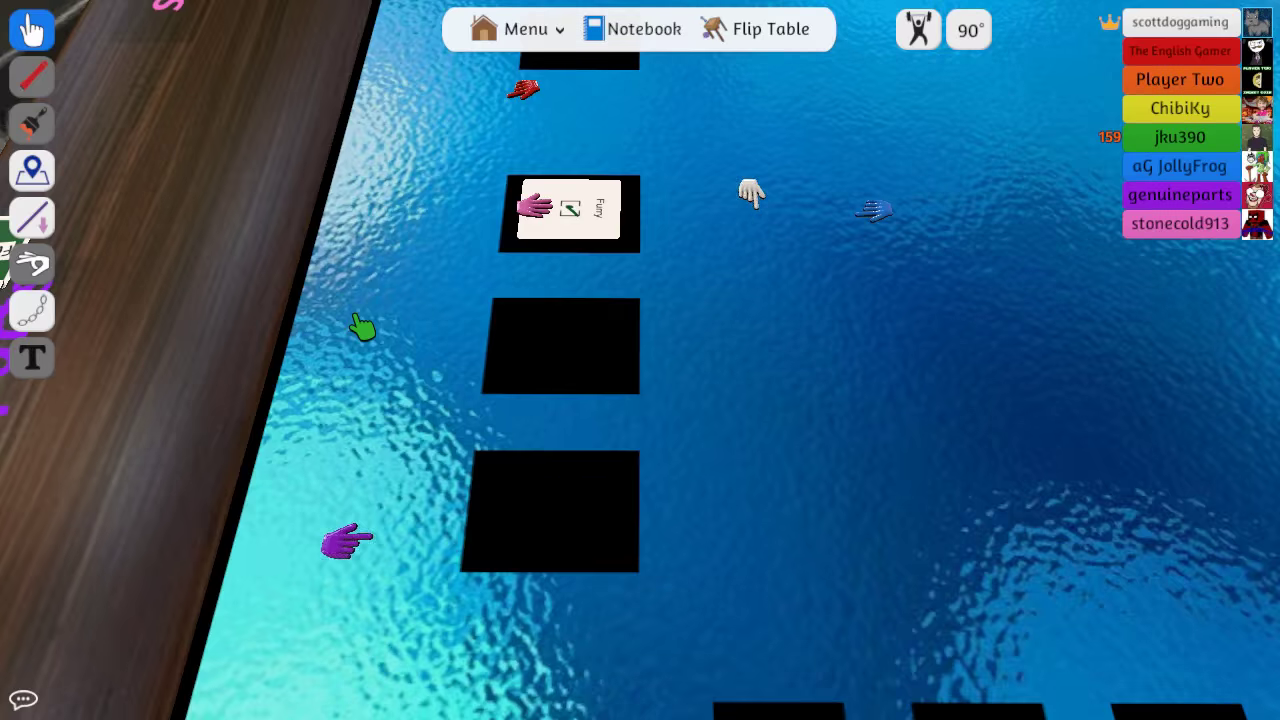
scroll(362, 328, "down", 5)
key("d")
key("d")
key("s")
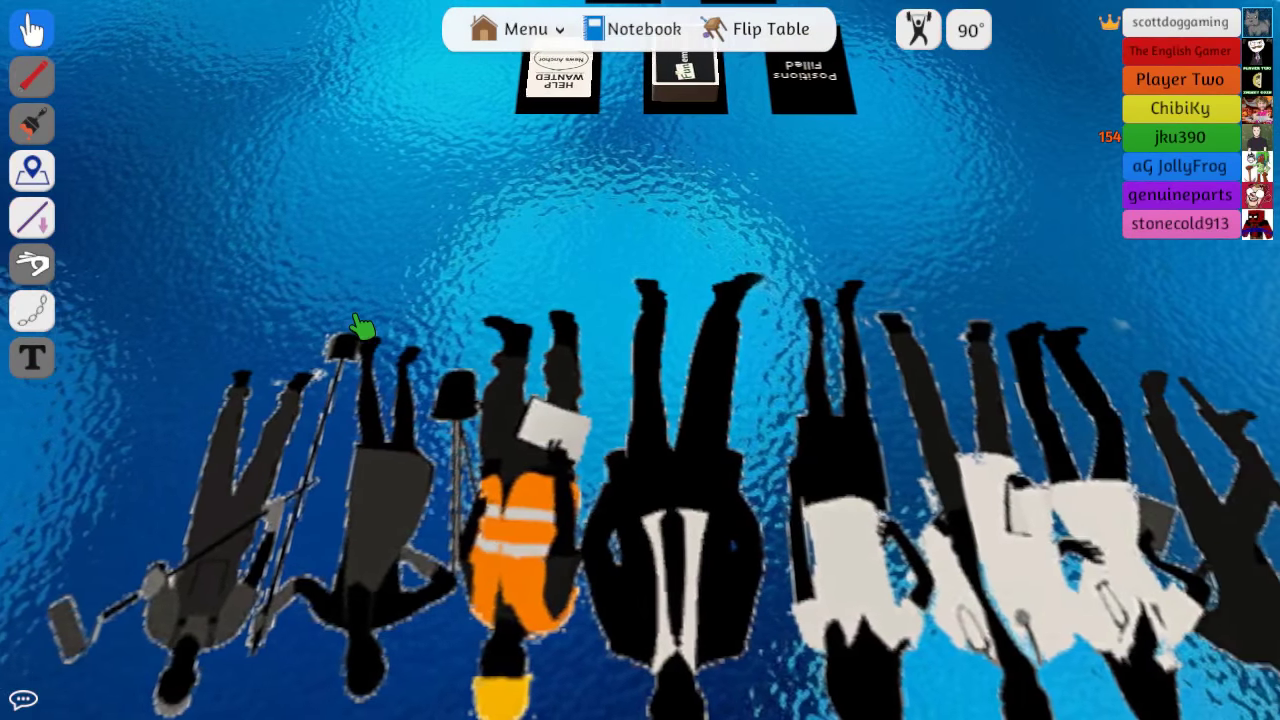
key("a")
key("w")
key("w")
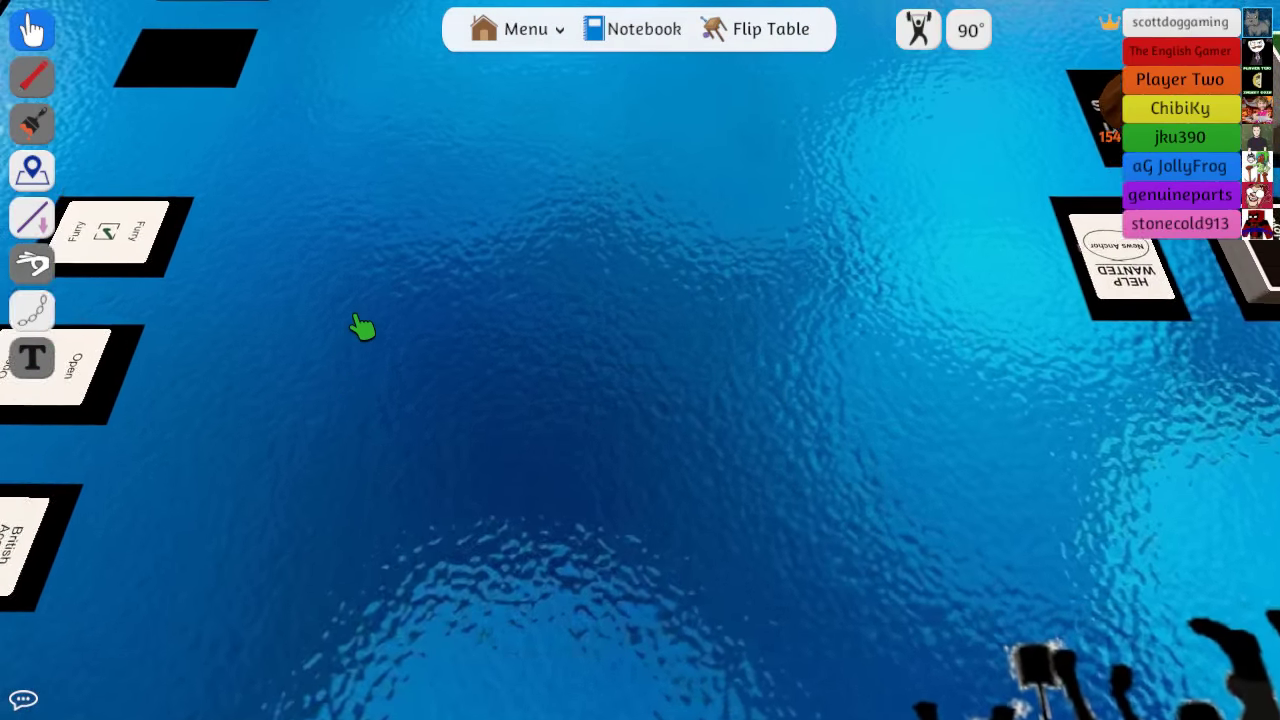
key("w")
key("w")
key("w")
Pan over the card slots and across the whole Funemployed table
key("a")
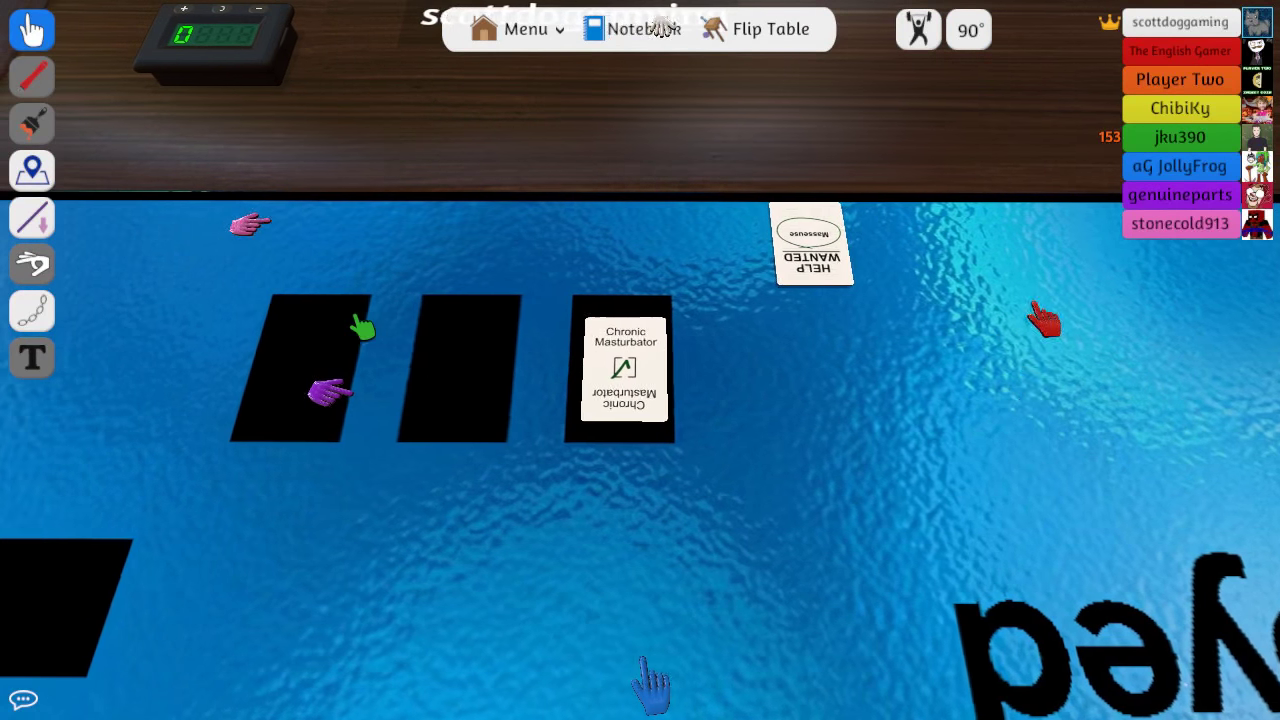
key("d")
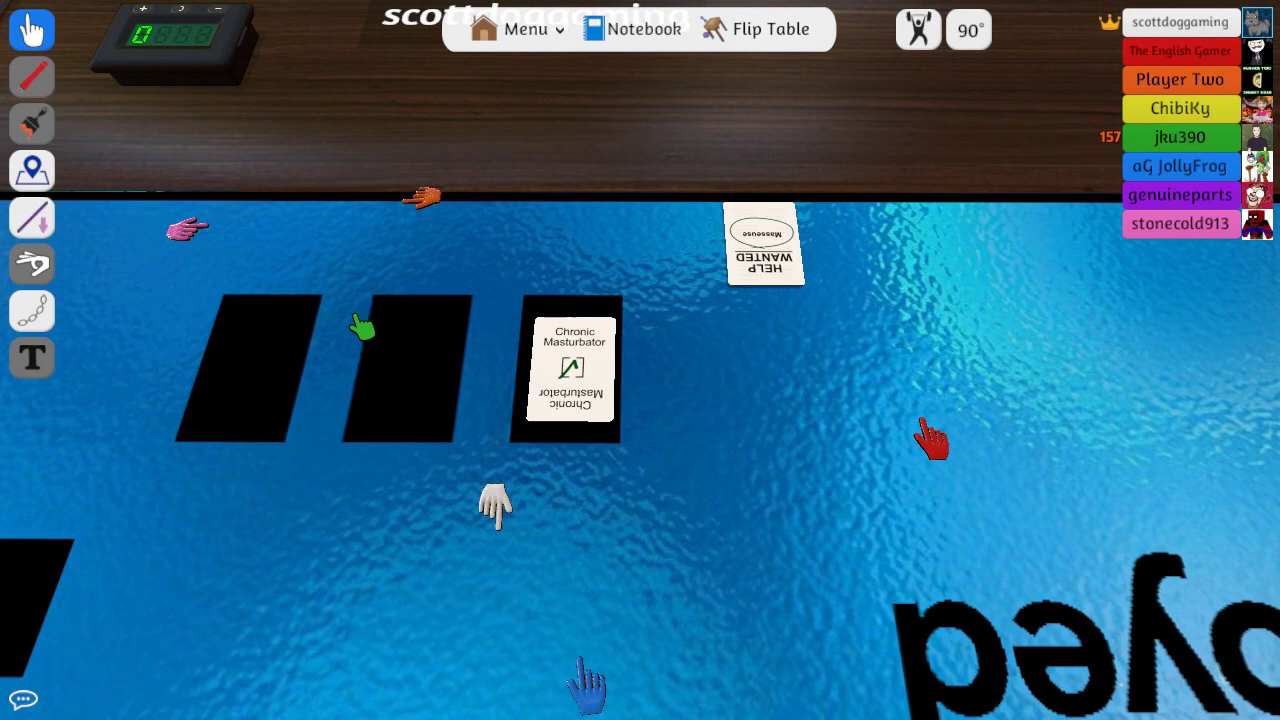
scroll(362, 327, "down", 2)
scroll(362, 327, "up", 3)
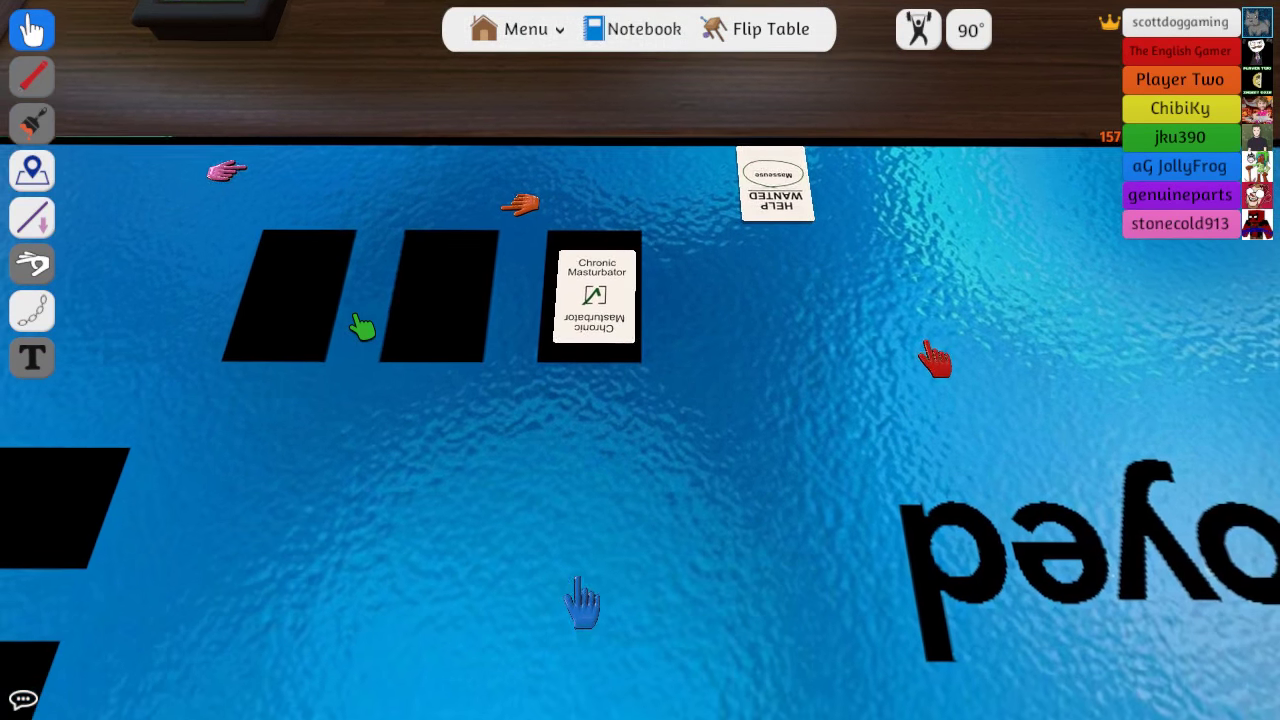
key("s")
scroll(362, 327, "down", 1)
scroll(362, 327, "up", 1)
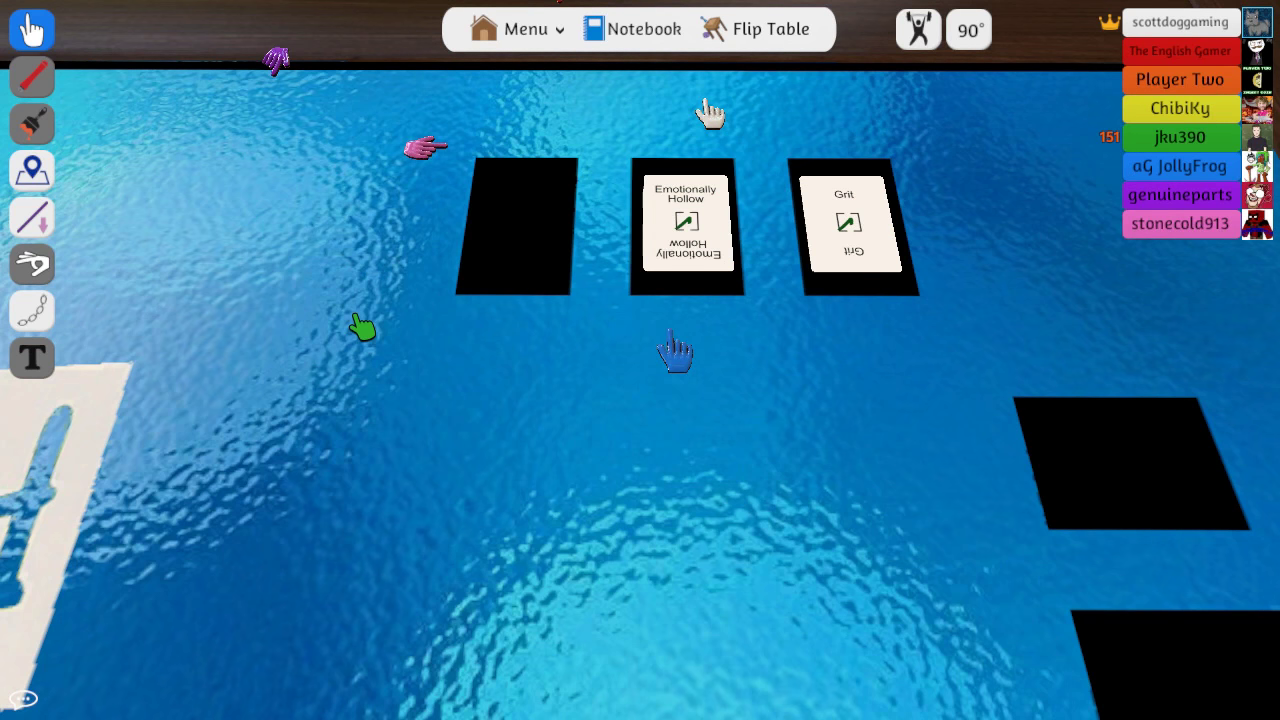
key("s")
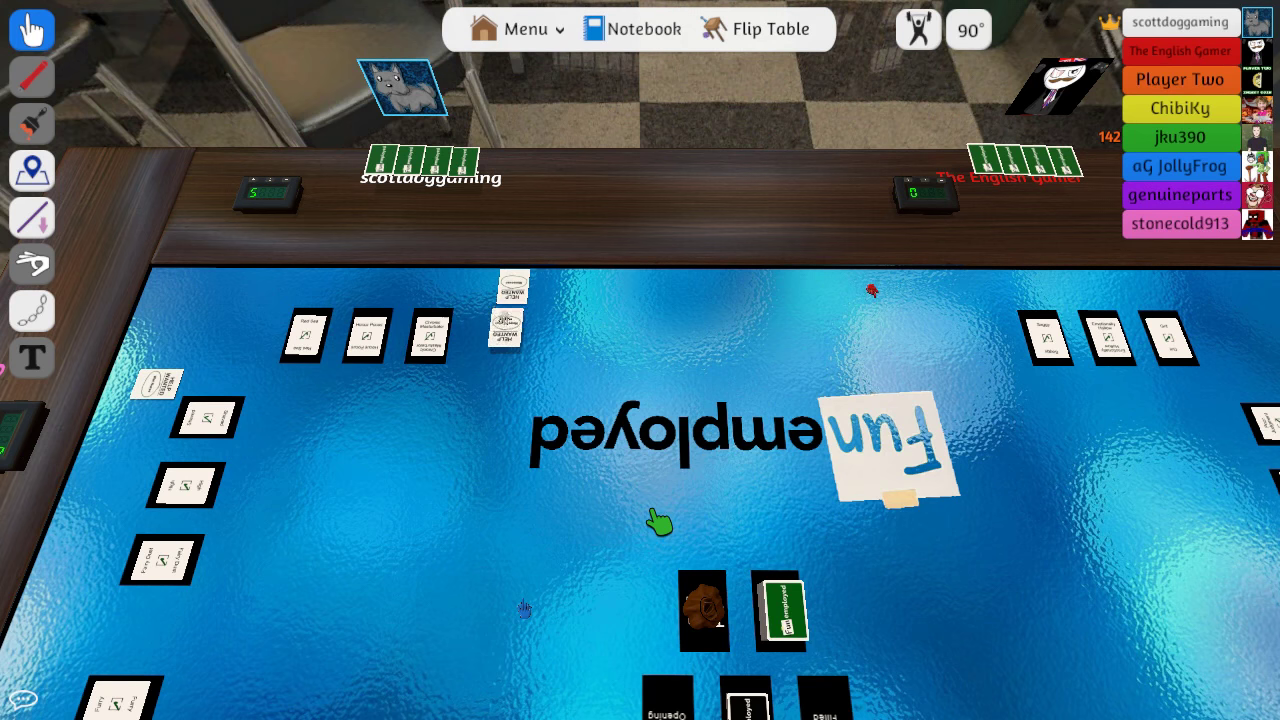
key("d")
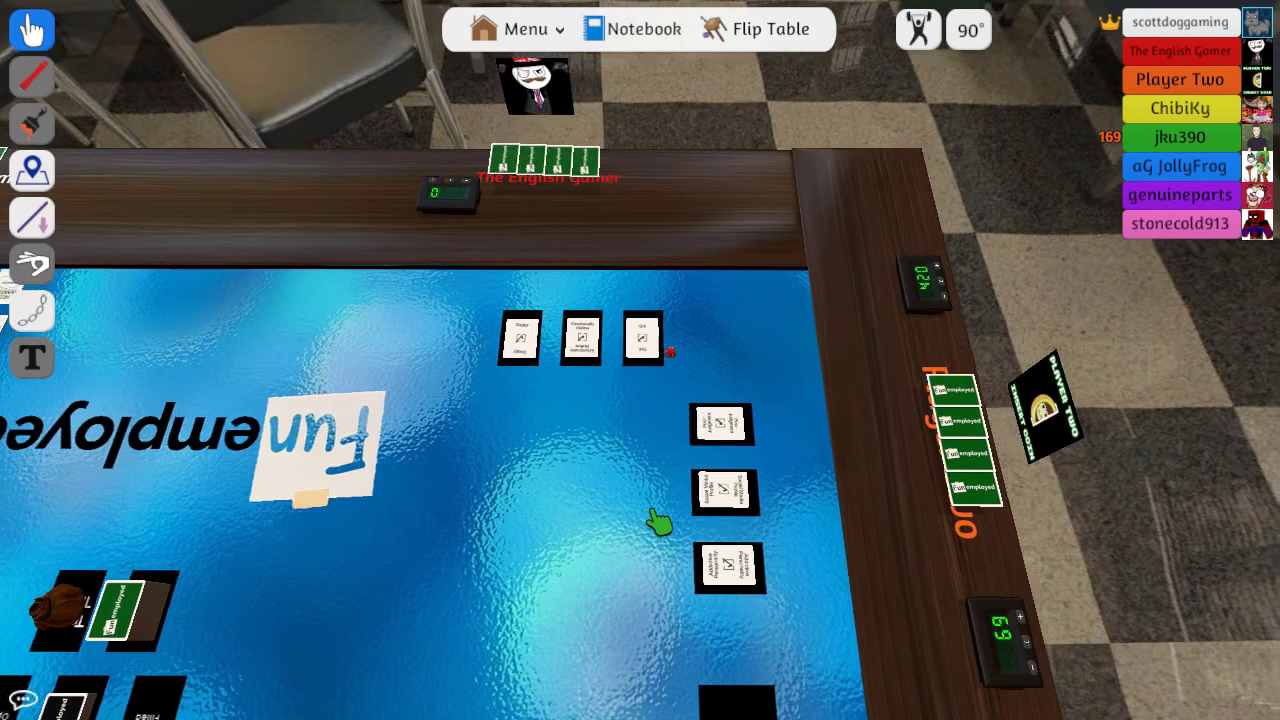
scroll(660, 523, "down", 5)
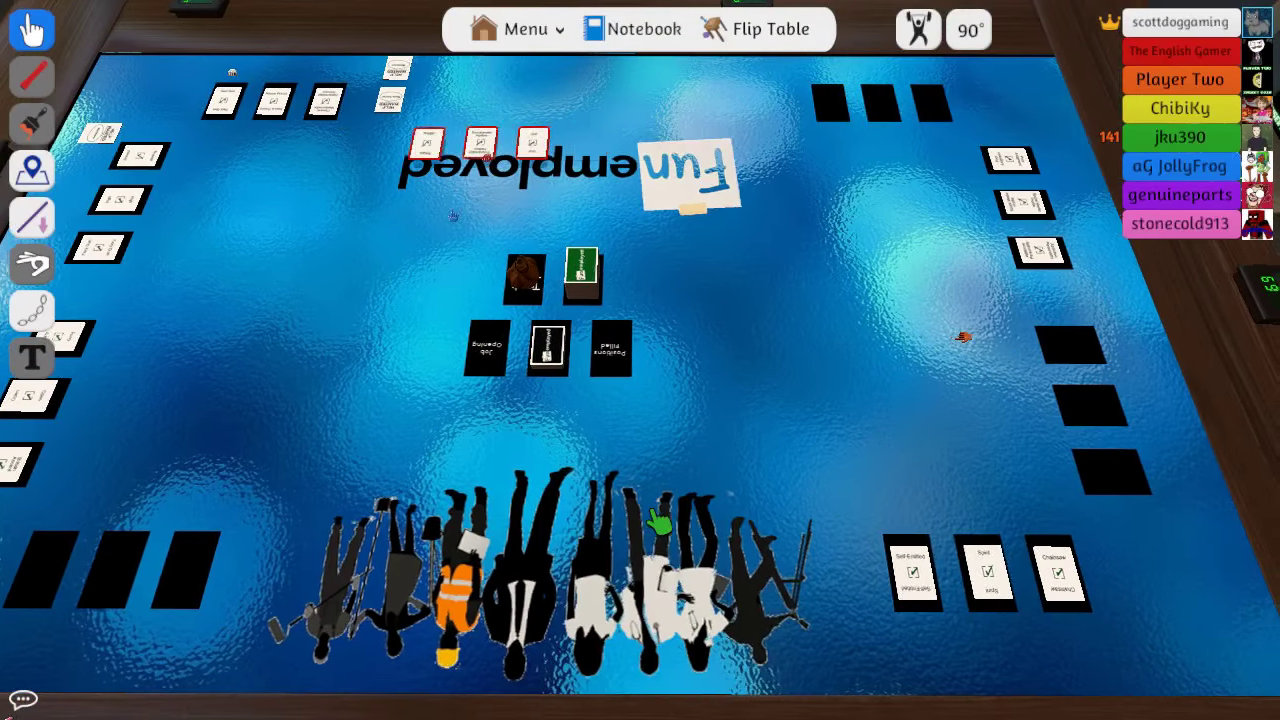
scroll(660, 523, "up", 3)
scroll(660, 523, "up", 3)
scroll(700, 400, "up", 3)
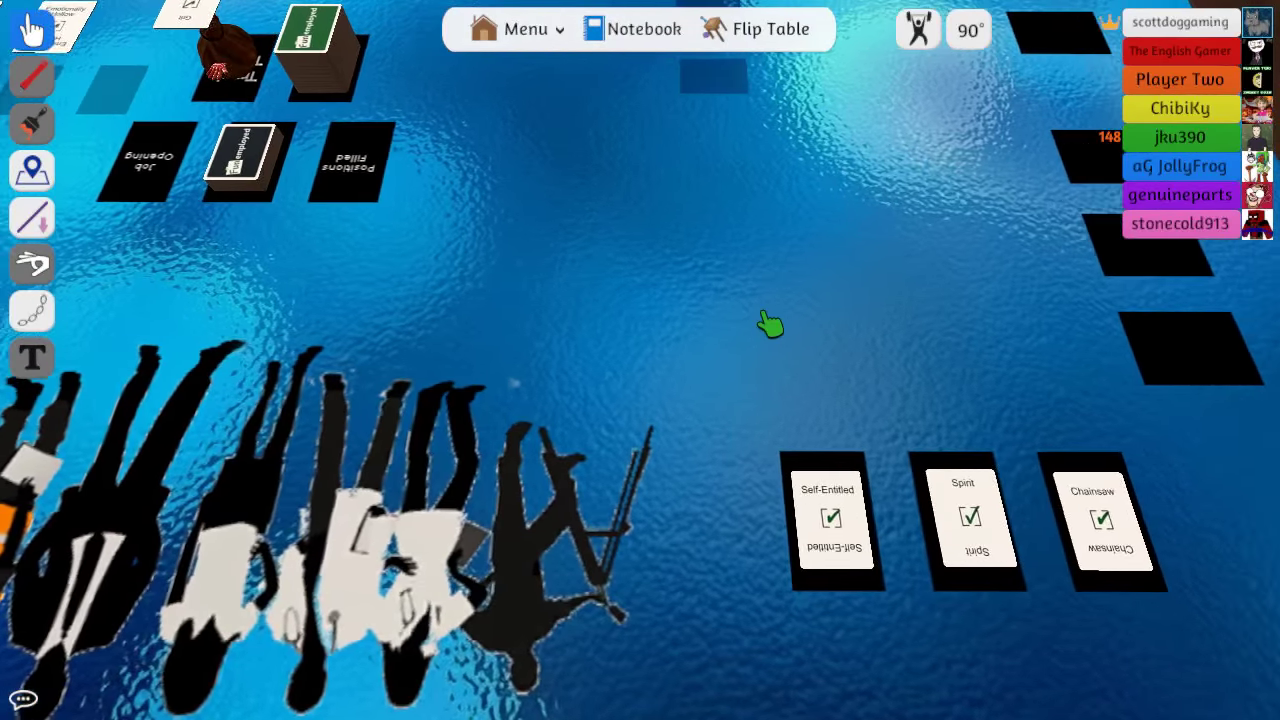
scroll(770, 325, "up", 2)
scroll(770, 325, "down", 3)
Box-select Self-Entitled, Spirit and Chainsaw, then view the seven-card hand
left_click_drag(795, 370, 440, 568)
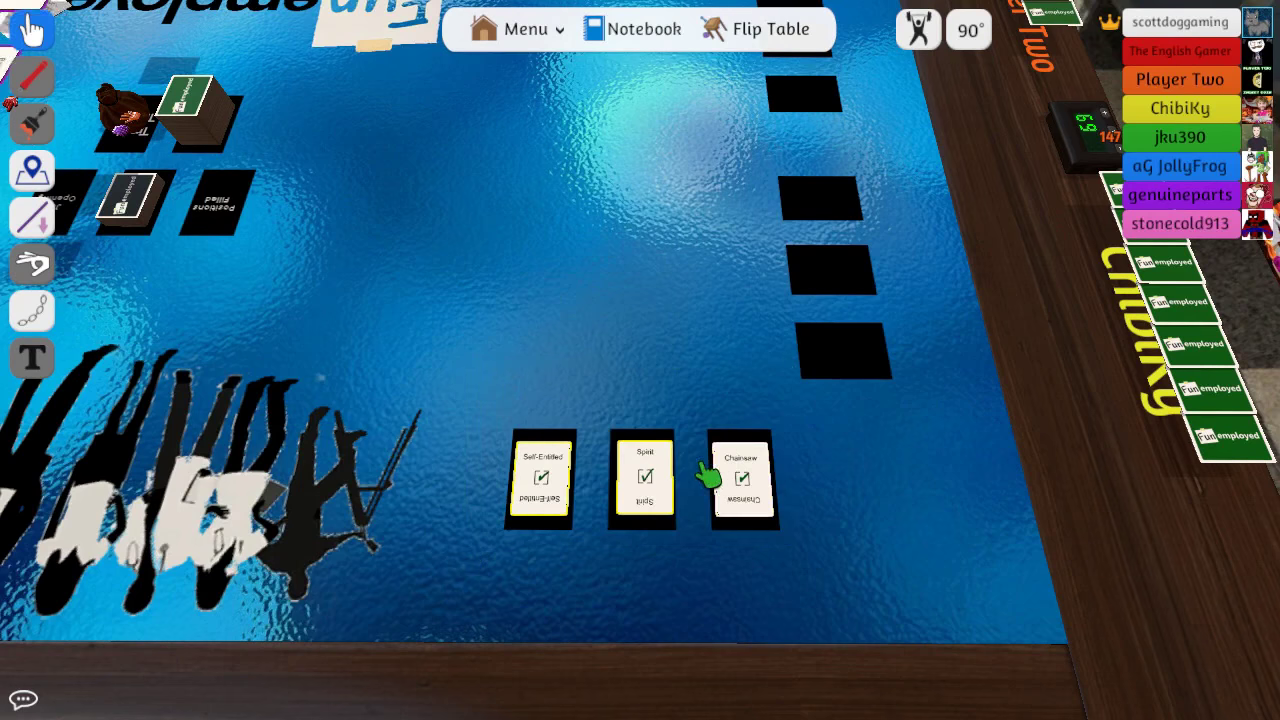
key("space")
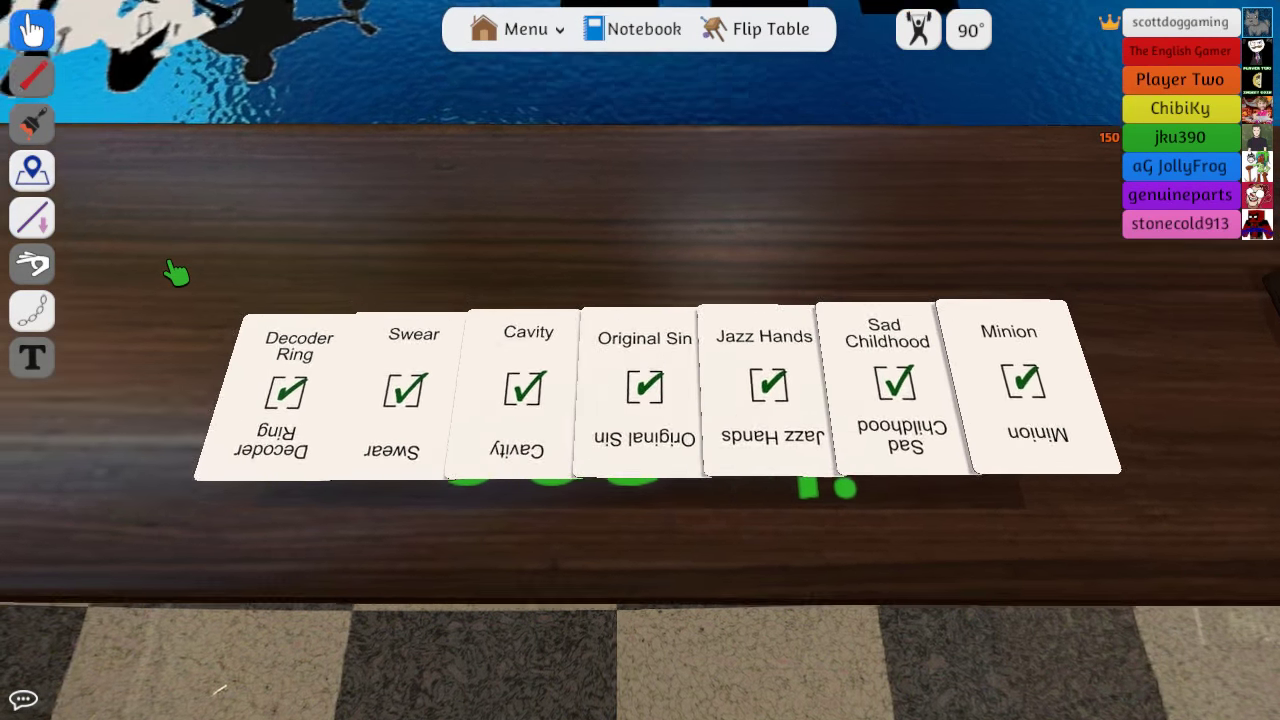
key("w")
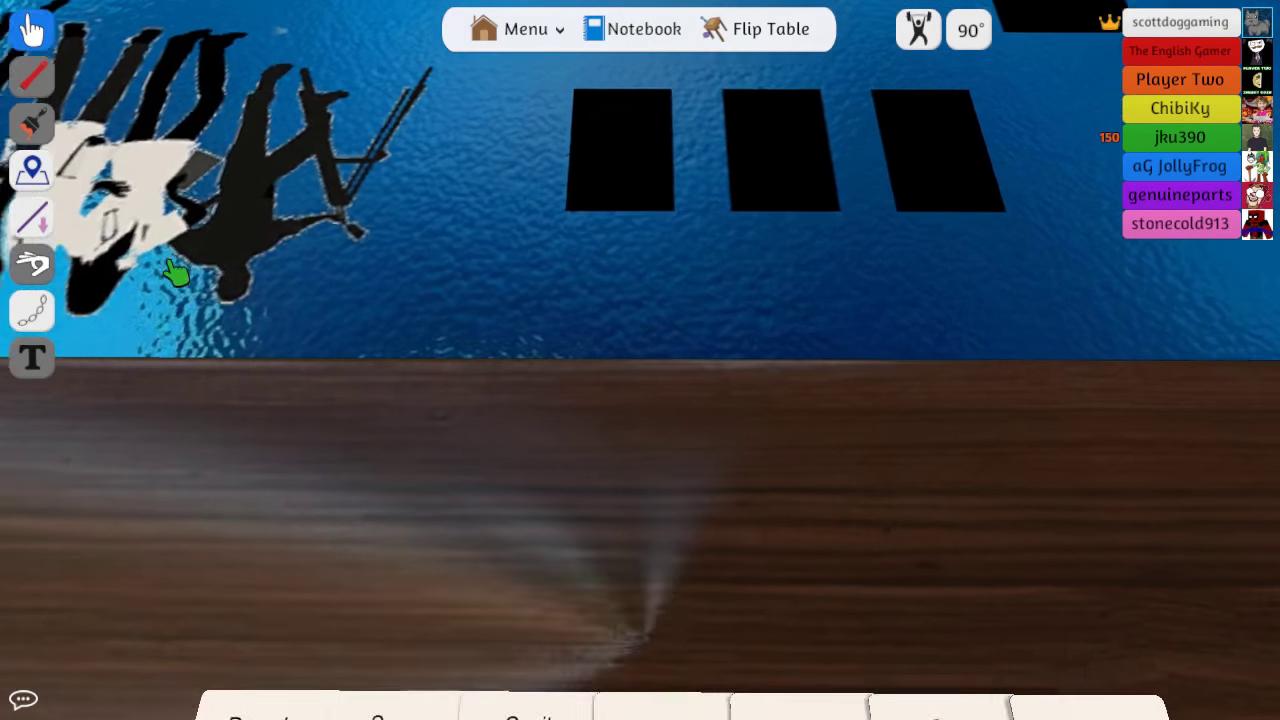
key("s")
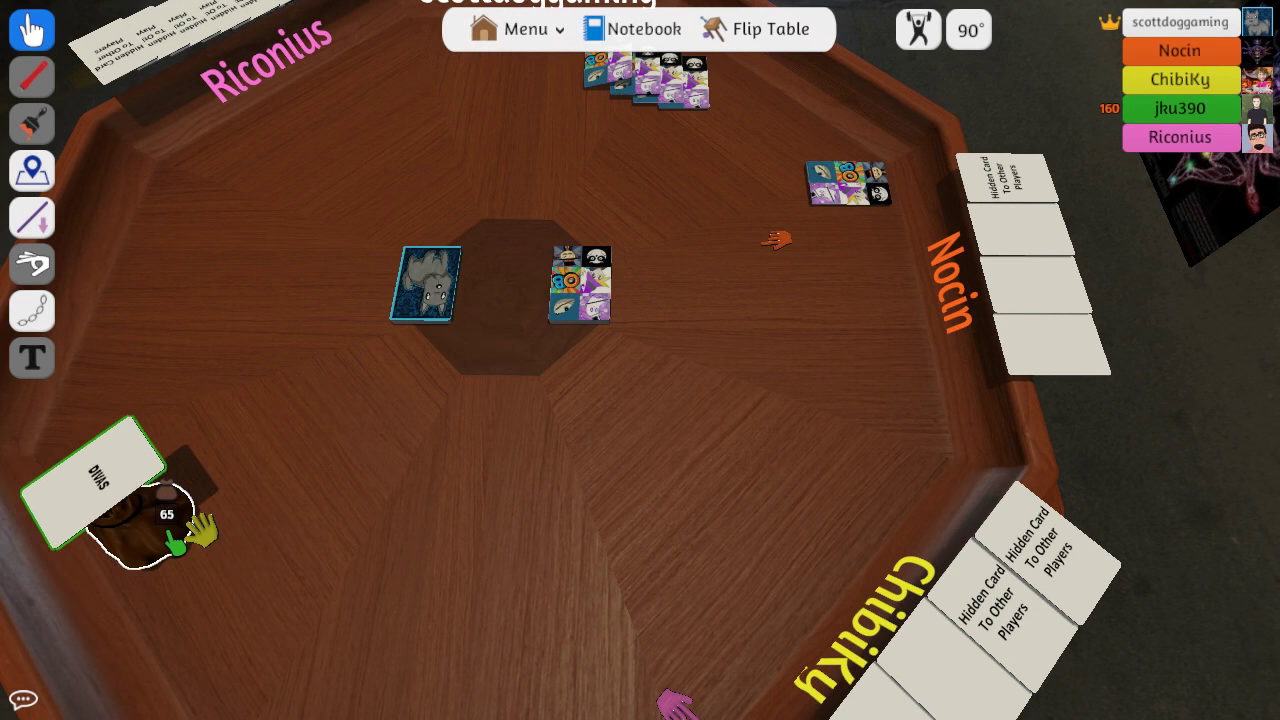
scroll(640, 400, "down", 3)
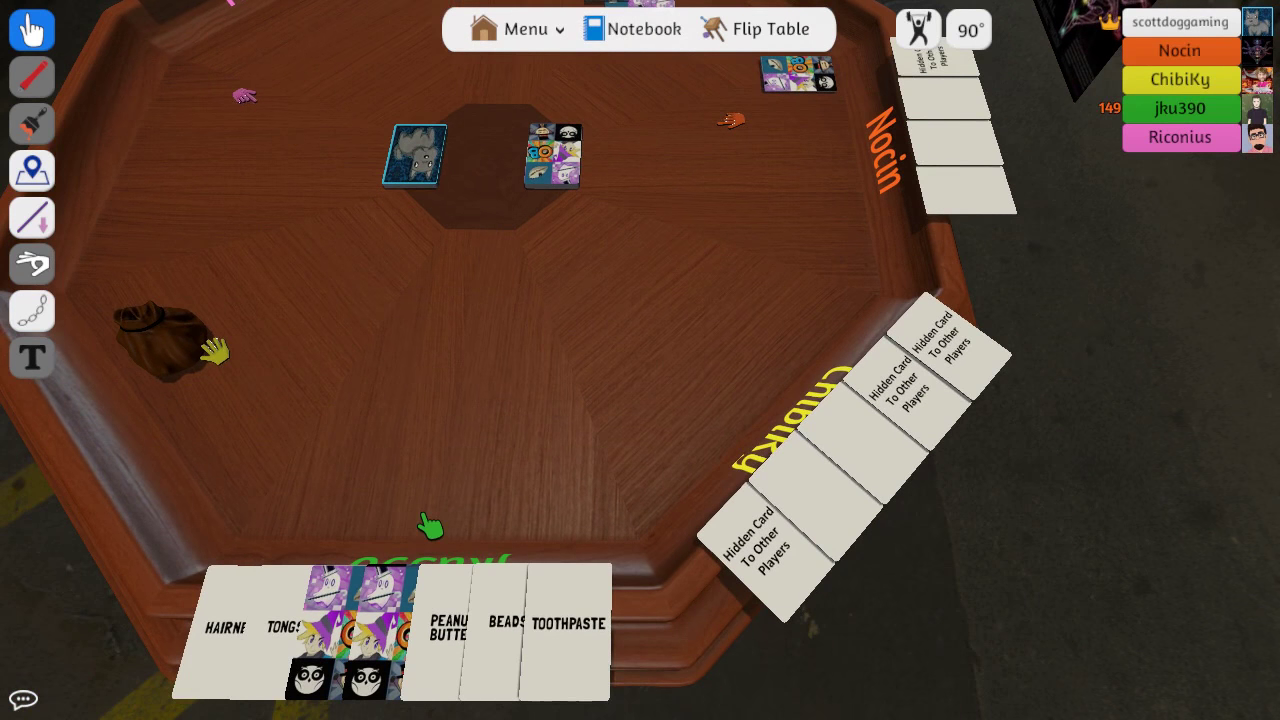
Rotate and pan around the table to watch Peanut Butter, Coffee, Lead Pencils and Lawyers
key("e")
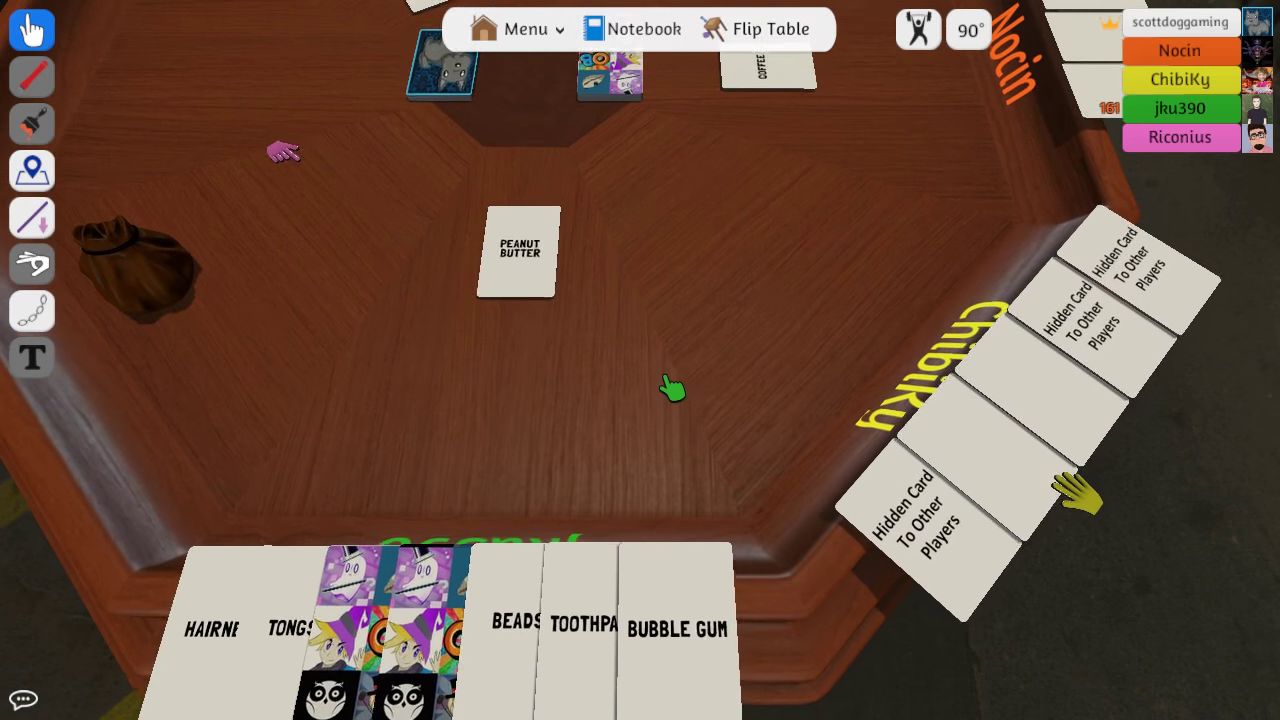
scroll(672, 390, "up", 5)
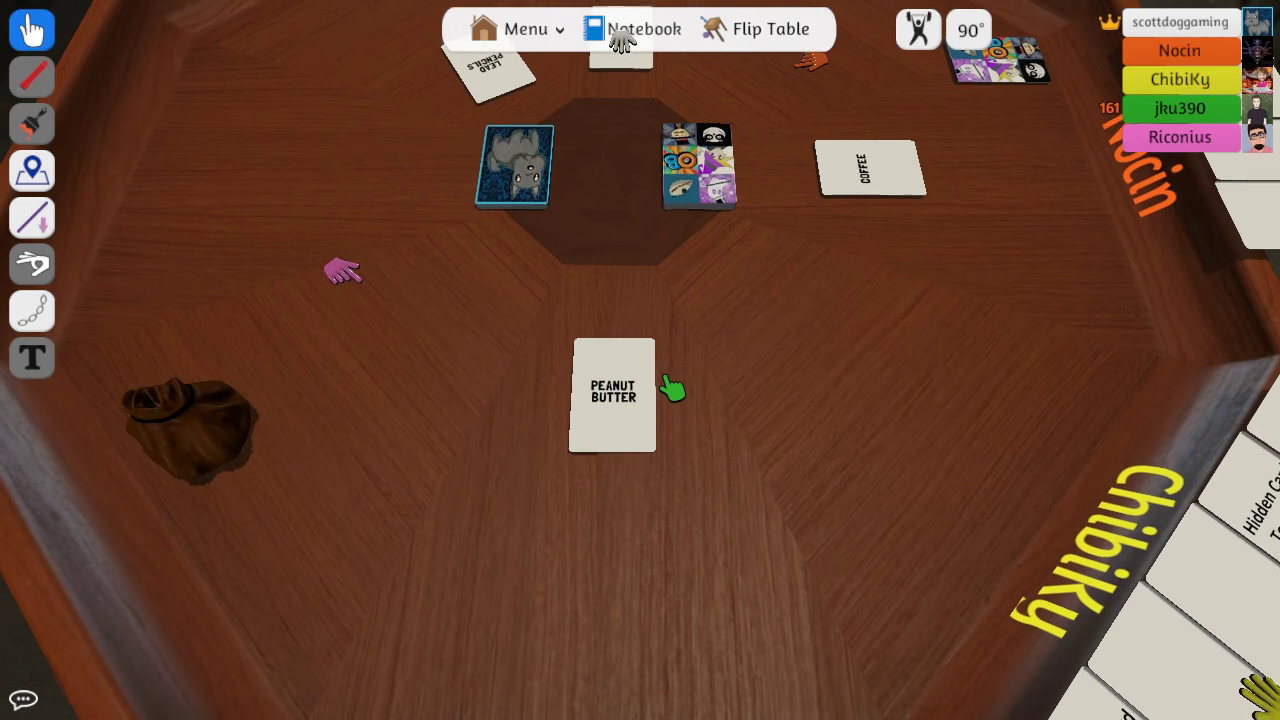
key("w")
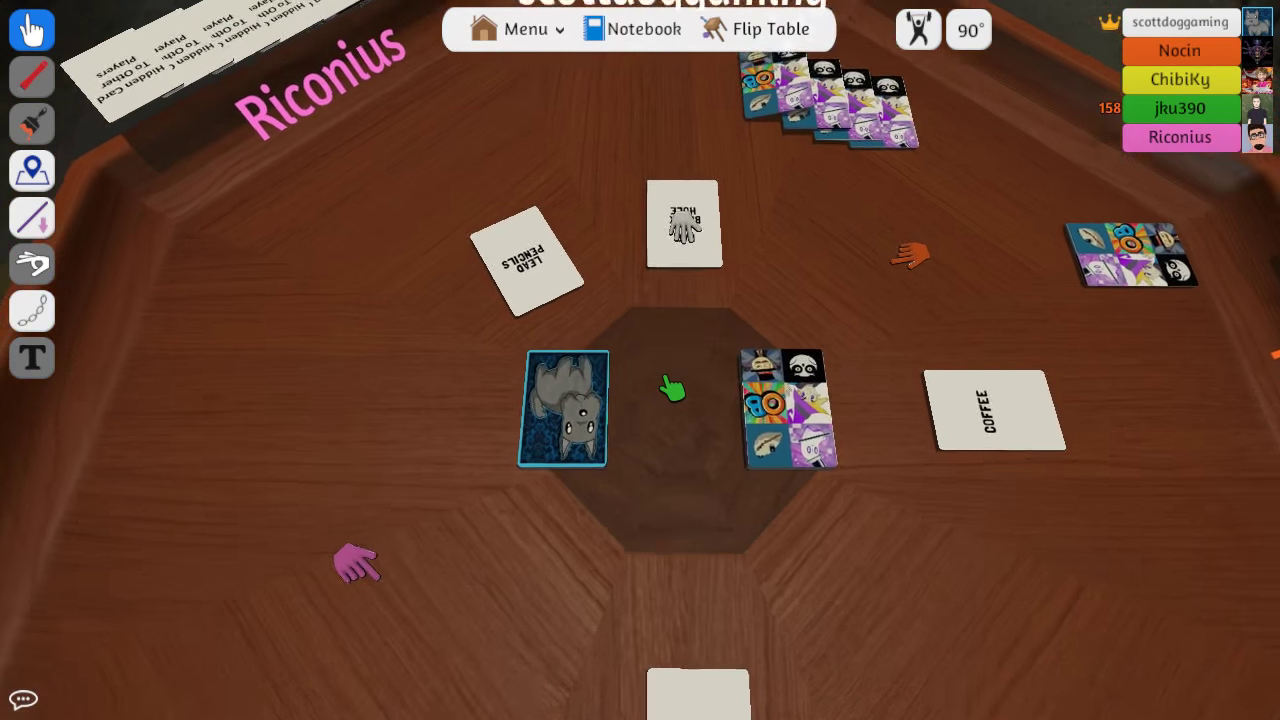
key("w")
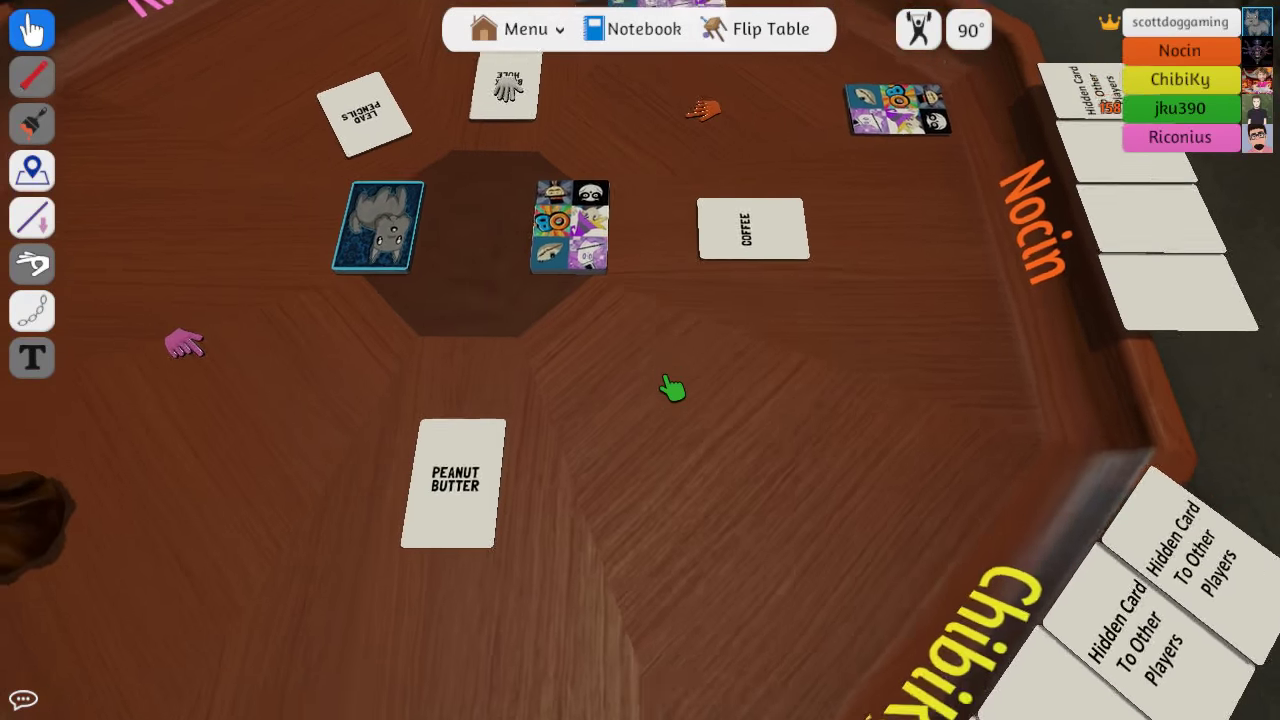
key("e")
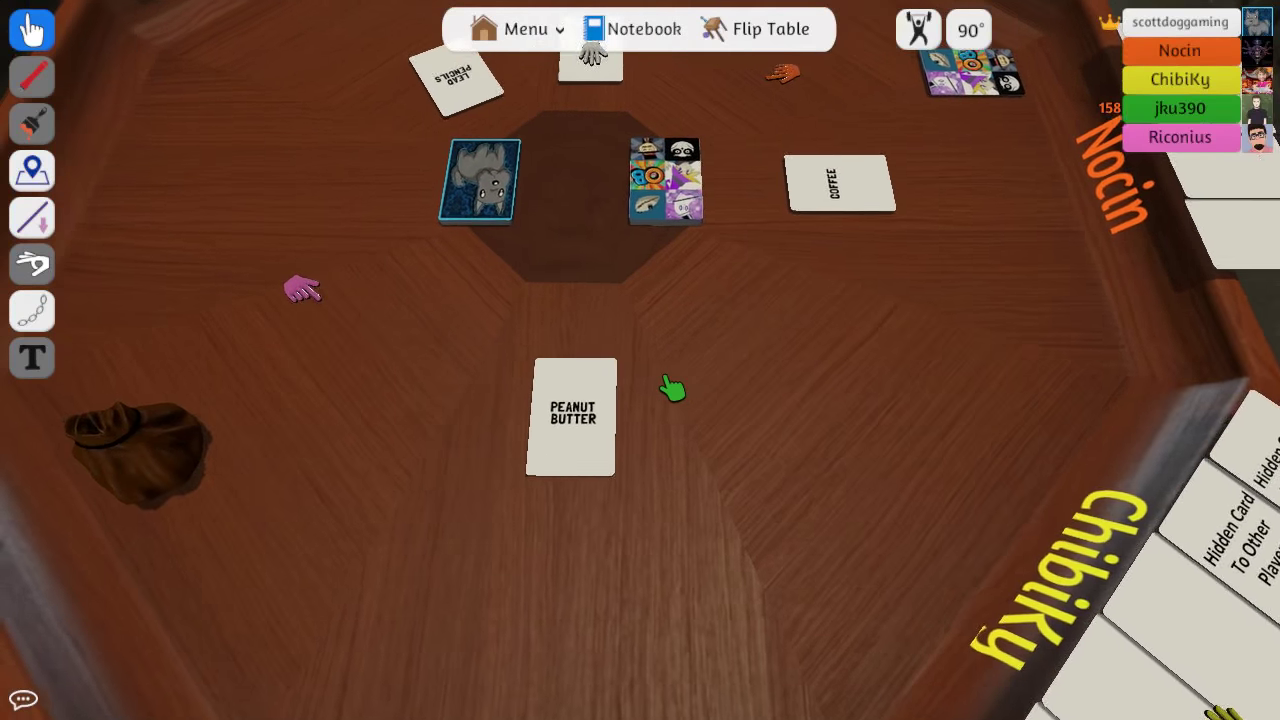
key("d")
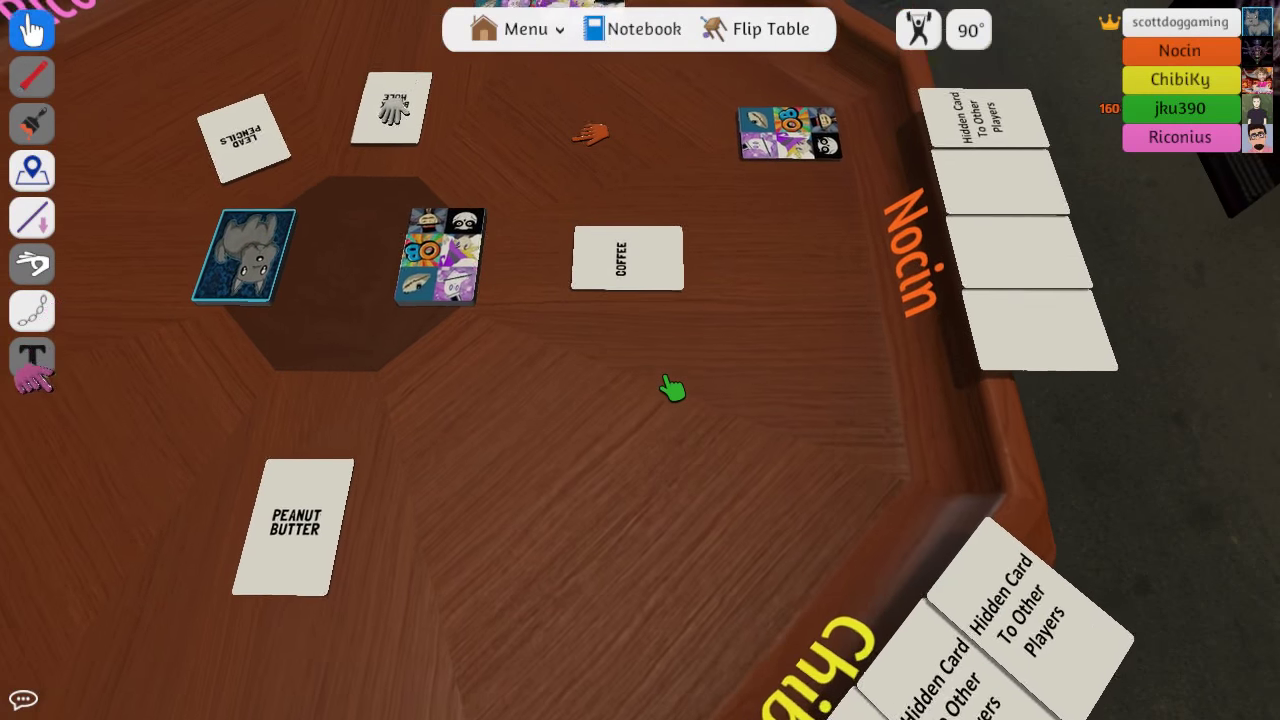
key("e")
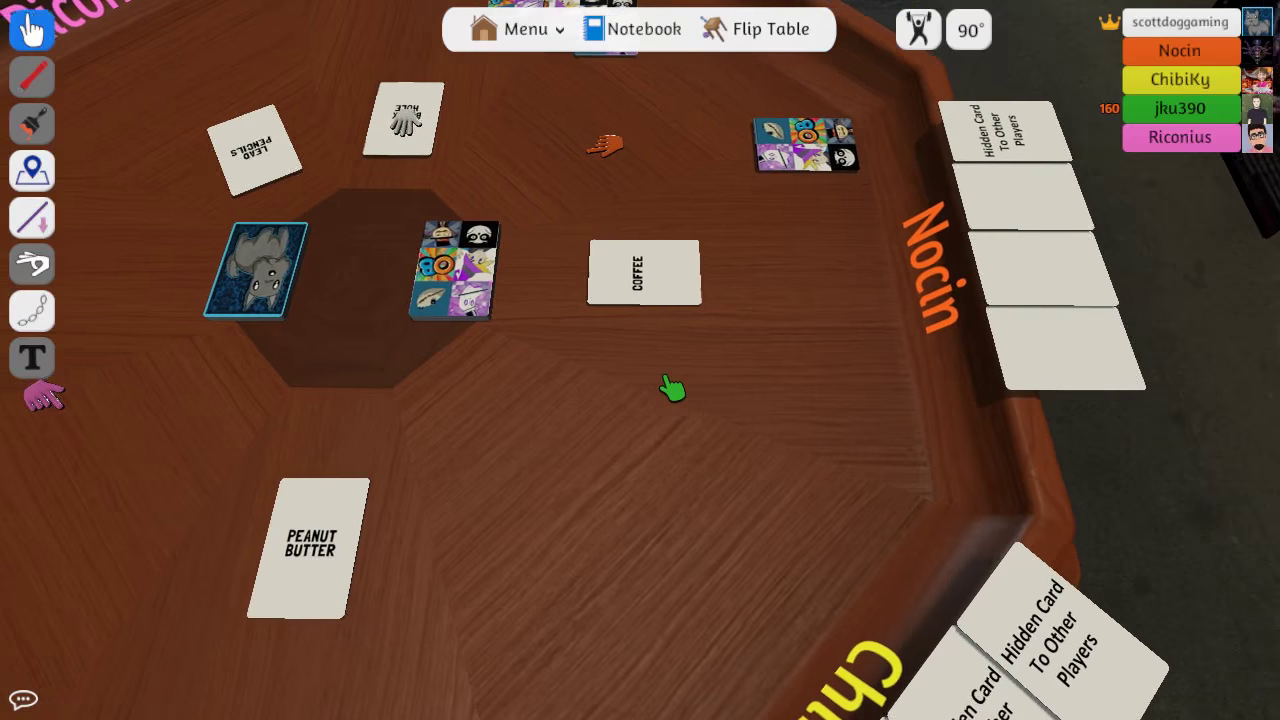
scroll(672, 389, "up", 3)
key("e")
key("w")
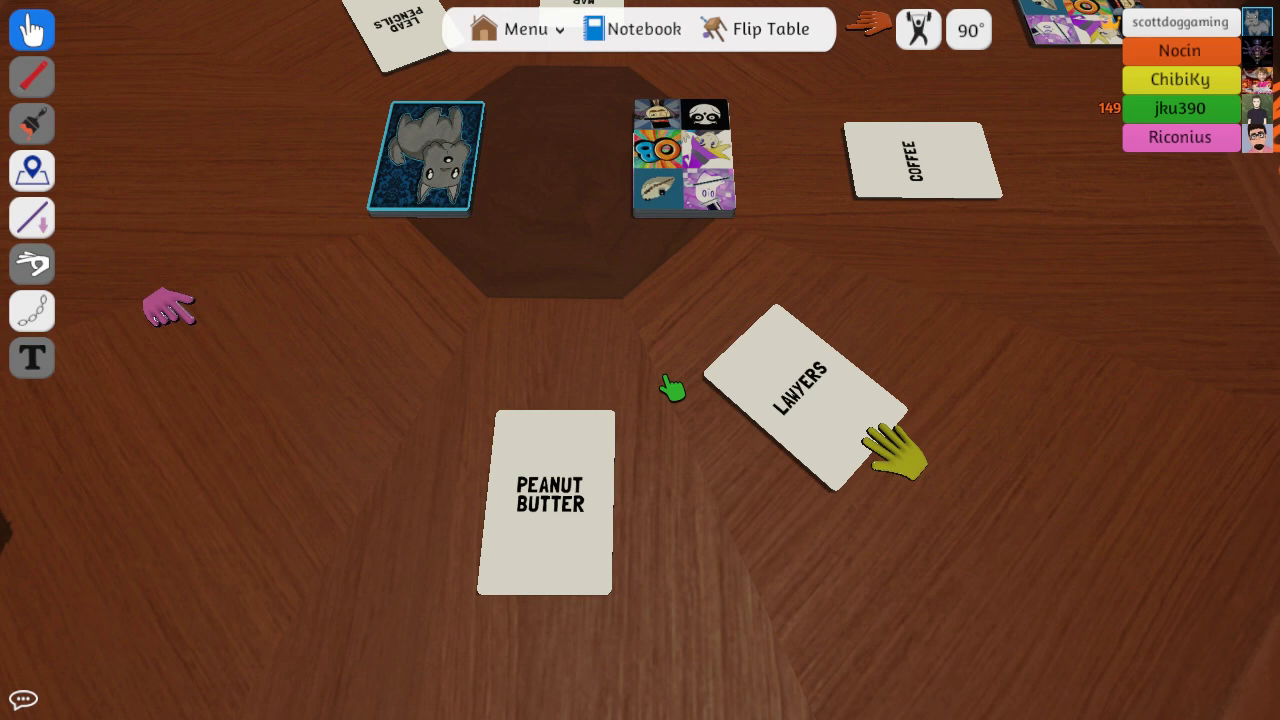
scroll(672, 389, "down", 5)
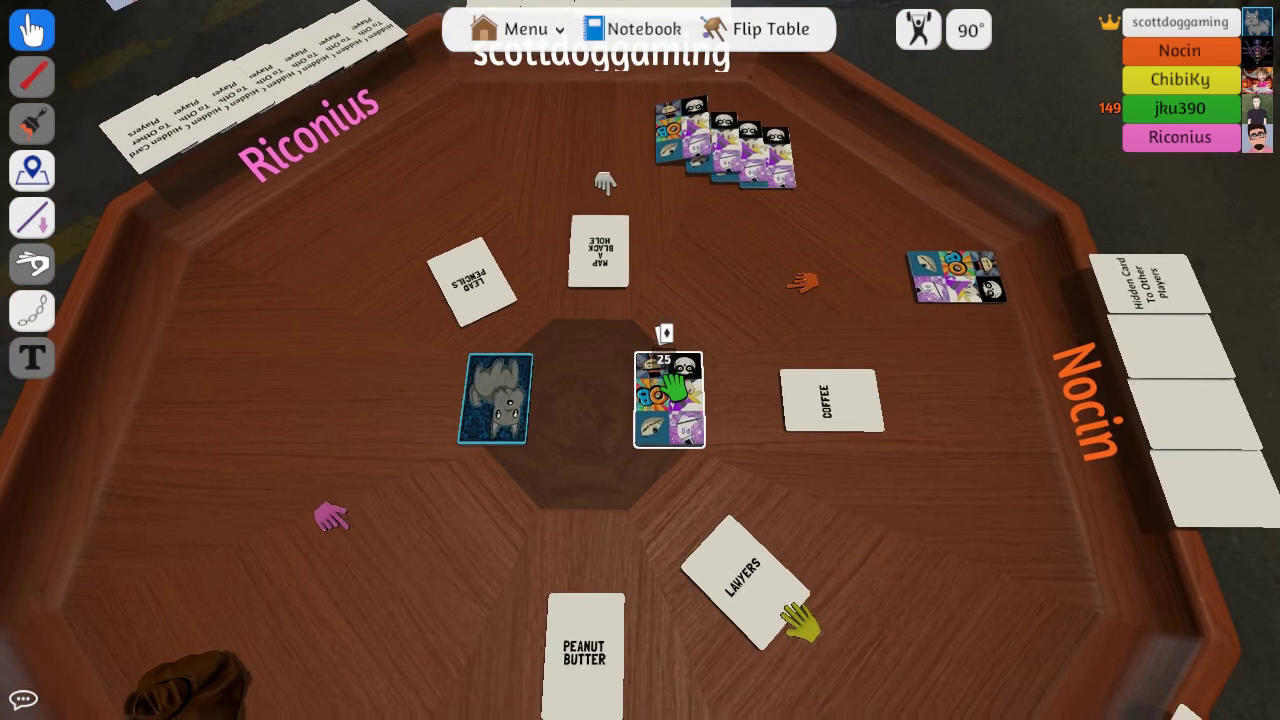
scroll(672, 389, "up", 2)
scroll(672, 389, "up", 3)
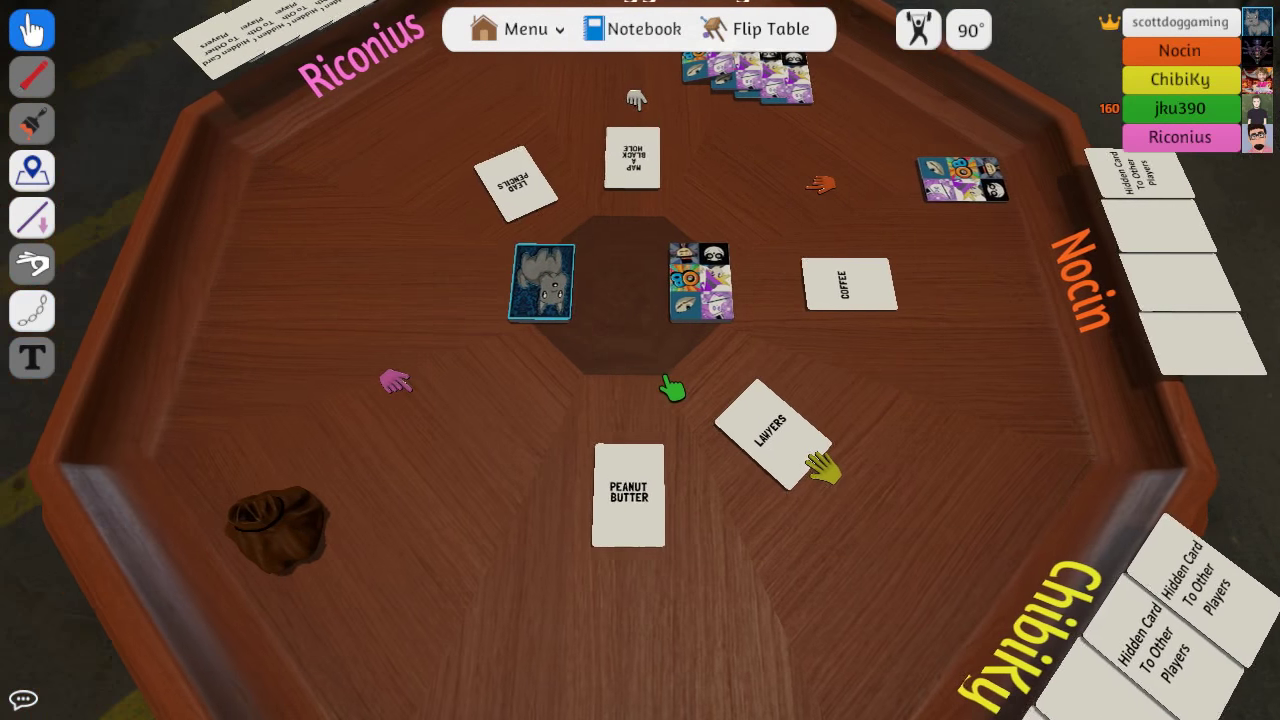
key("a")
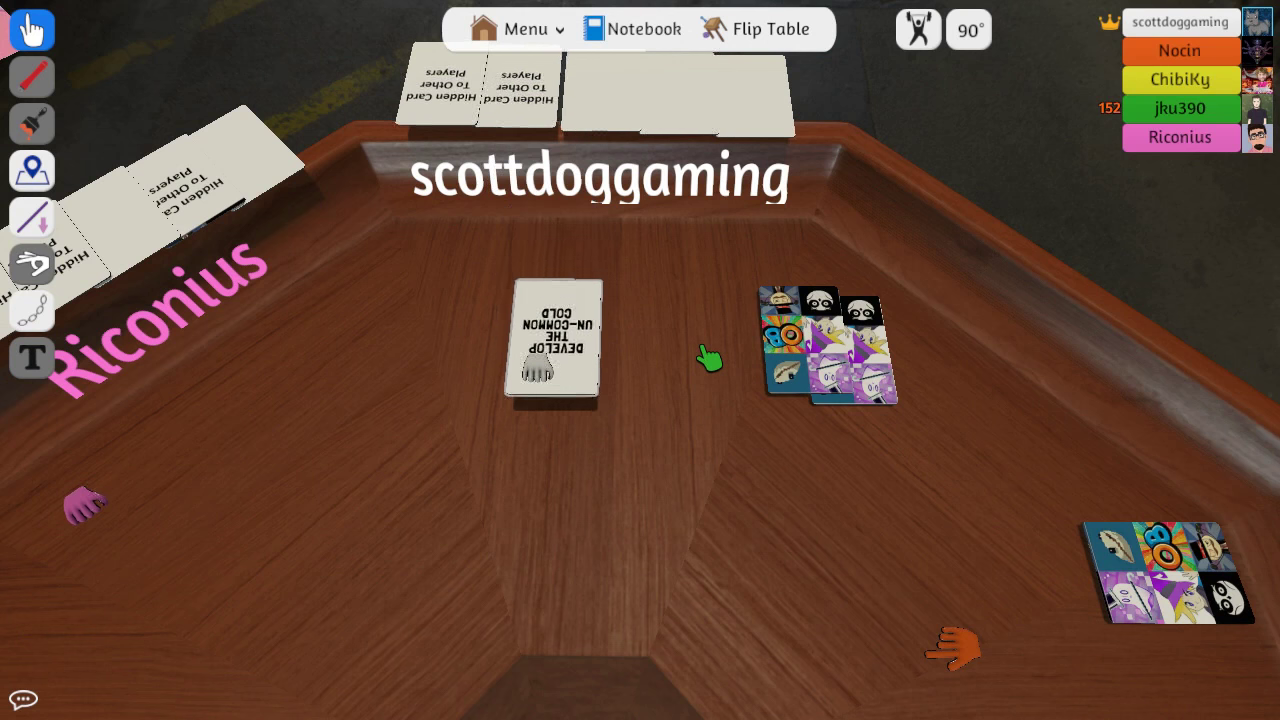
scroll(708, 358, "up", 3)
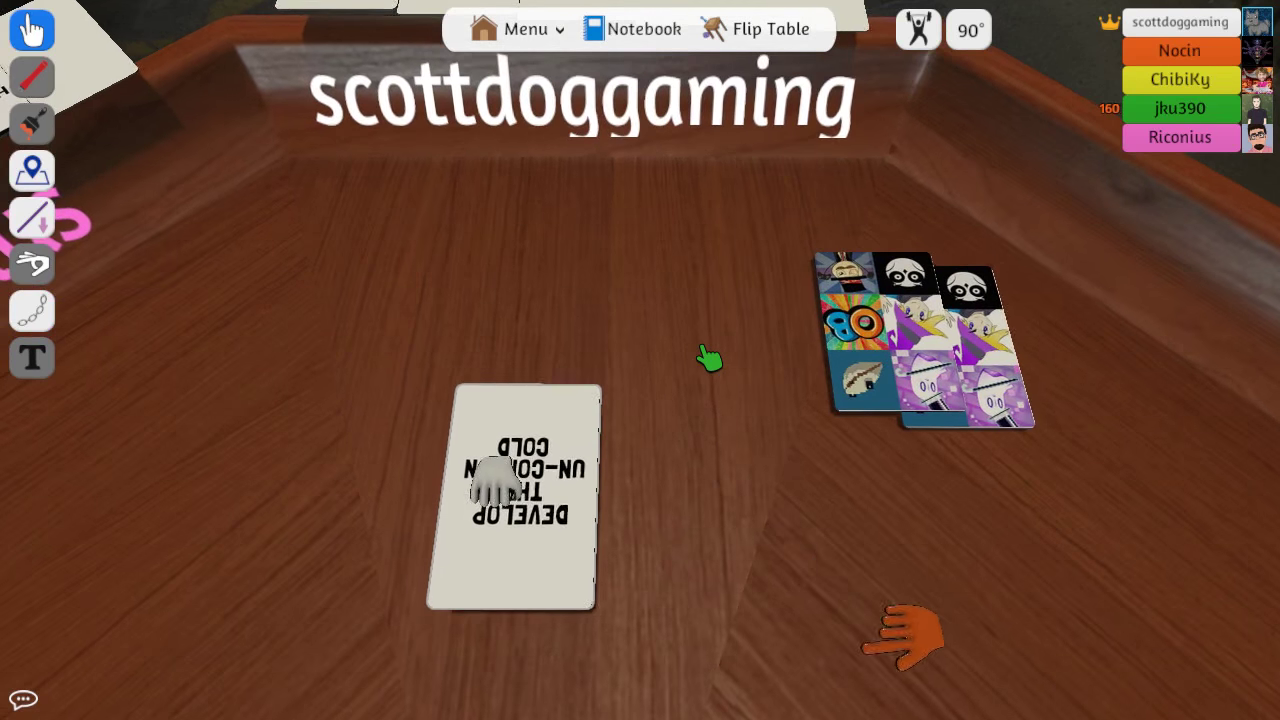
scroll(708, 358, "down", 5)
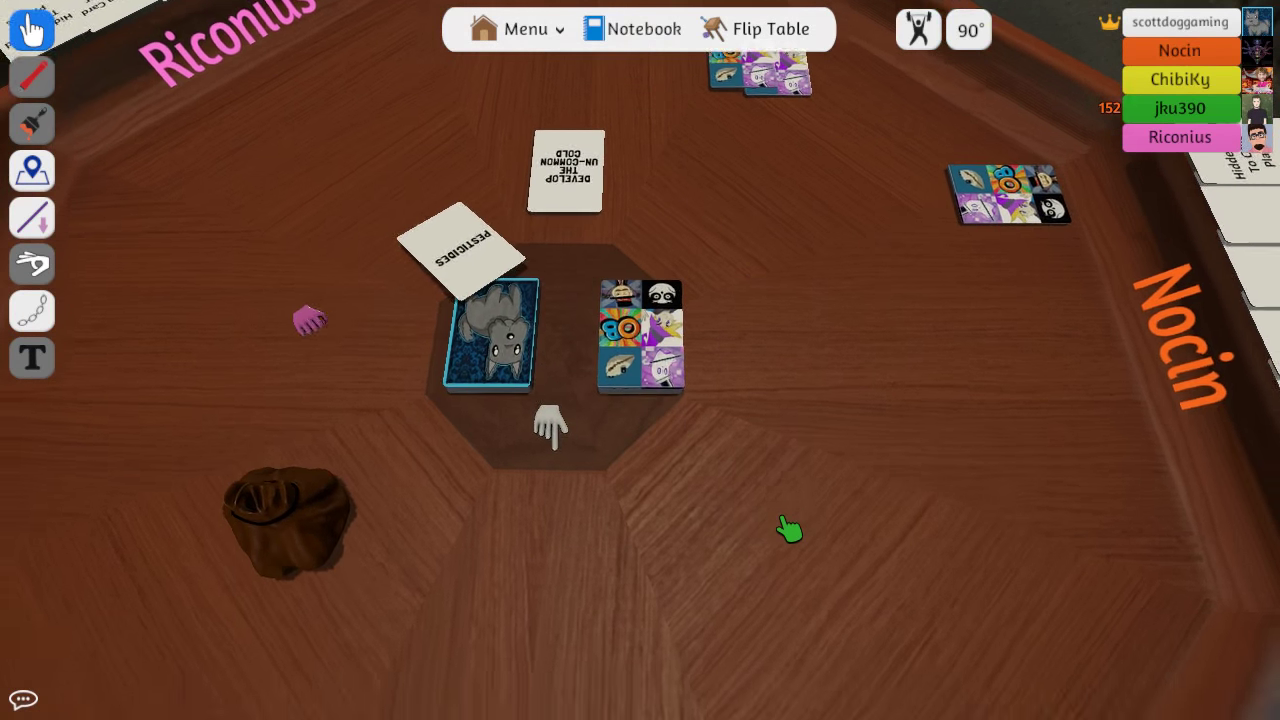
key("s")
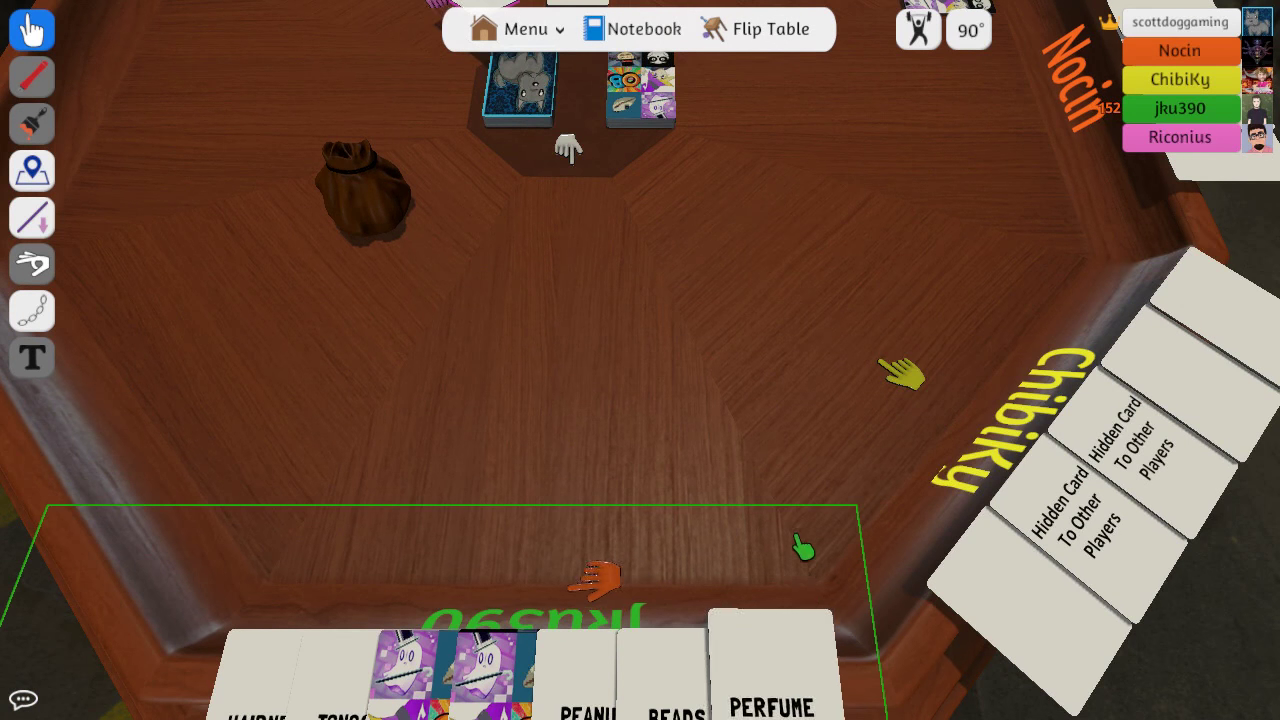
key("w")
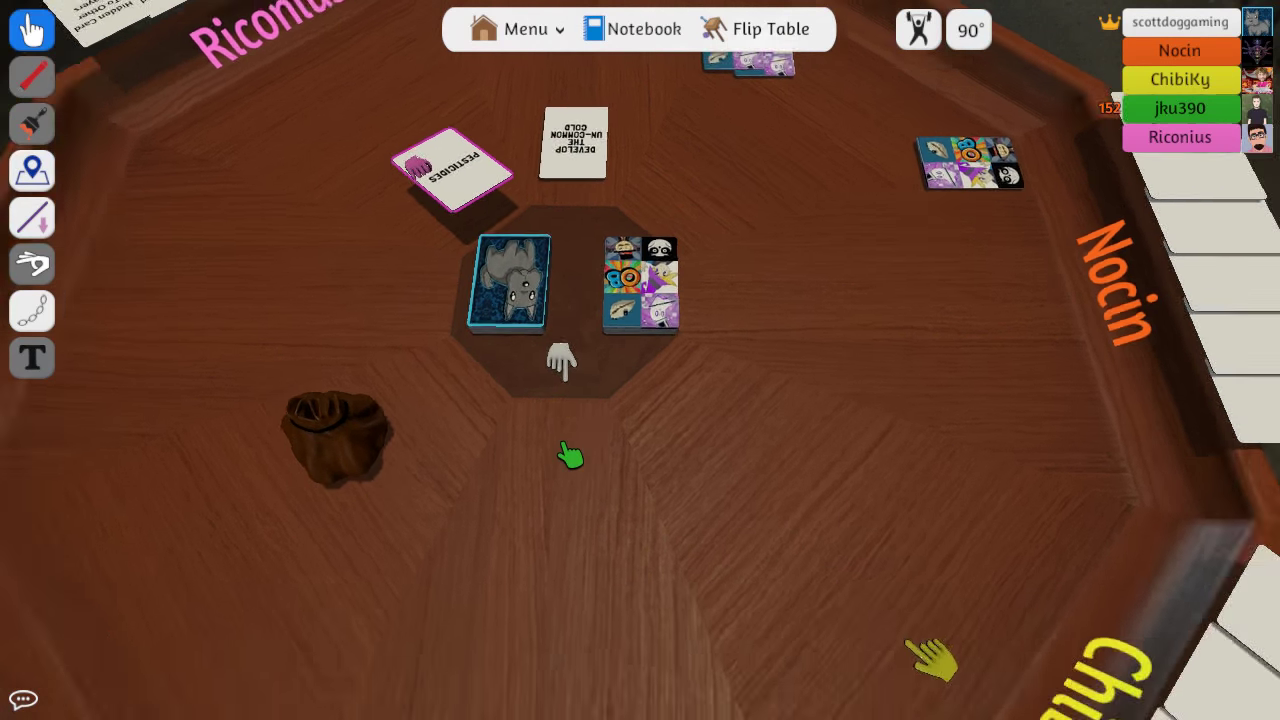
scroll(570, 455, "down", 5)
scroll(665, 510, "up", 5)
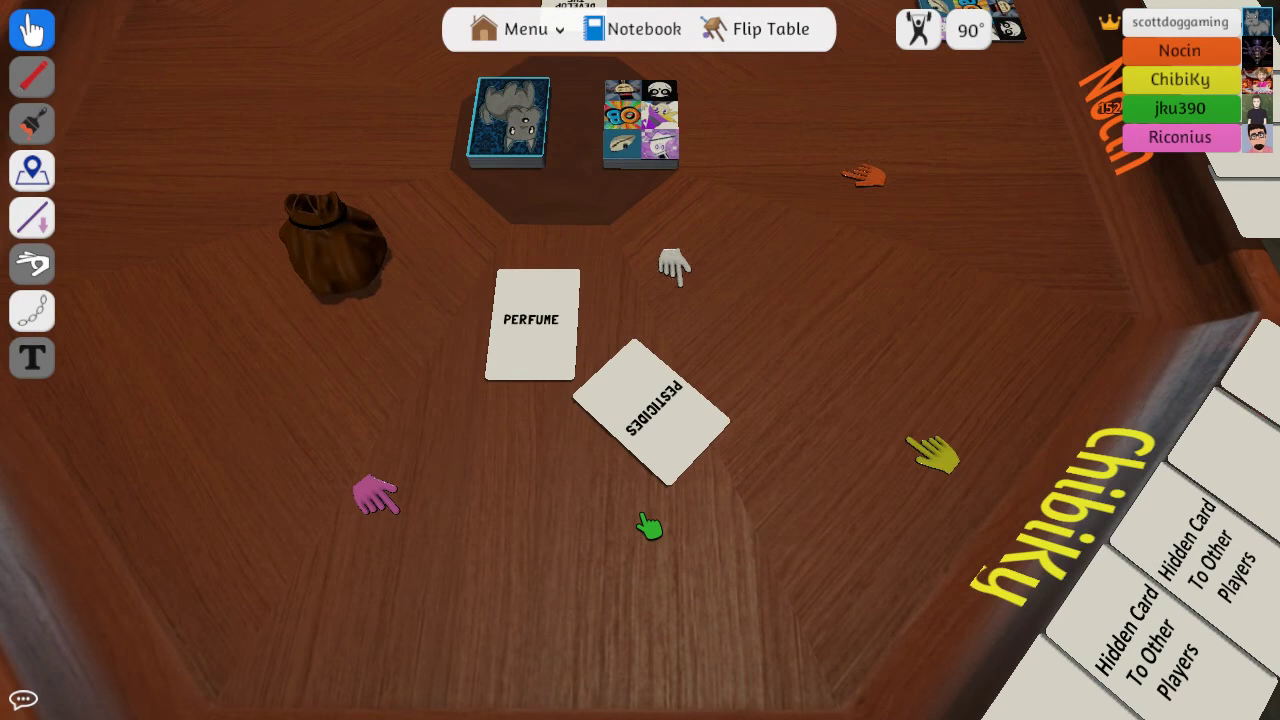
scroll(648, 527, "up", 4)
scroll(648, 527, "down", 5)
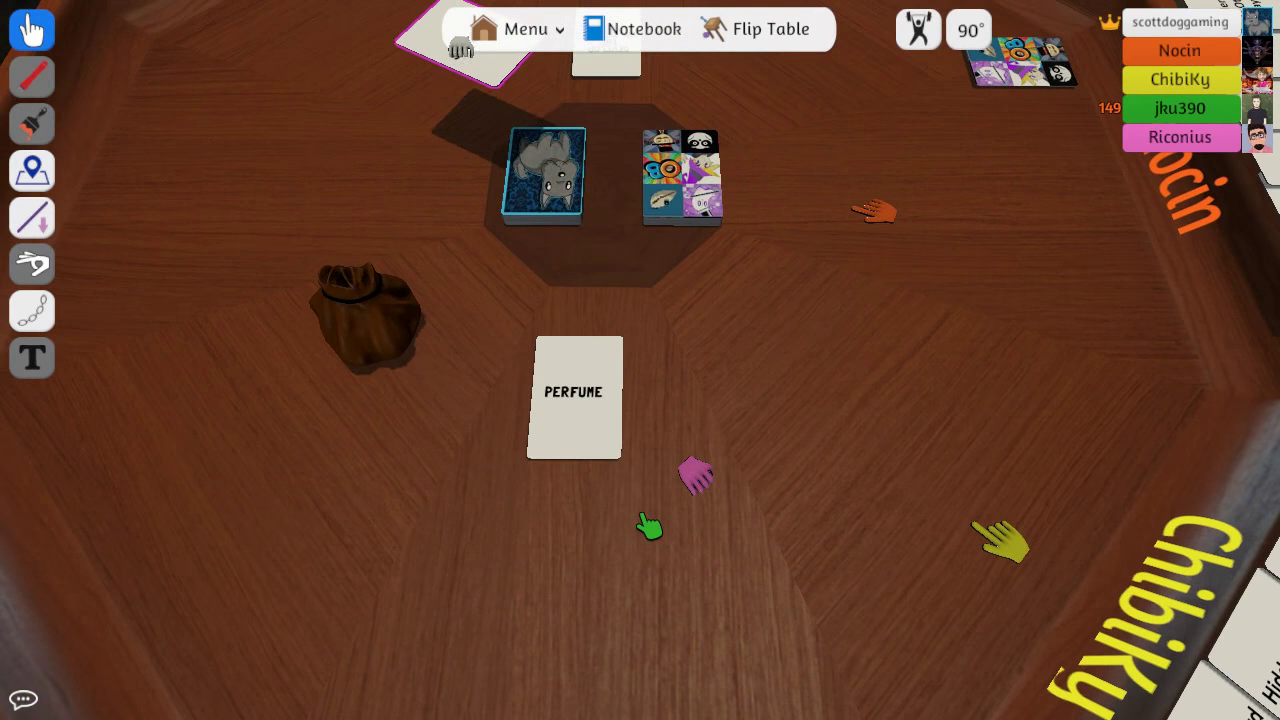
scroll(648, 527, "down", 5)
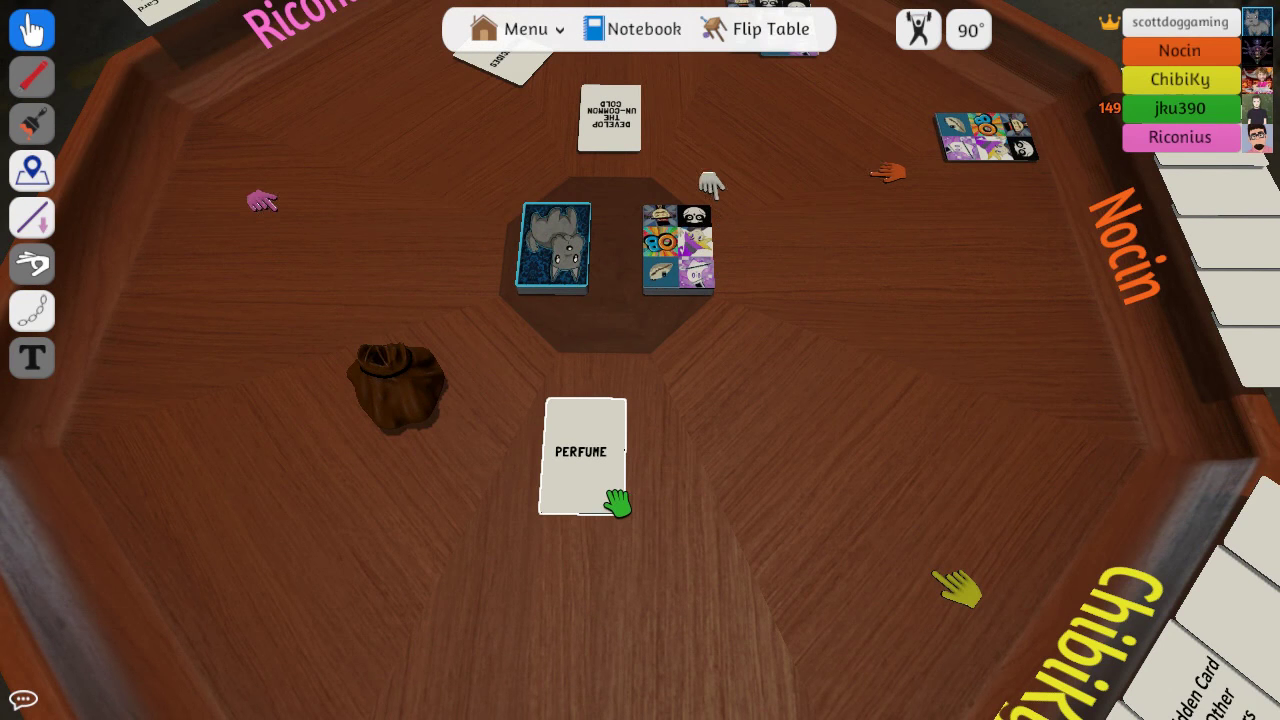
scroll(593, 427, "up", 5)
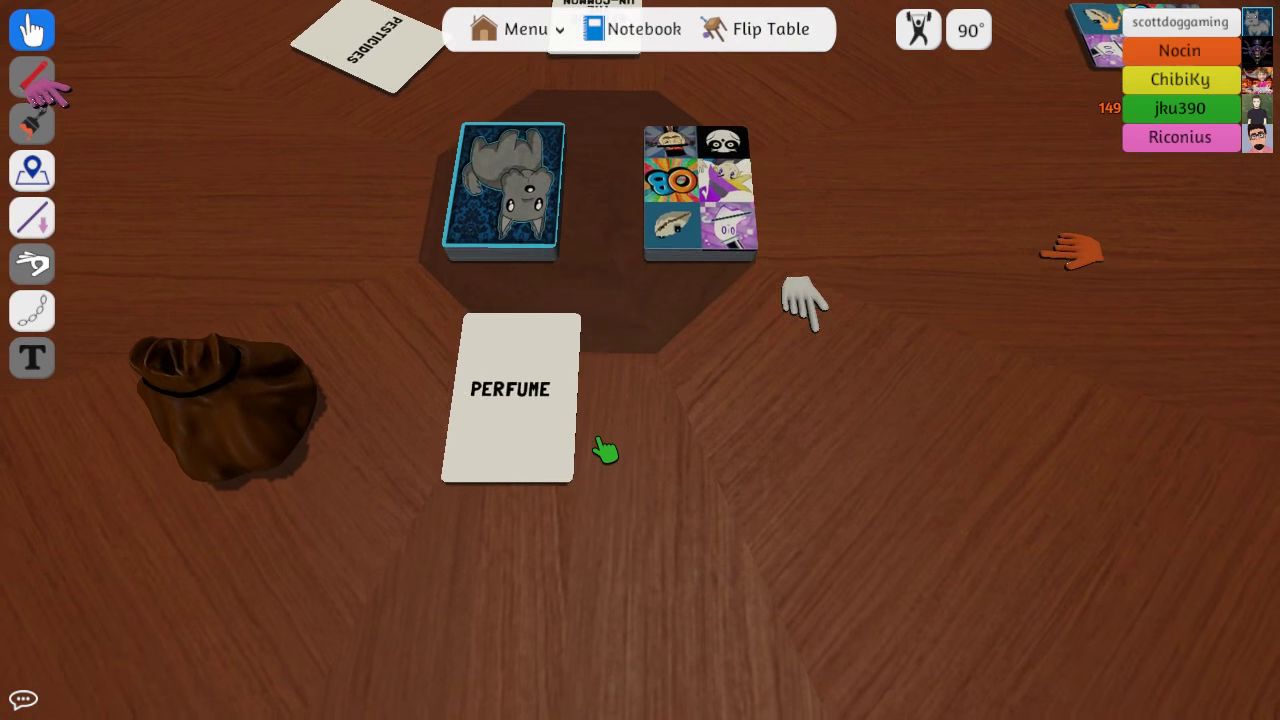
scroll(600, 440, "up", 4)
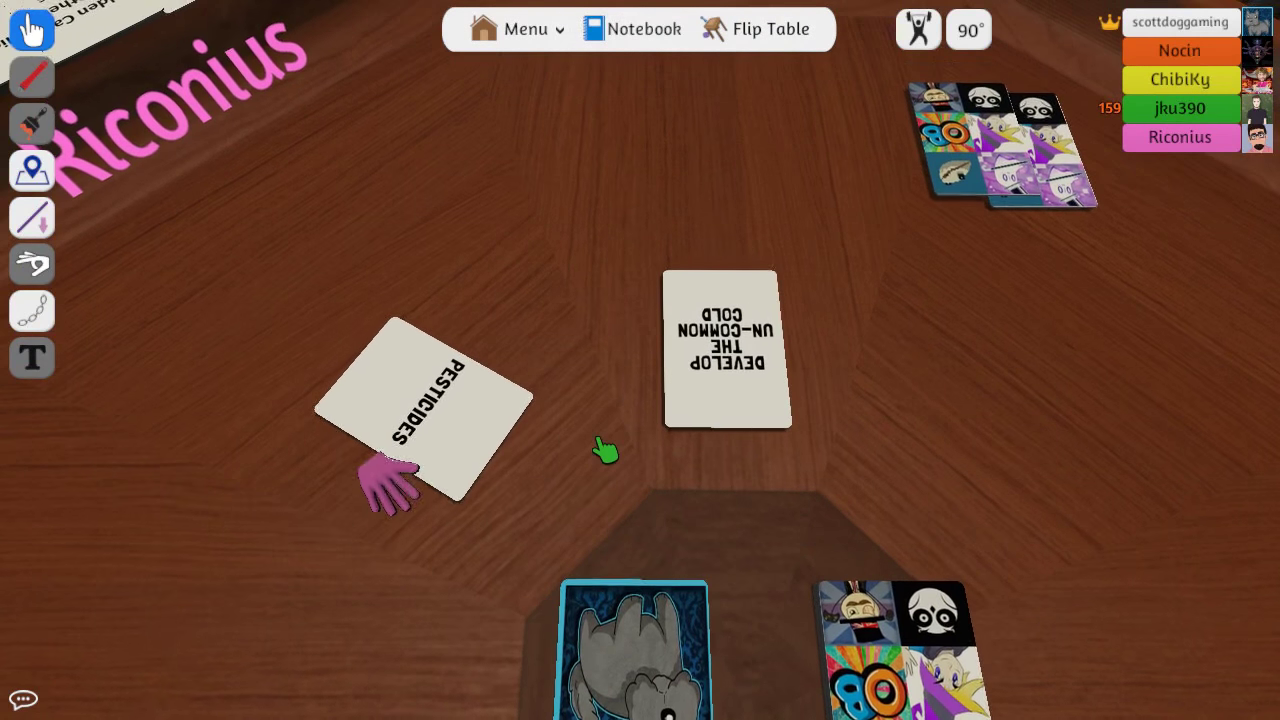
key("s")
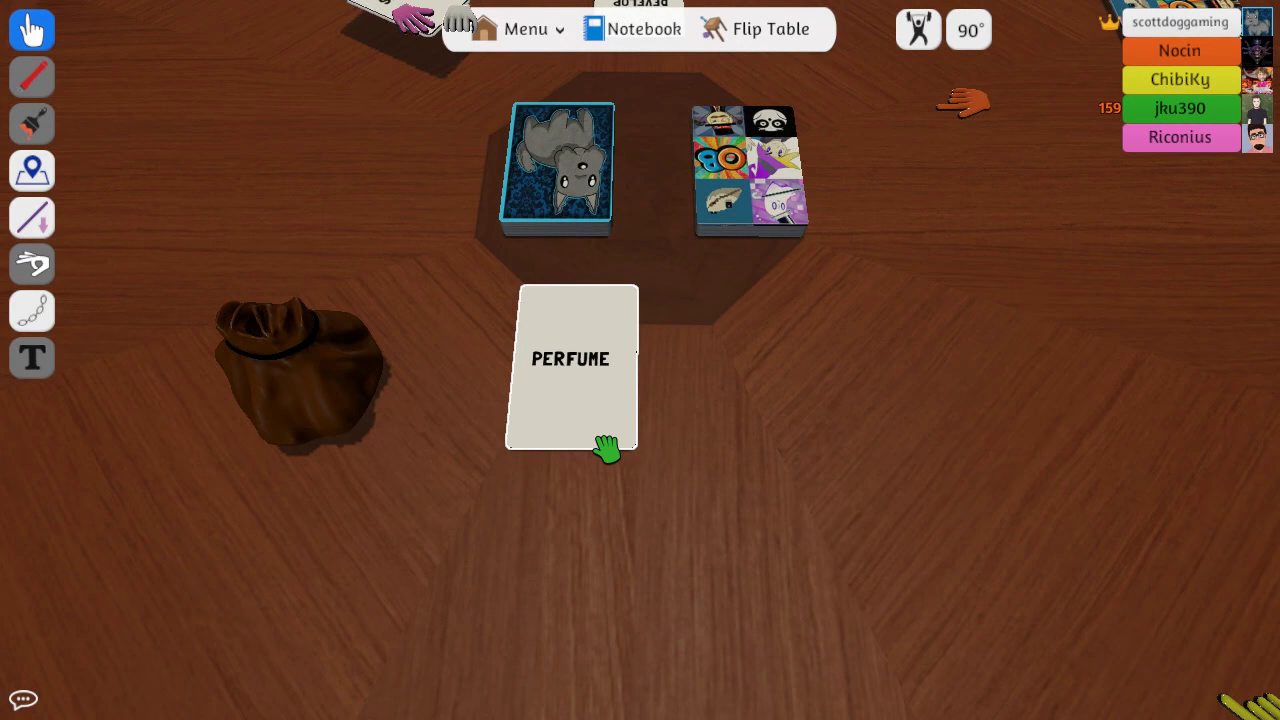
key("w")
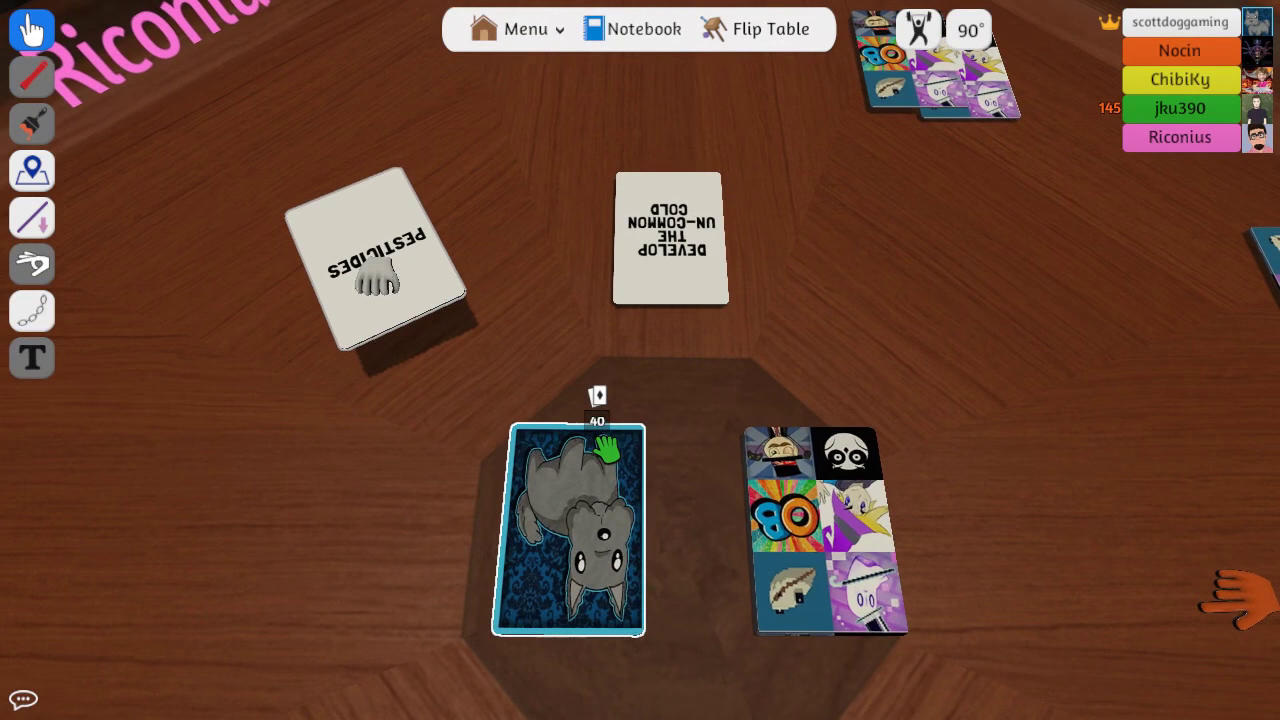
key("s")
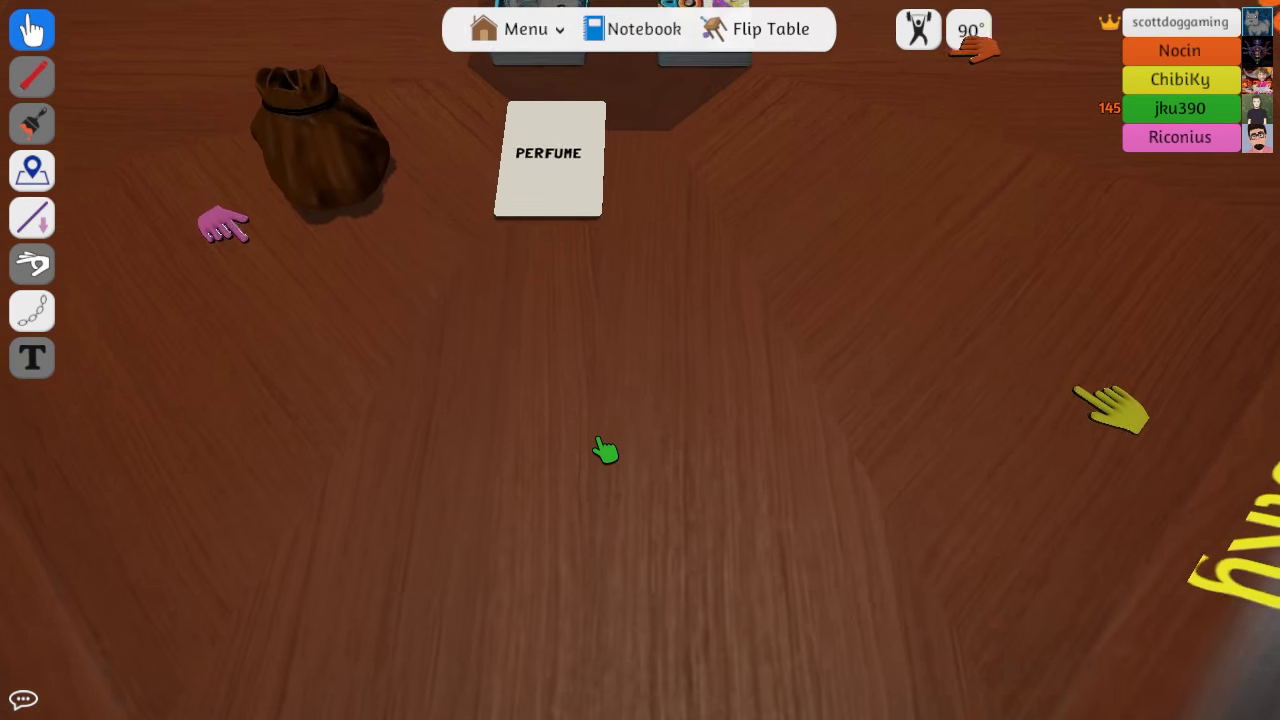
key("s")
key("w")
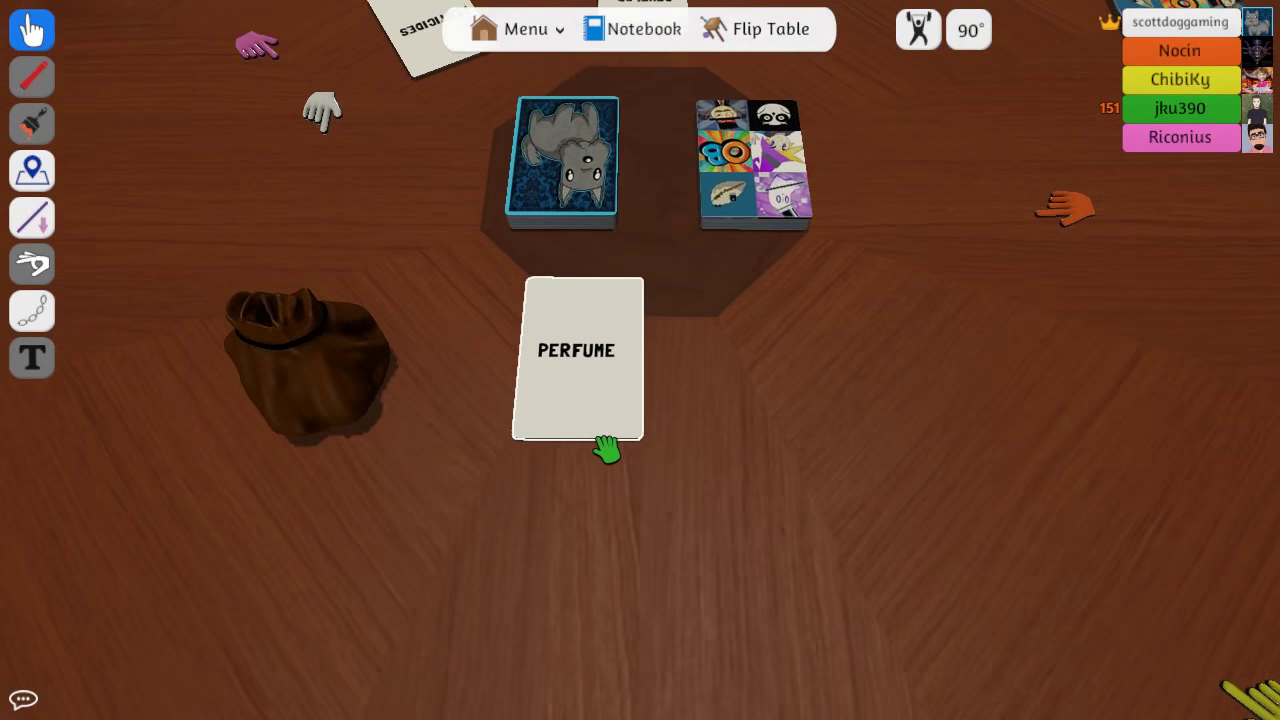
key("w")
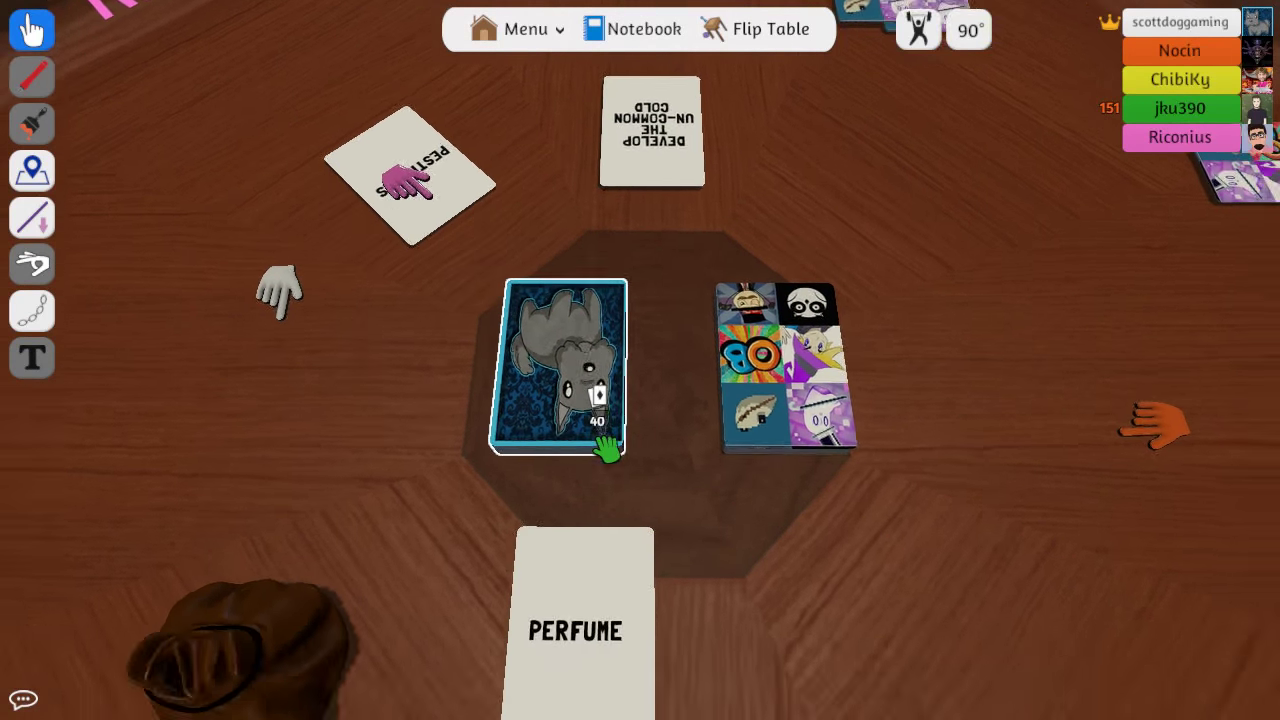
key("s")
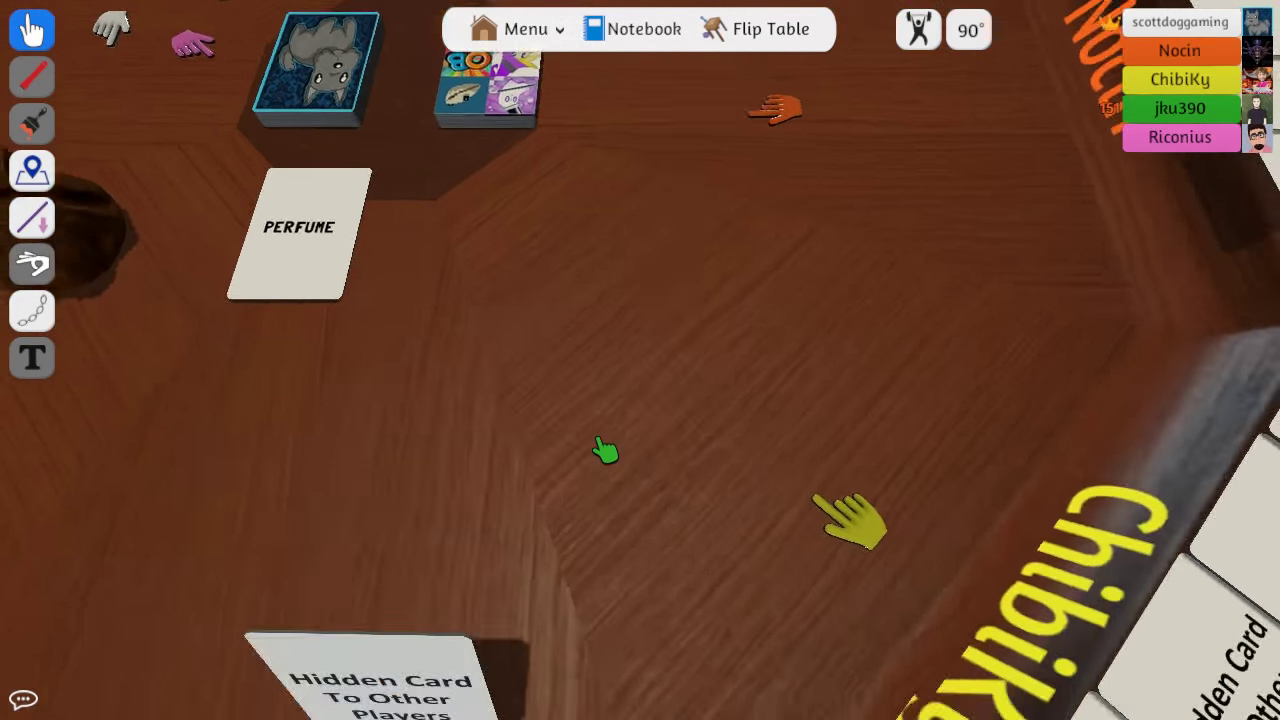
key("d")
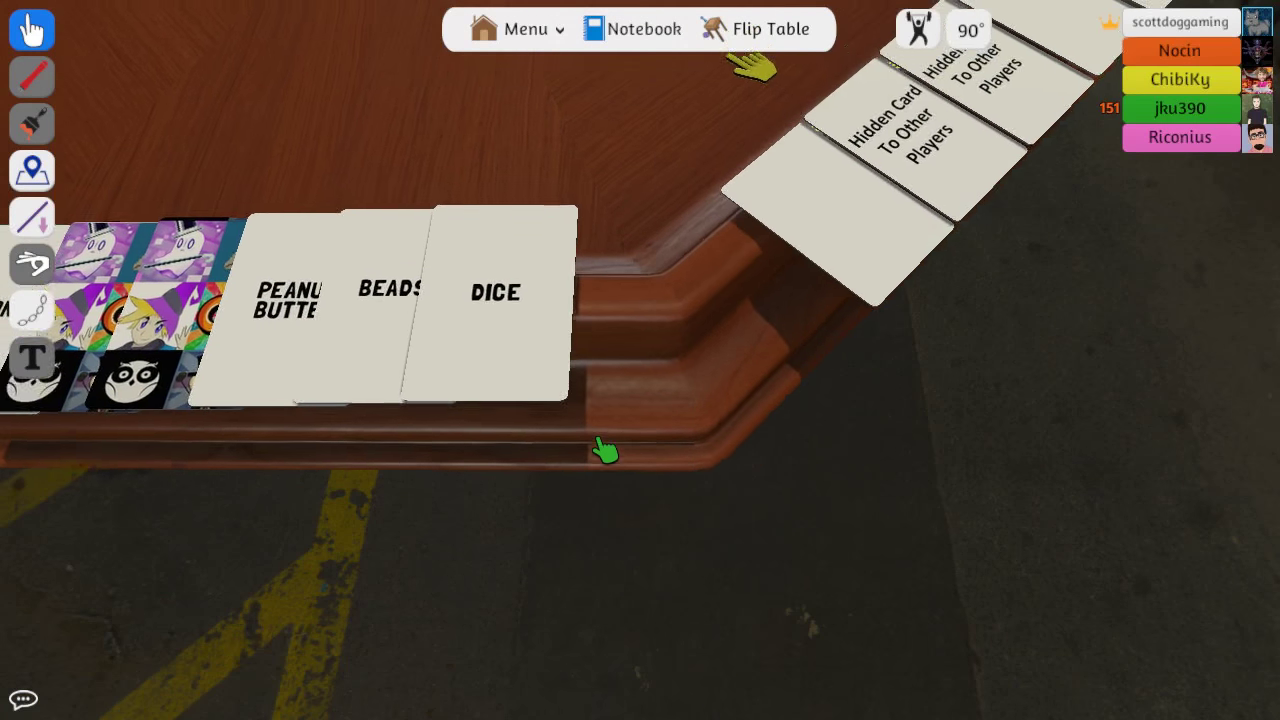
key("a")
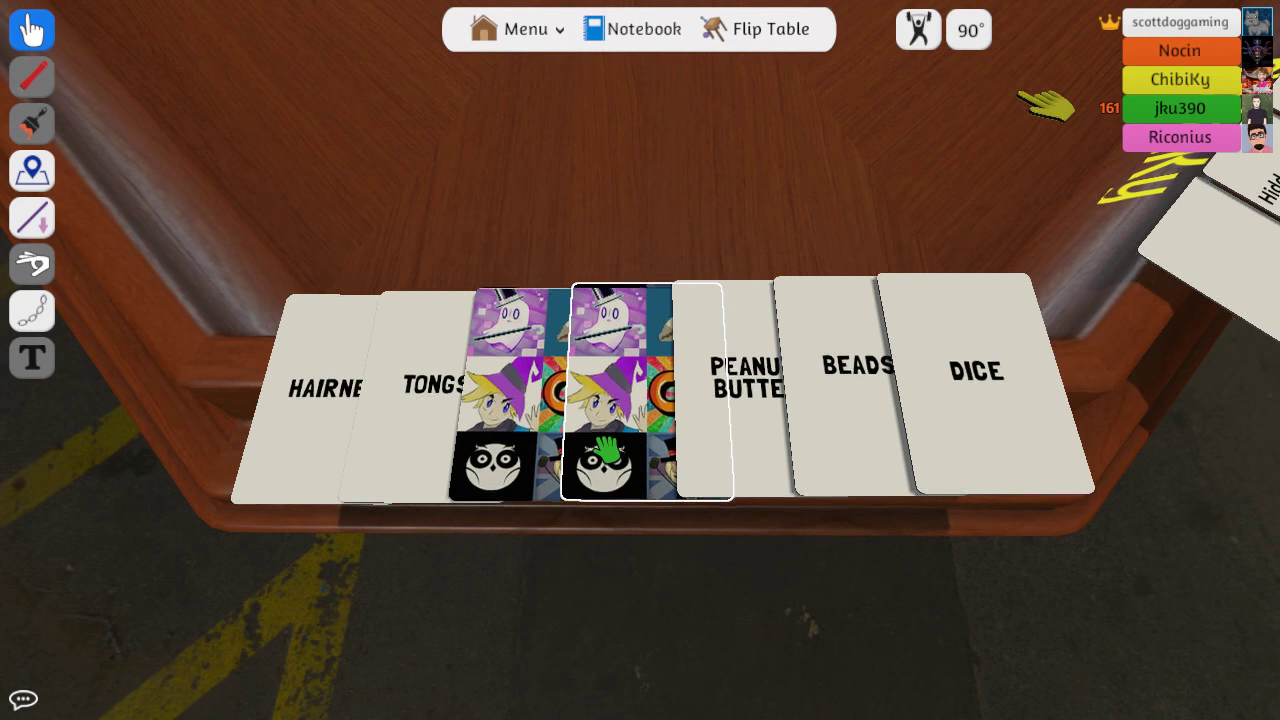
key("w")
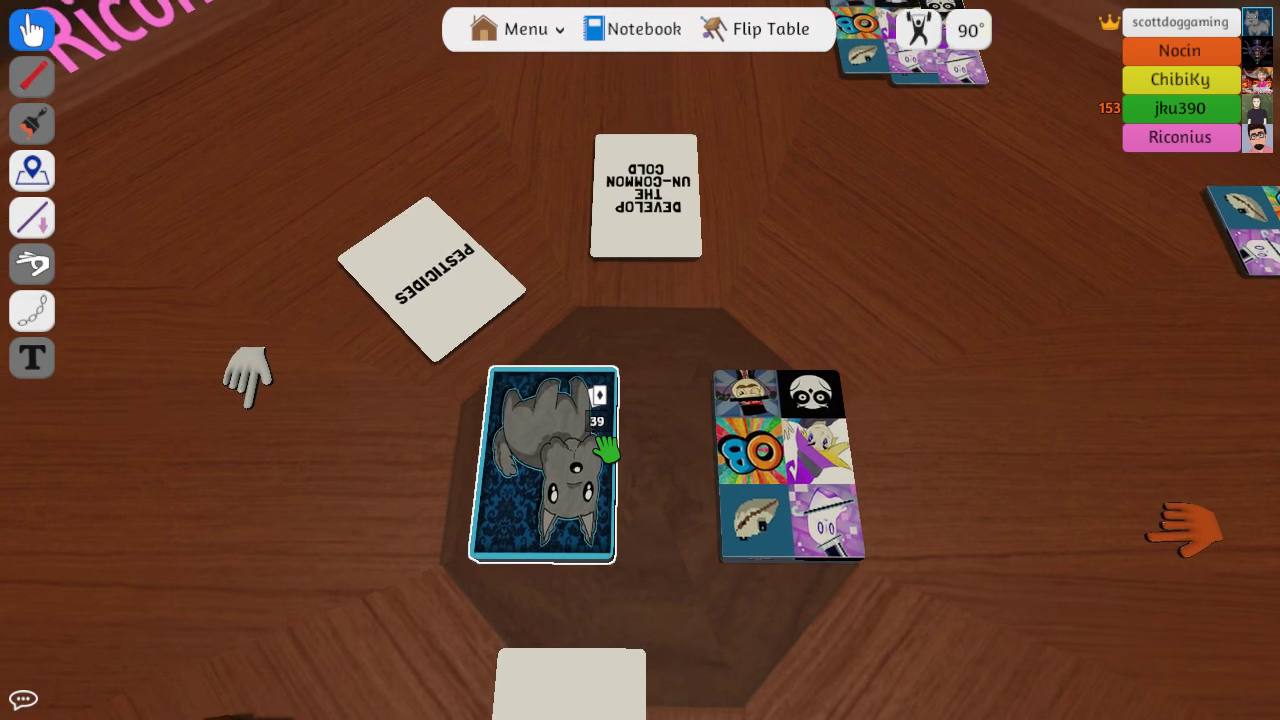
key("s")
key("s")
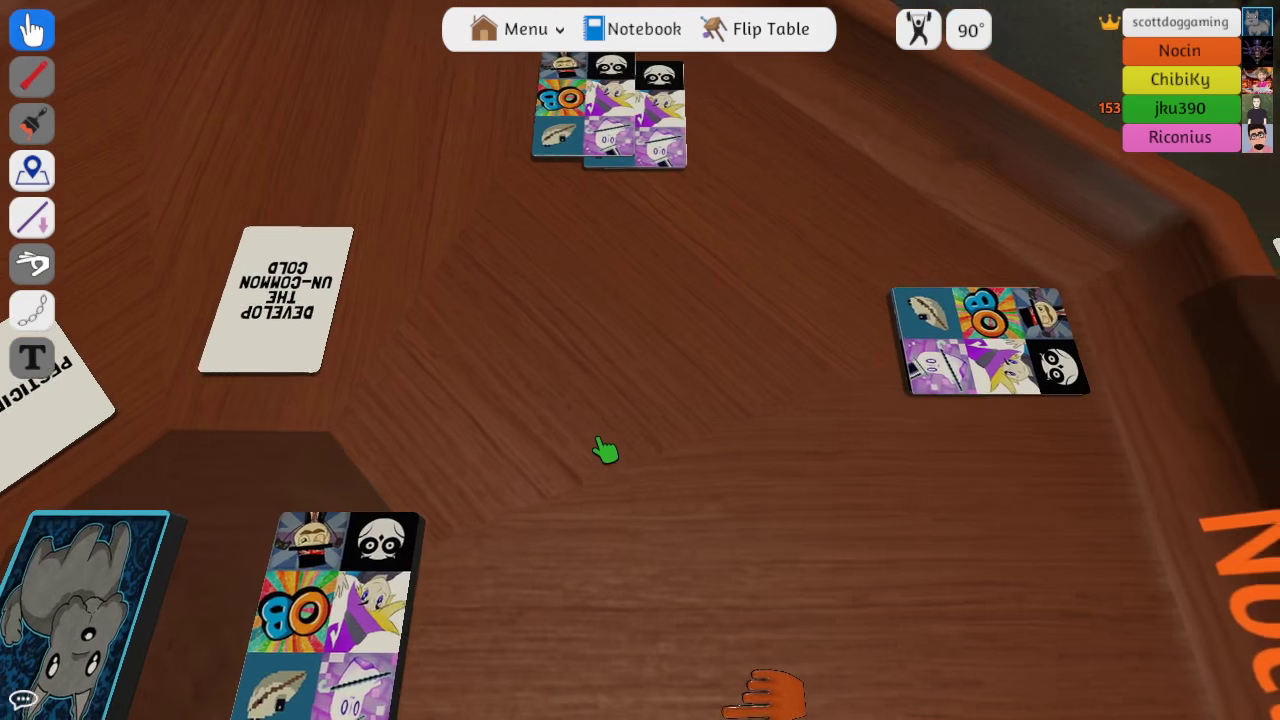
key("a")
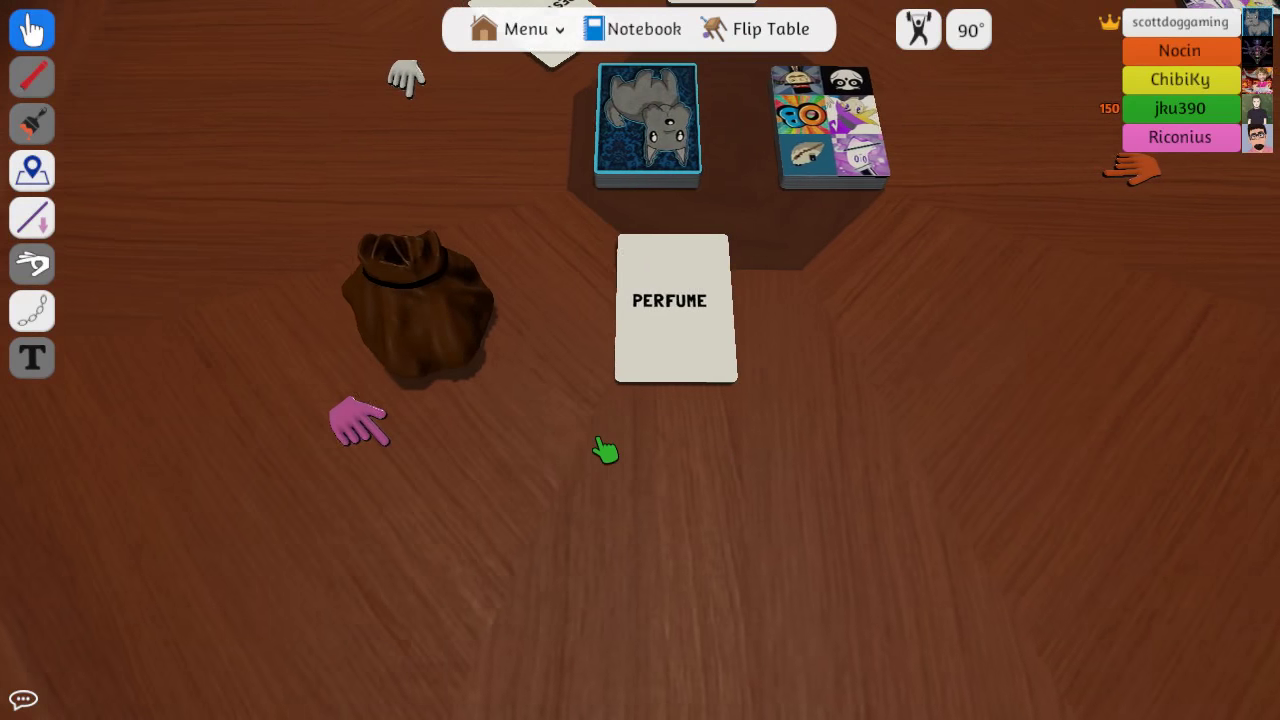
key("w")
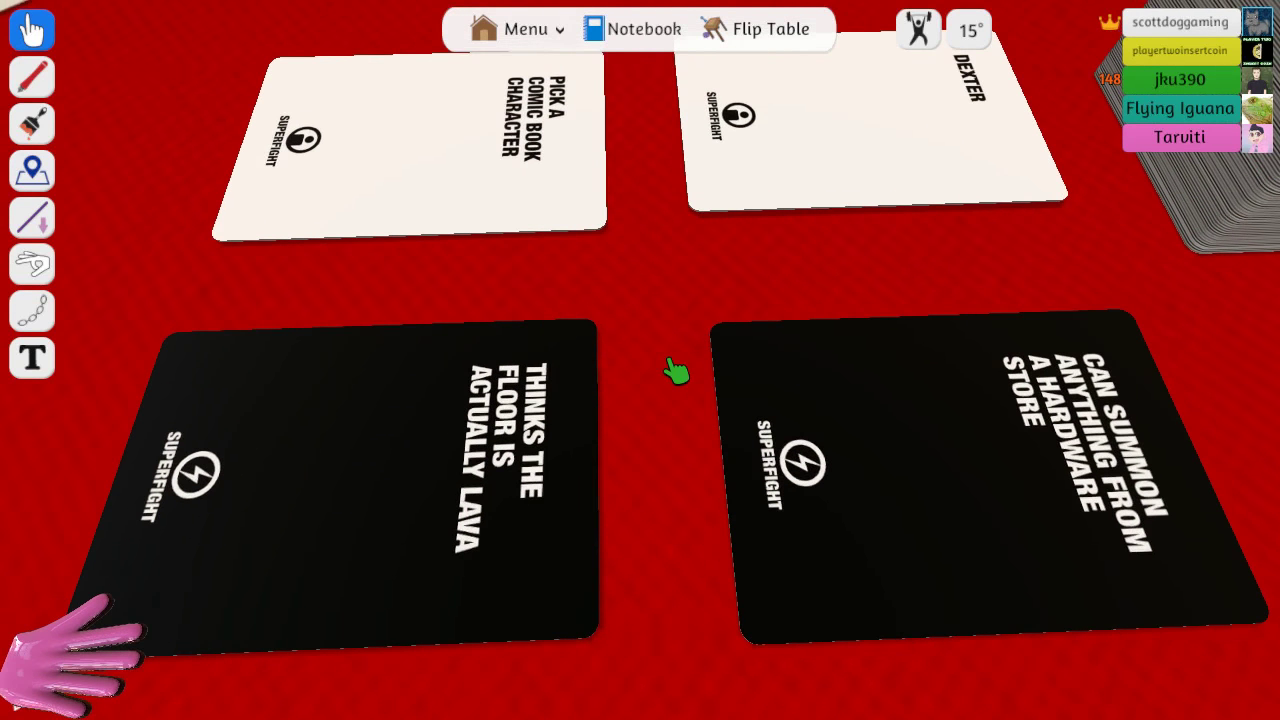
scroll(676, 372, "down", 3)
scroll(676, 372, "up", 3)
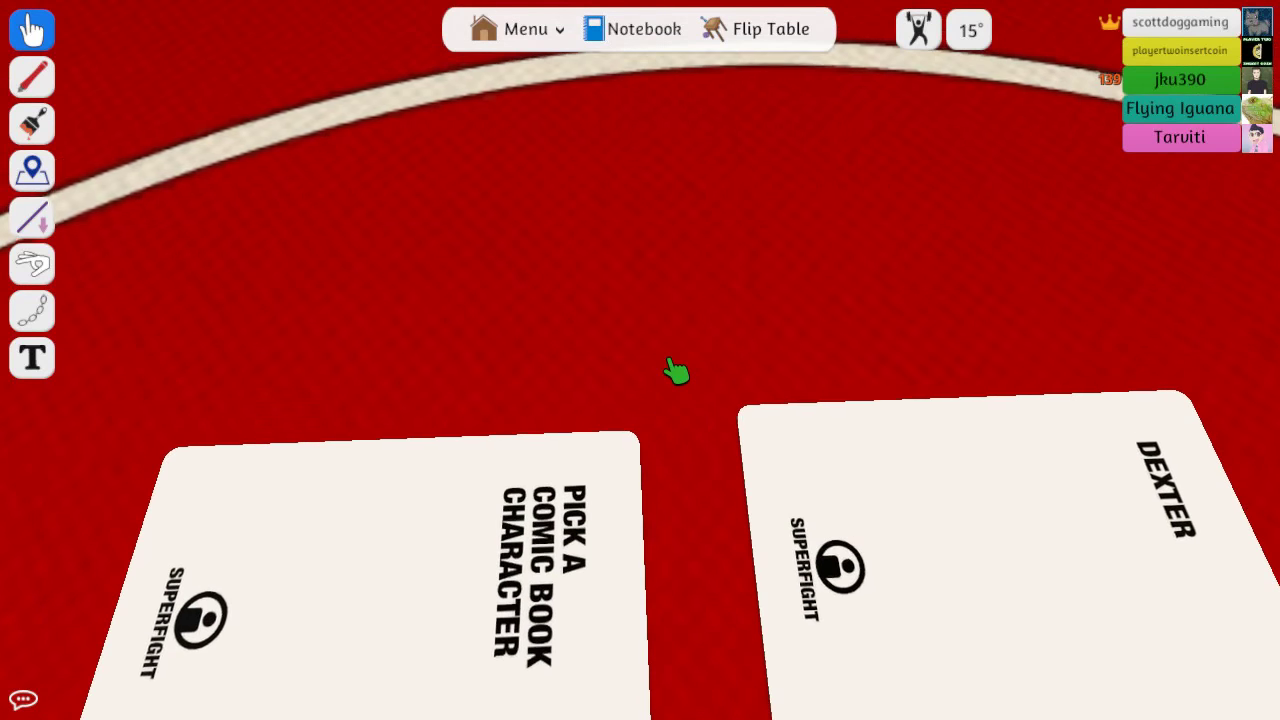
scroll(676, 372, "down", 5)
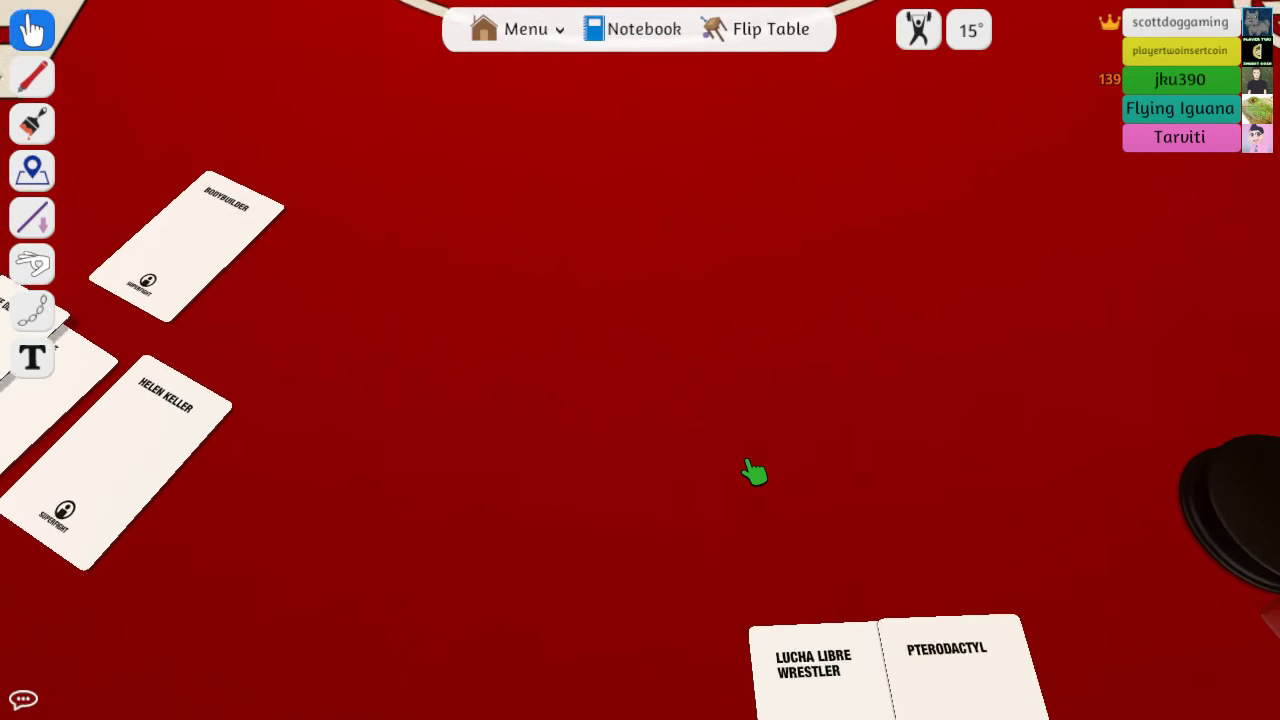
Place the 'Can only move by backflipping' card beside 'Thinks the floor is actually lava'
left_click_drag(740, 520, 458, 378)
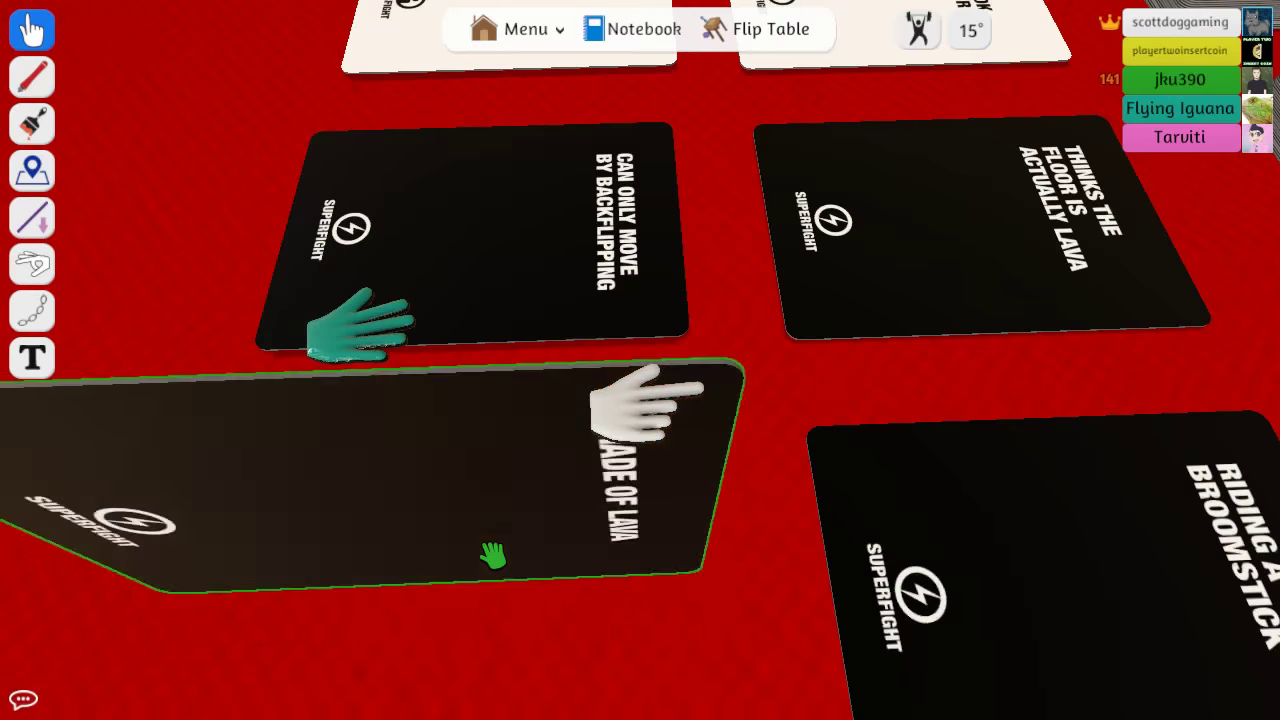
scroll(458, 378, "up", 6)
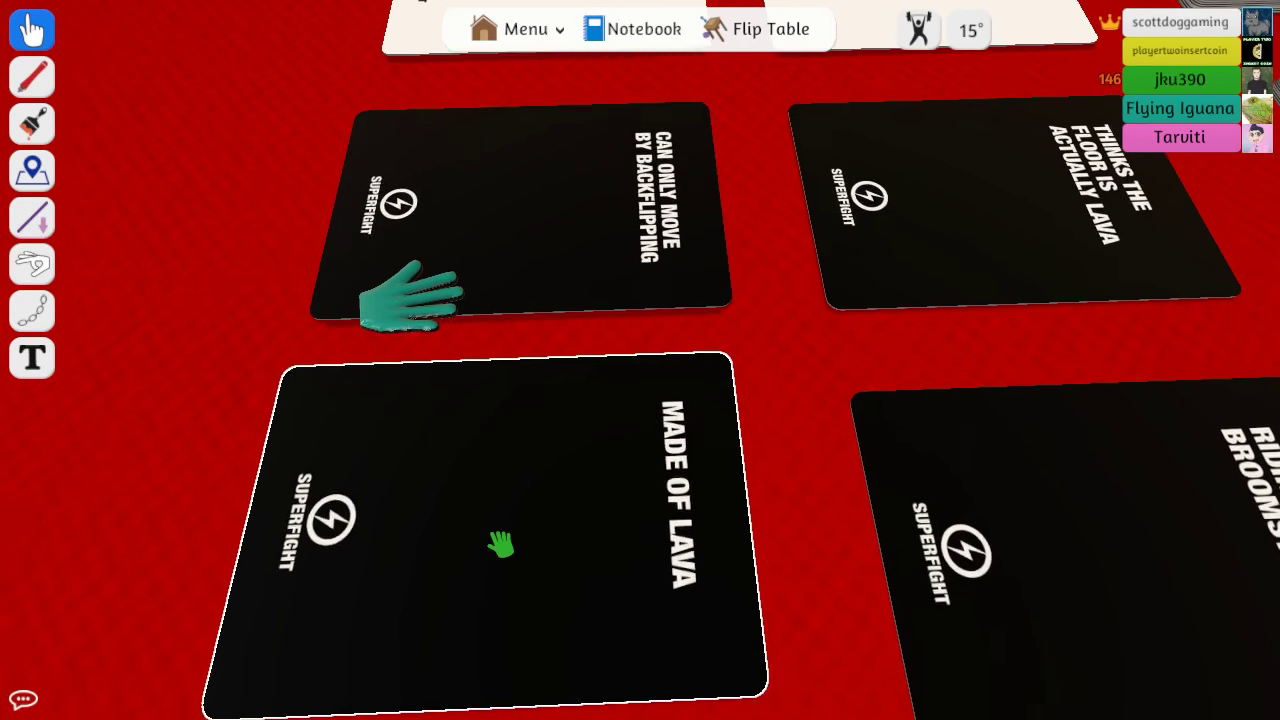
scroll(521, 530, "down", 5)
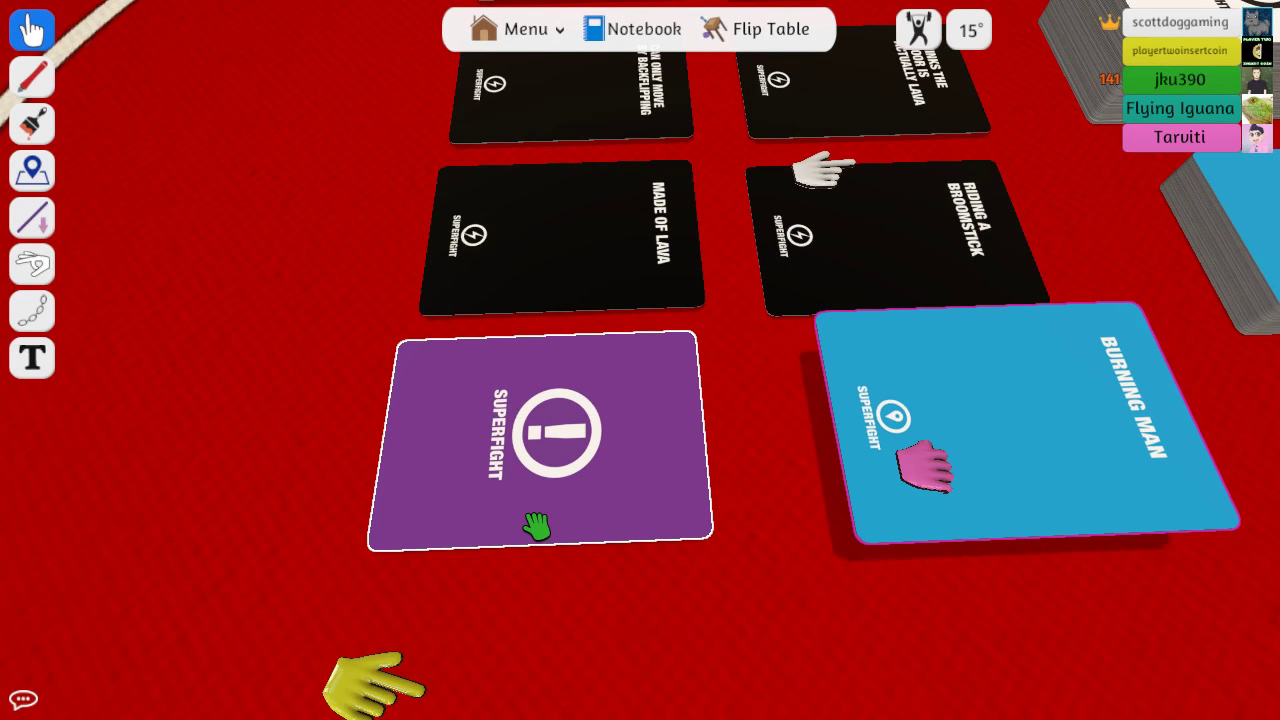
scroll(537, 527, "up", 3)
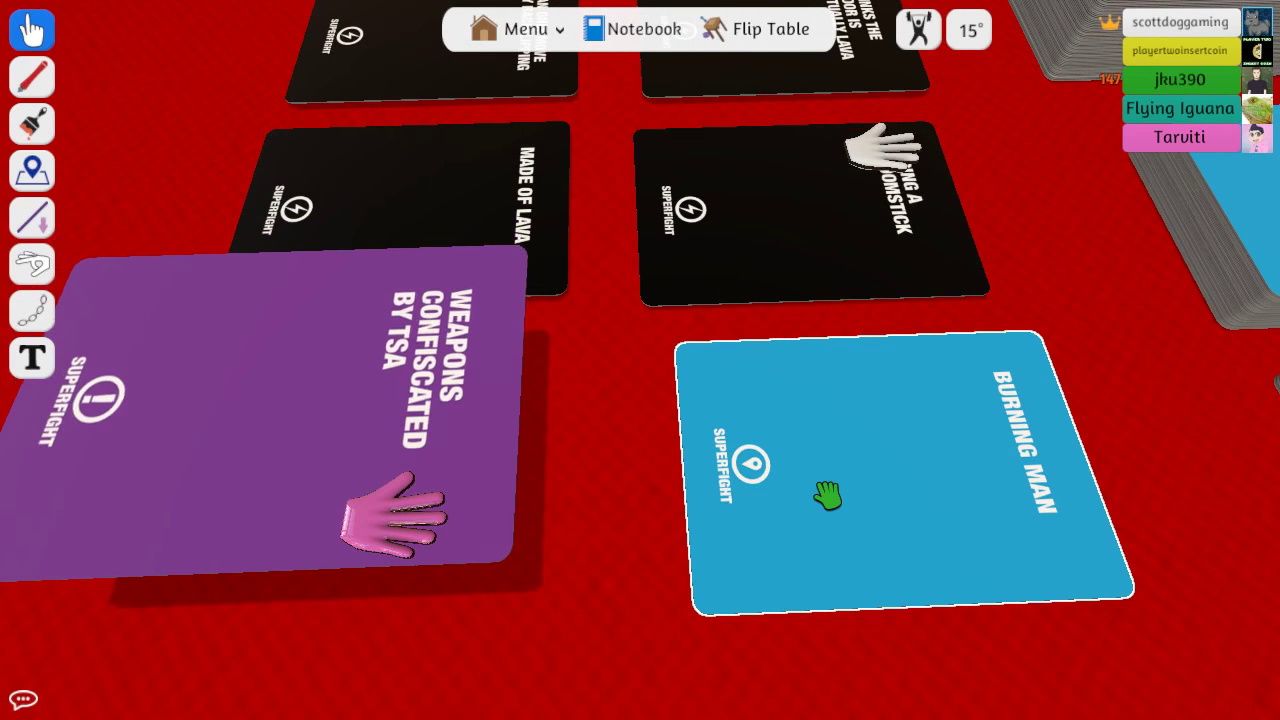
scroll(828, 495, "down", 2)
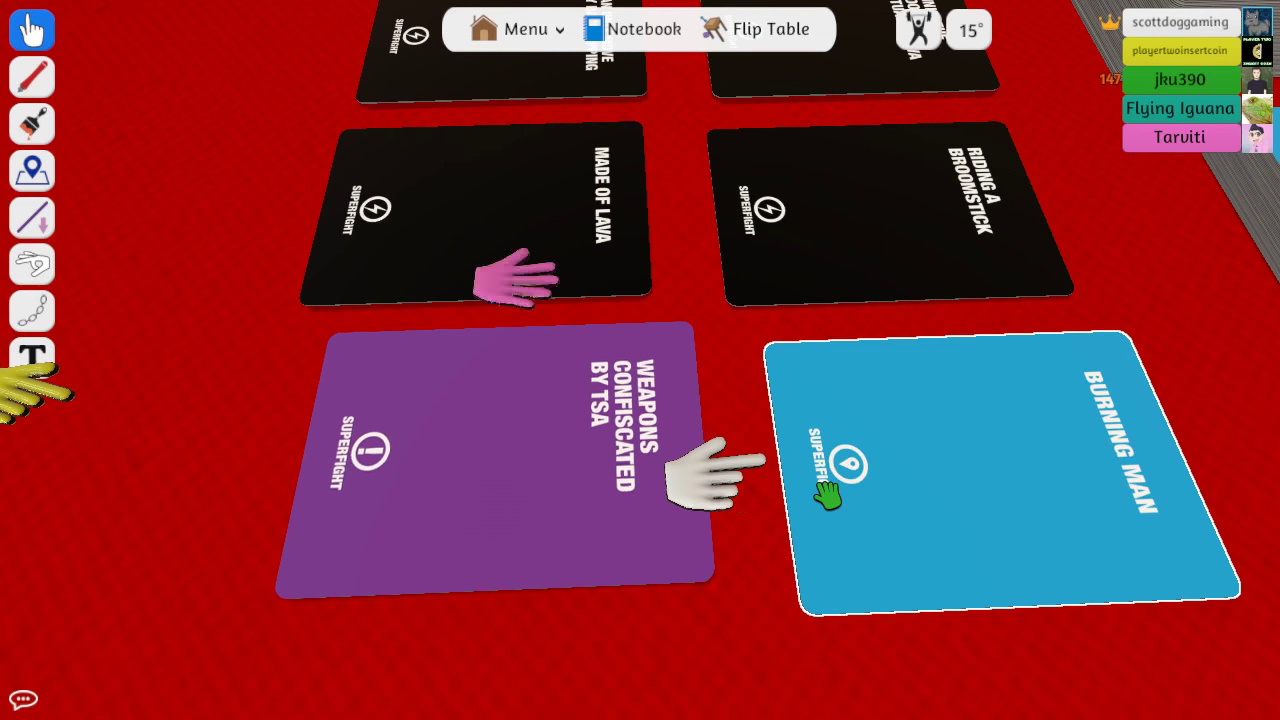
scroll(828, 495, "up", 3)
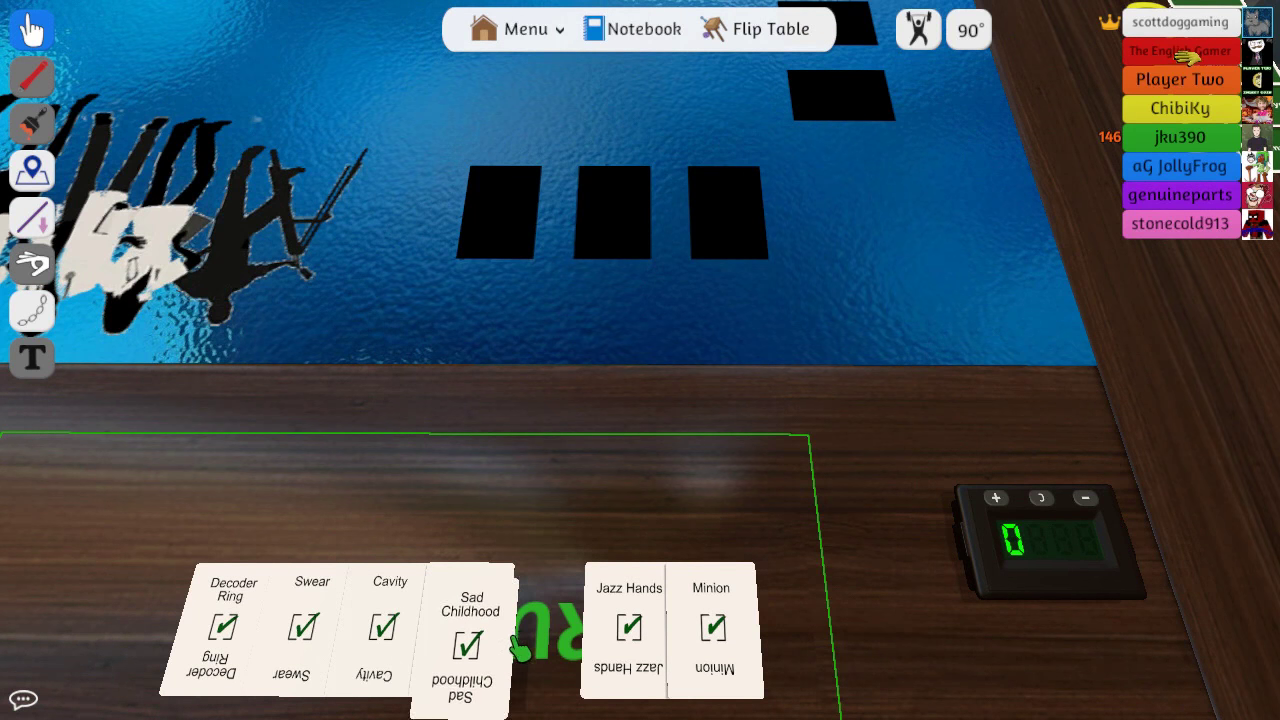
Play Sad Childhood, Cavity and Jazz Hands into the three black board slots
left_click_drag(530, 645, 462, 378)
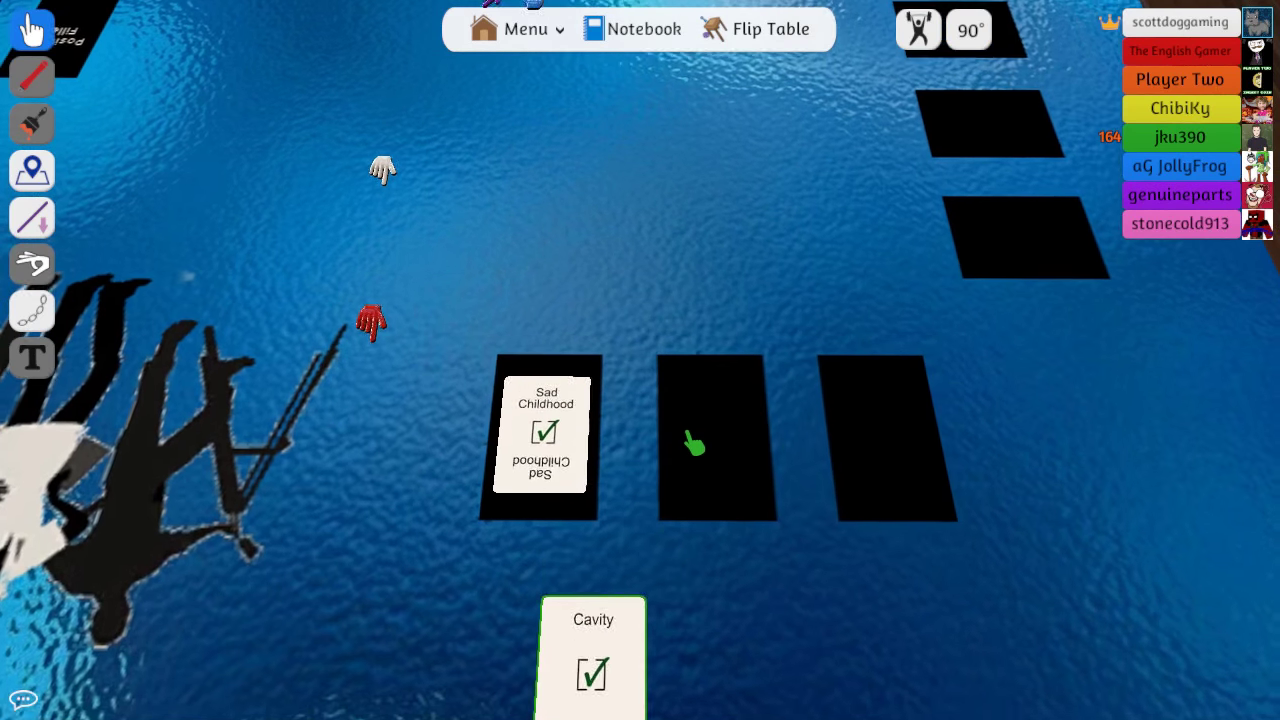
left_click_drag(590, 660, 700, 430)
left_click_drag(600, 660, 790, 315)
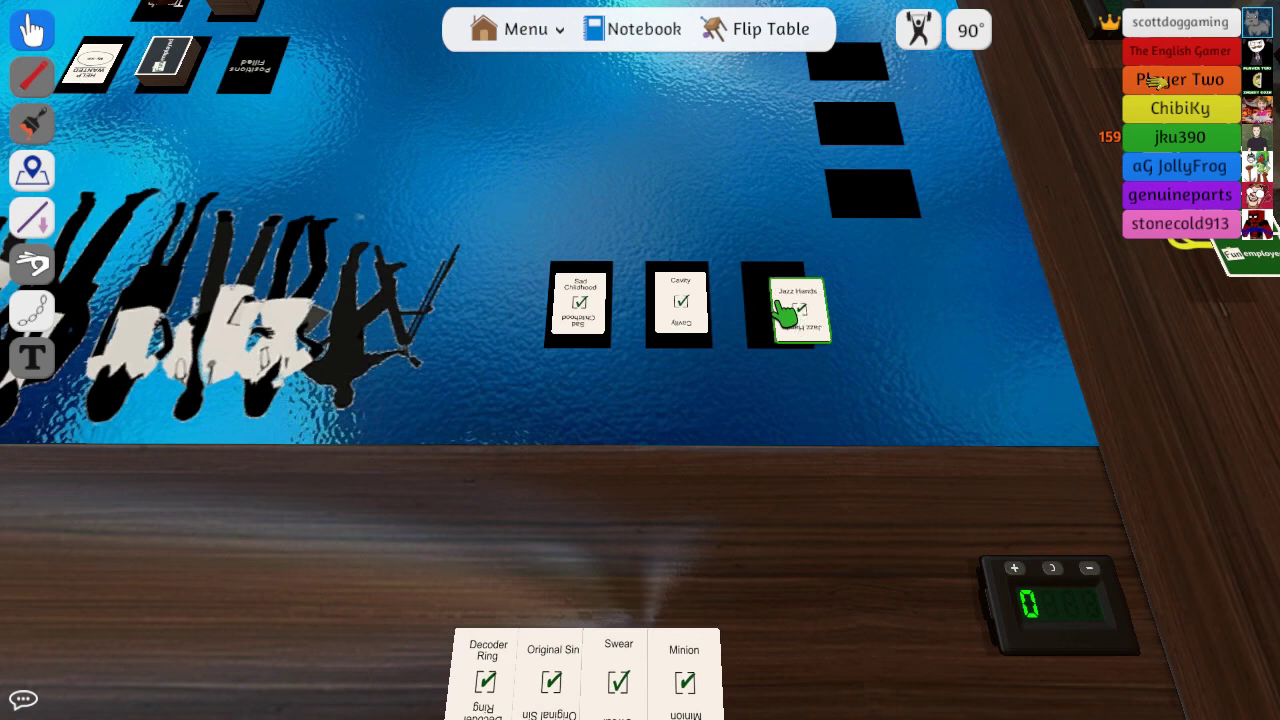
scroll(628, 283, "up", 5)
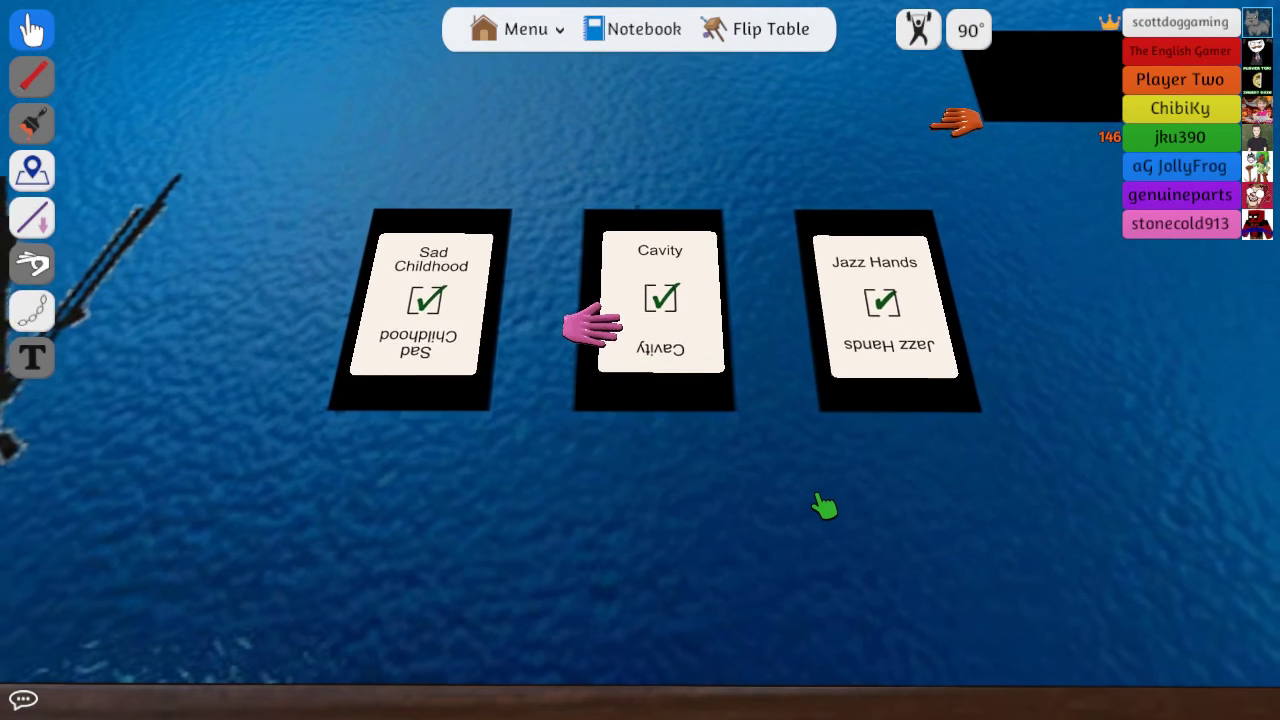
scroll(833, 506, "down", 5)
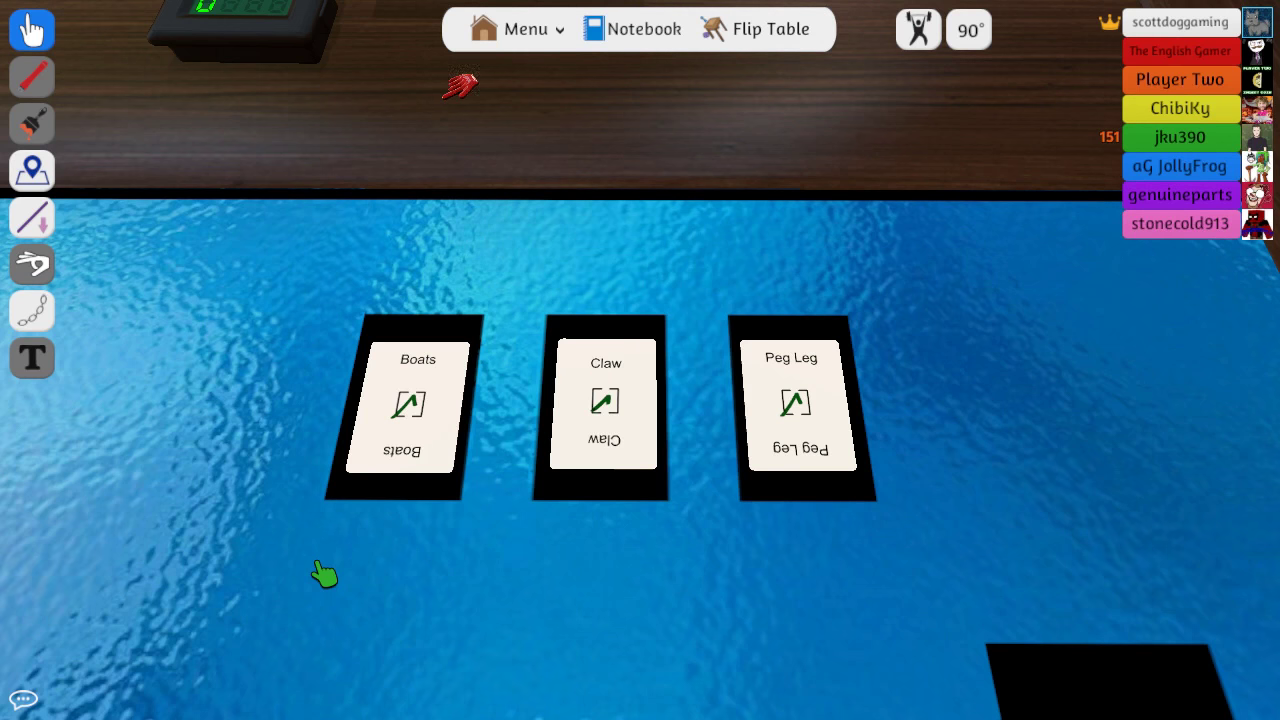
scroll(324, 574, "down", 6)
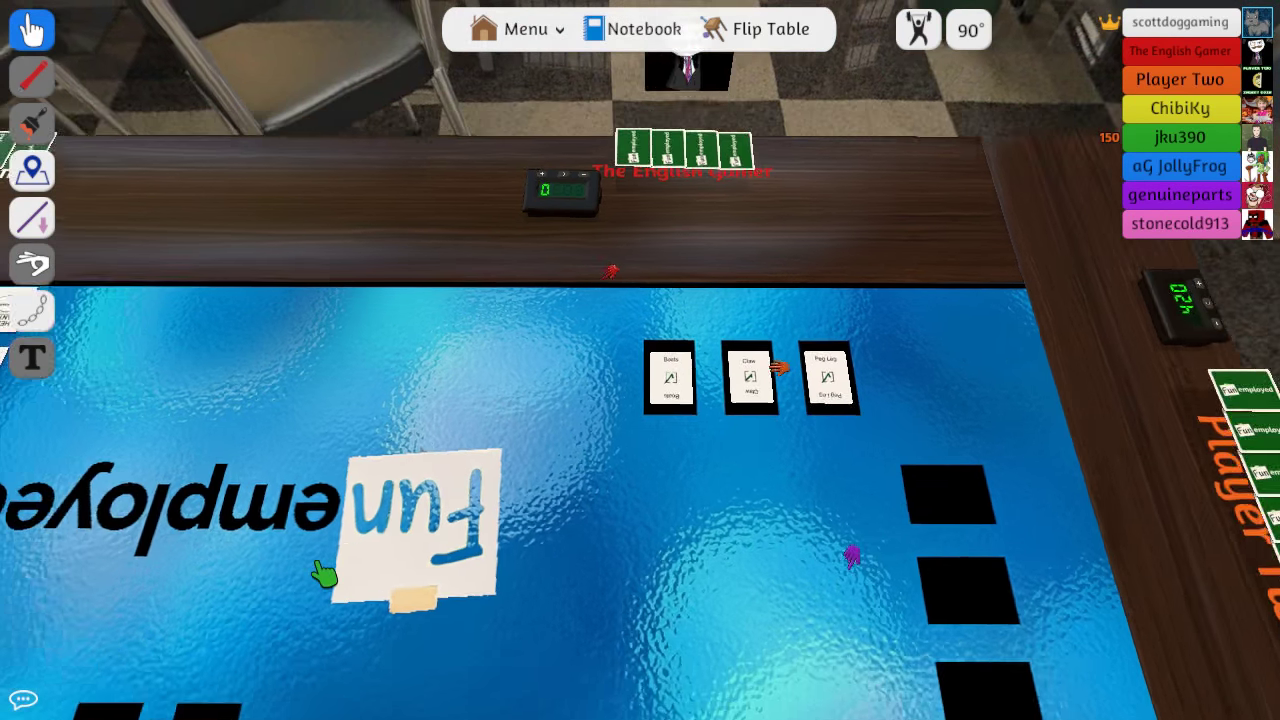
Pan with WASD from the Superfight slots to the Funemployed Box Wine and Wrath cards
key("a")
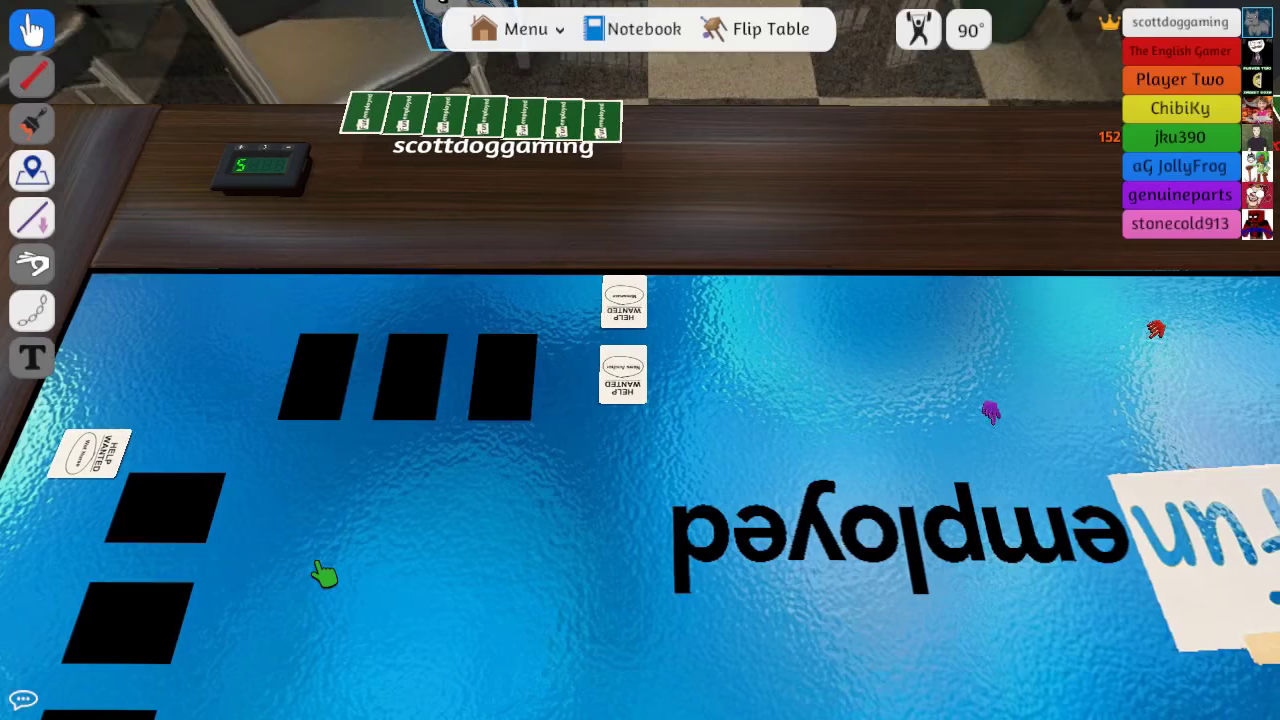
scroll(324, 574, "down", 4)
key("d")
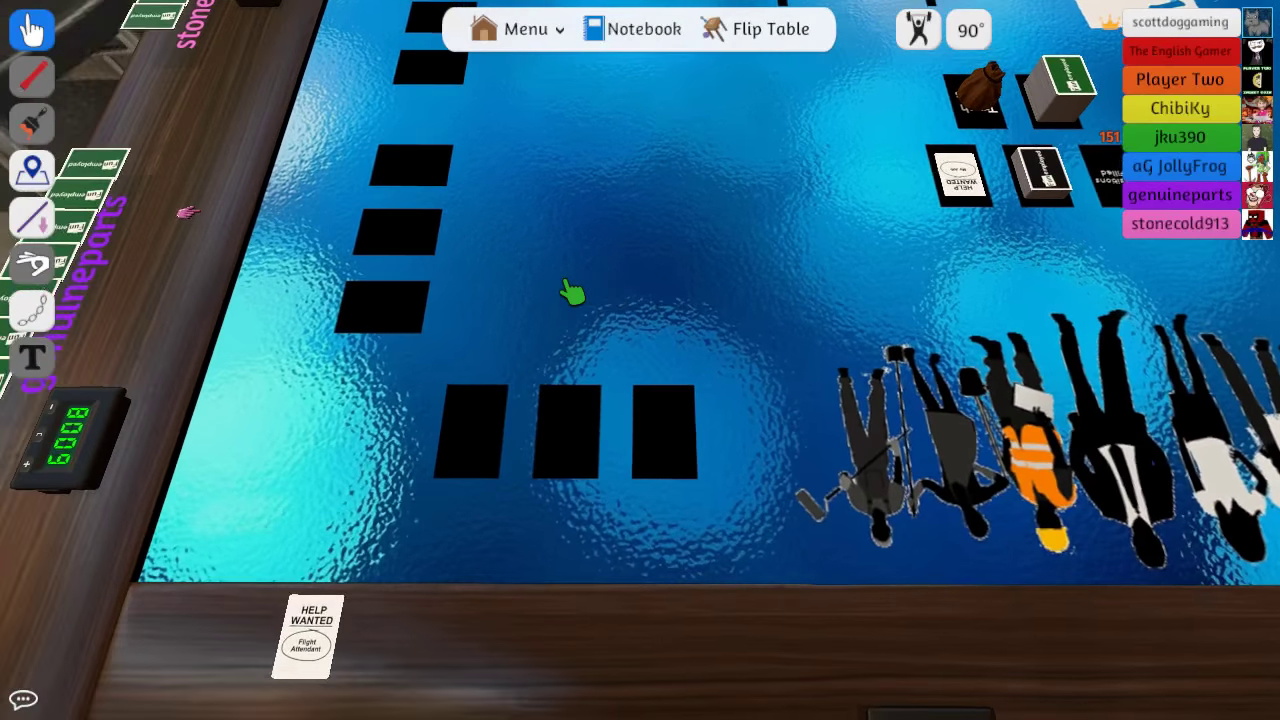
scroll(572, 293, "down", 4)
key("w")
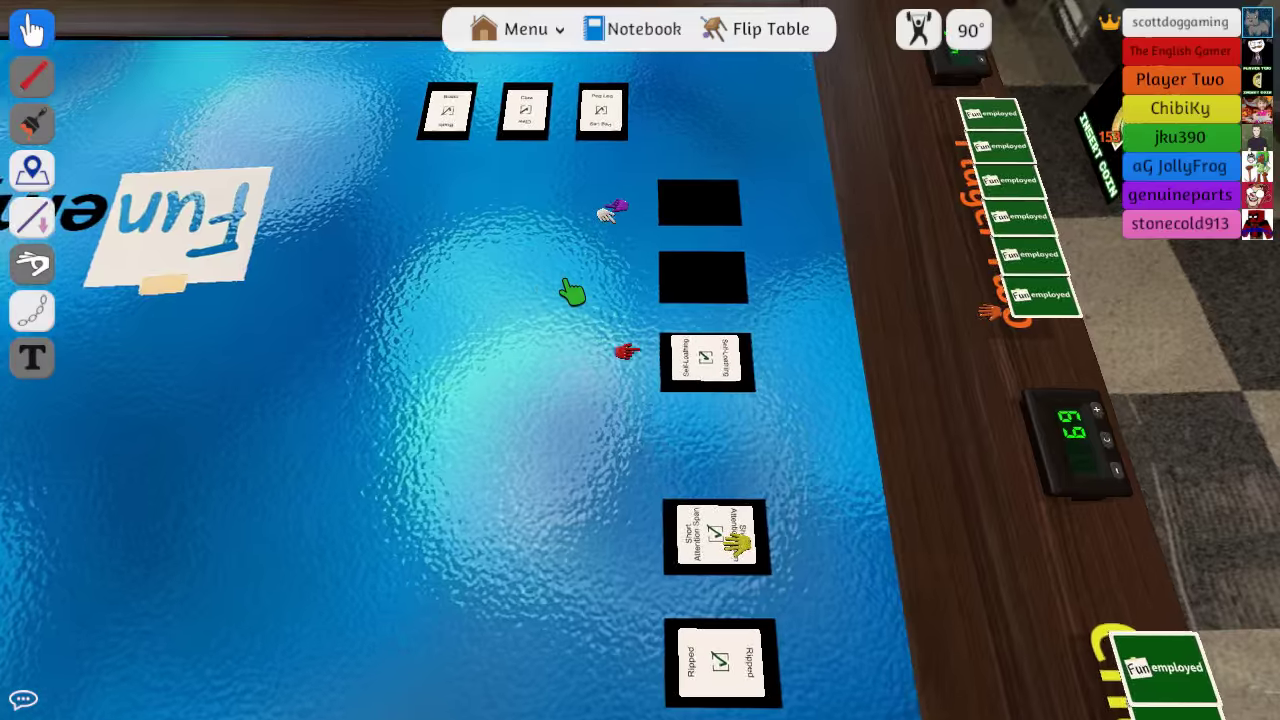
scroll(572, 293, "up", 5)
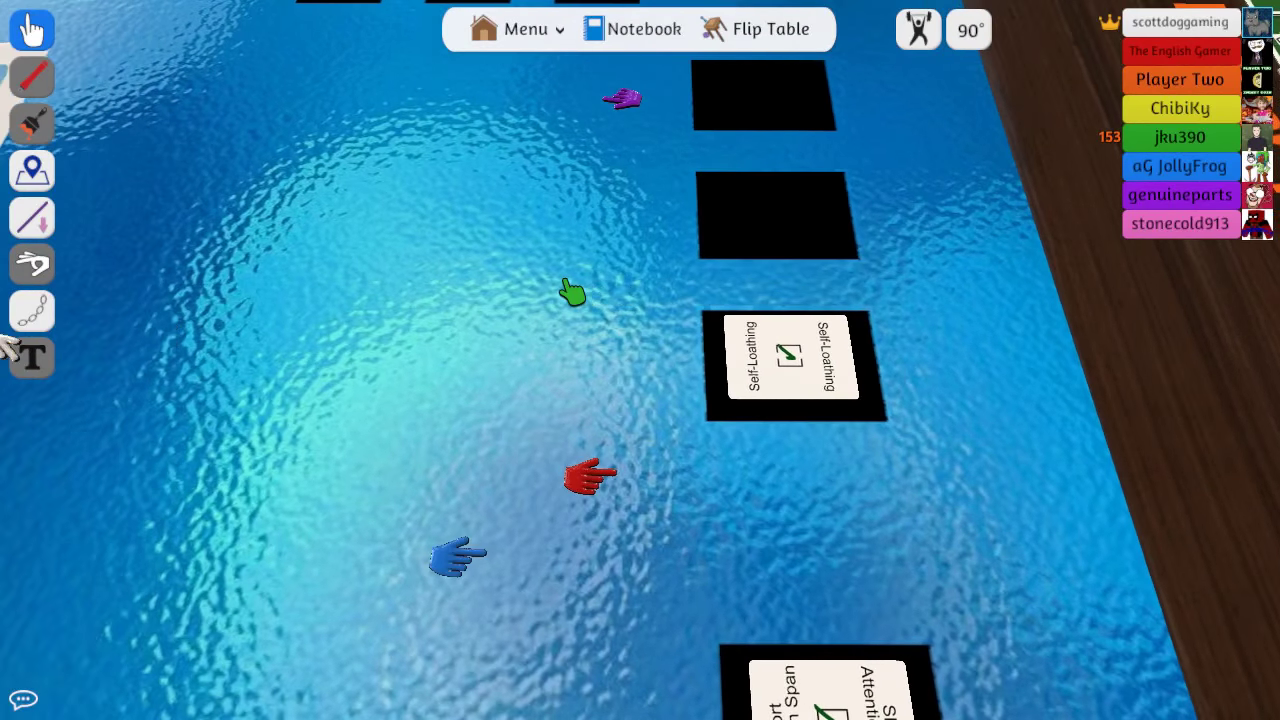
key("w")
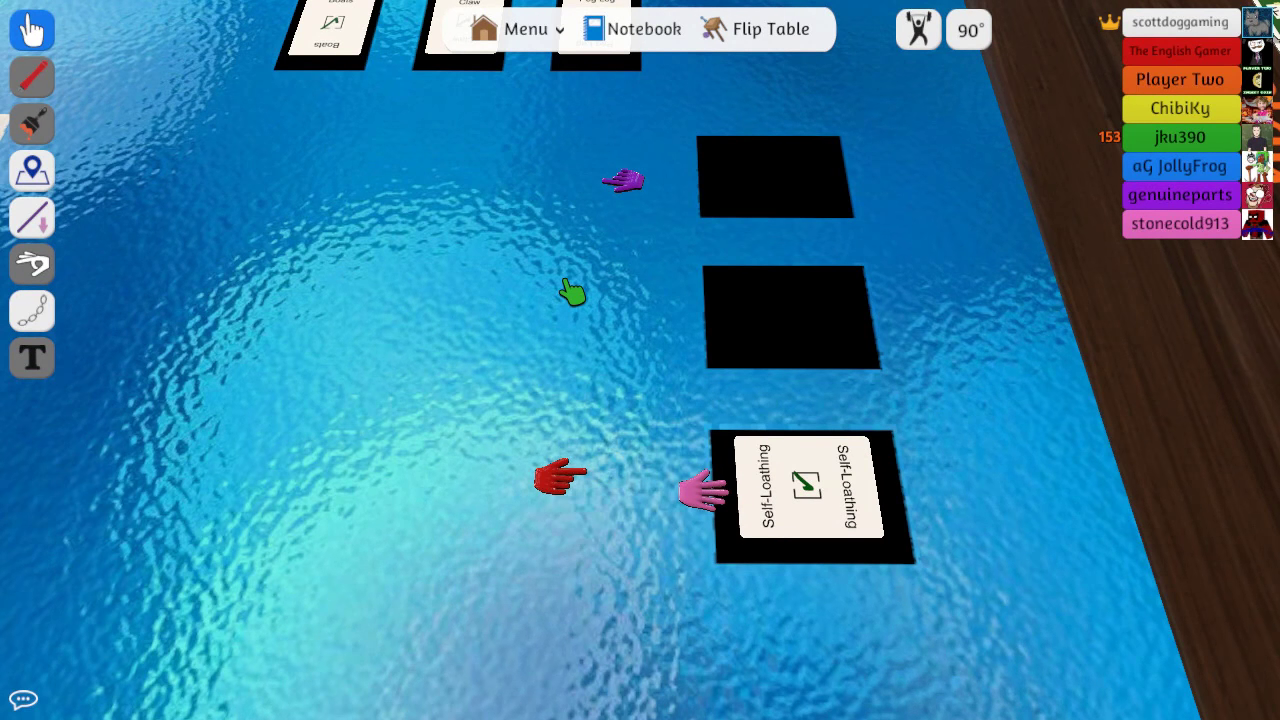
key("s")
key("w")
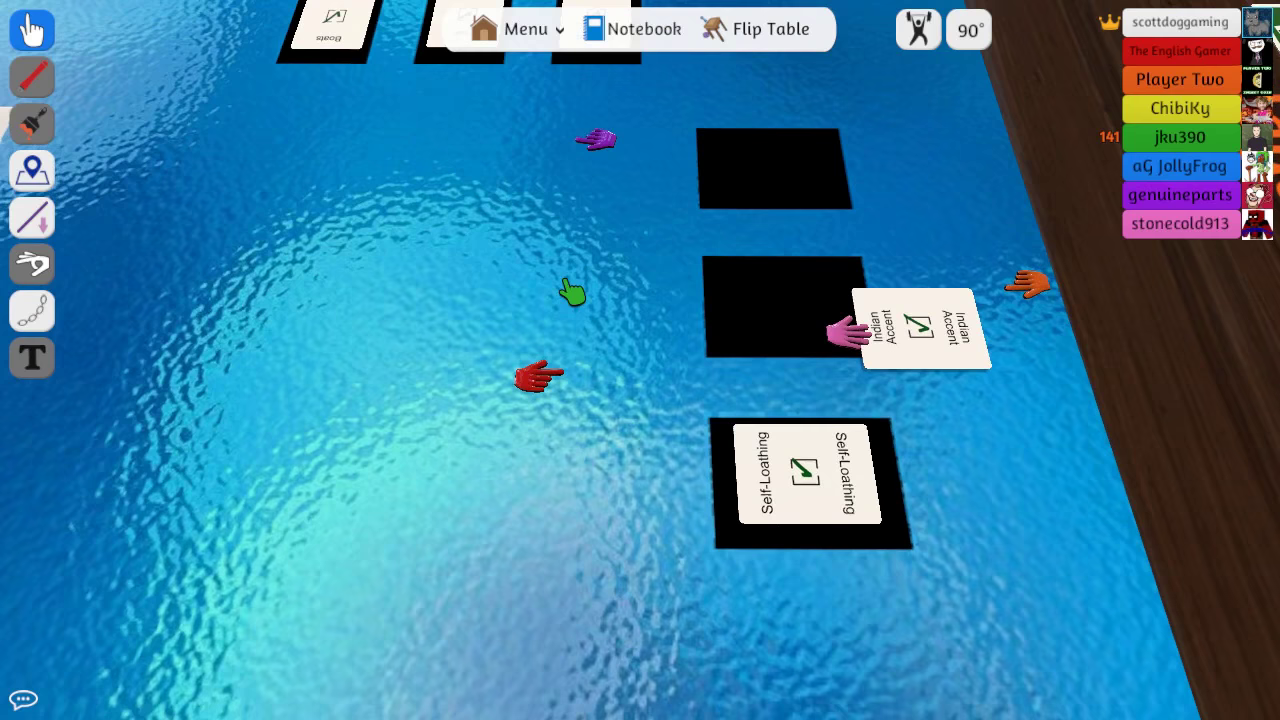
key("w")
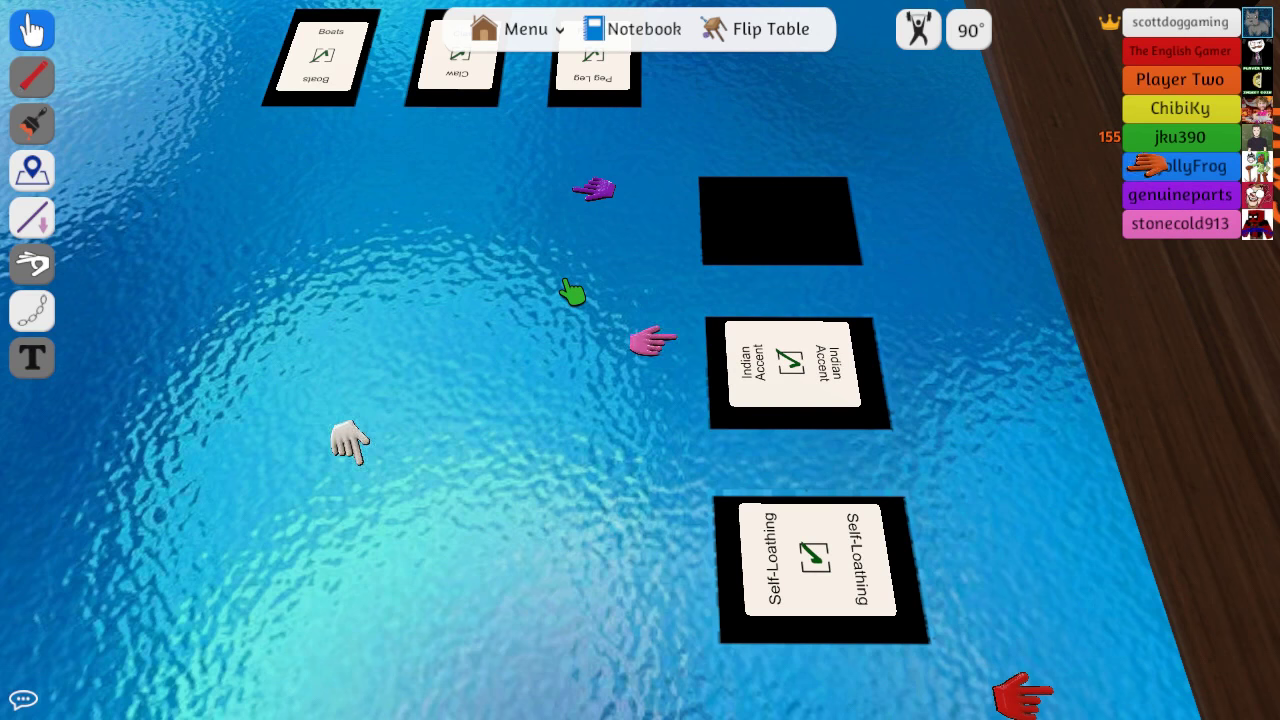
key("w")
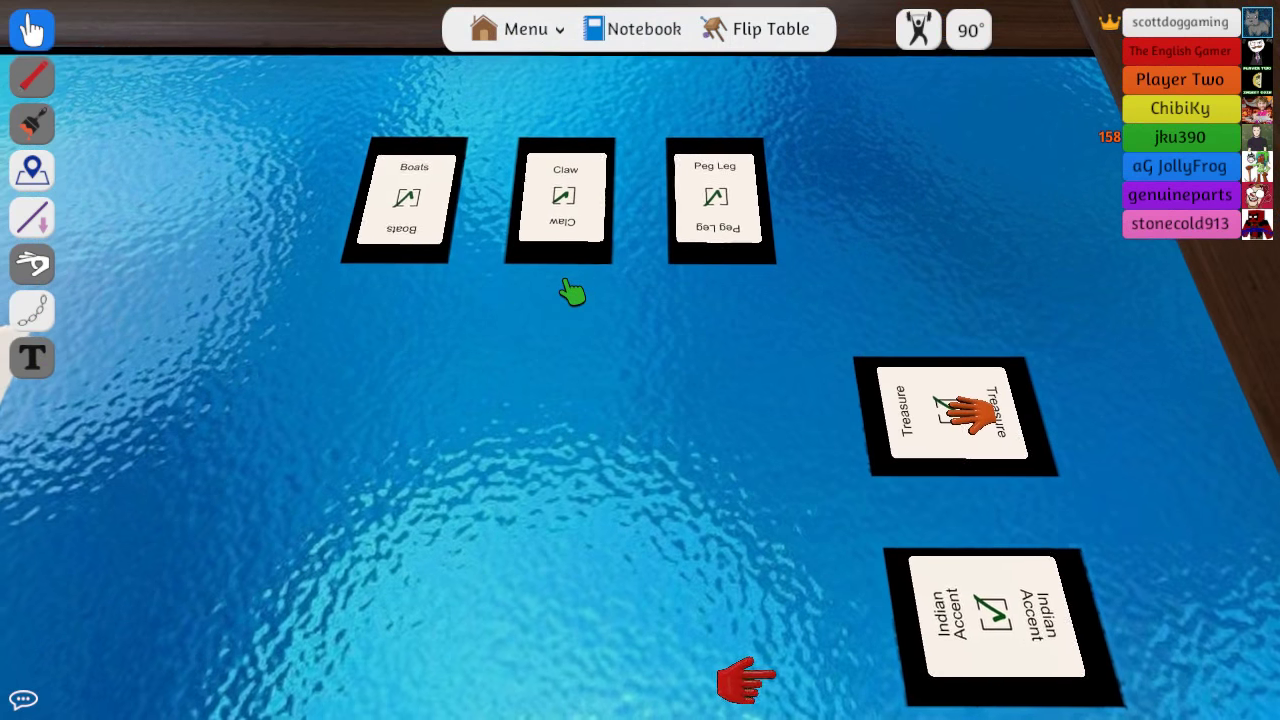
key("w")
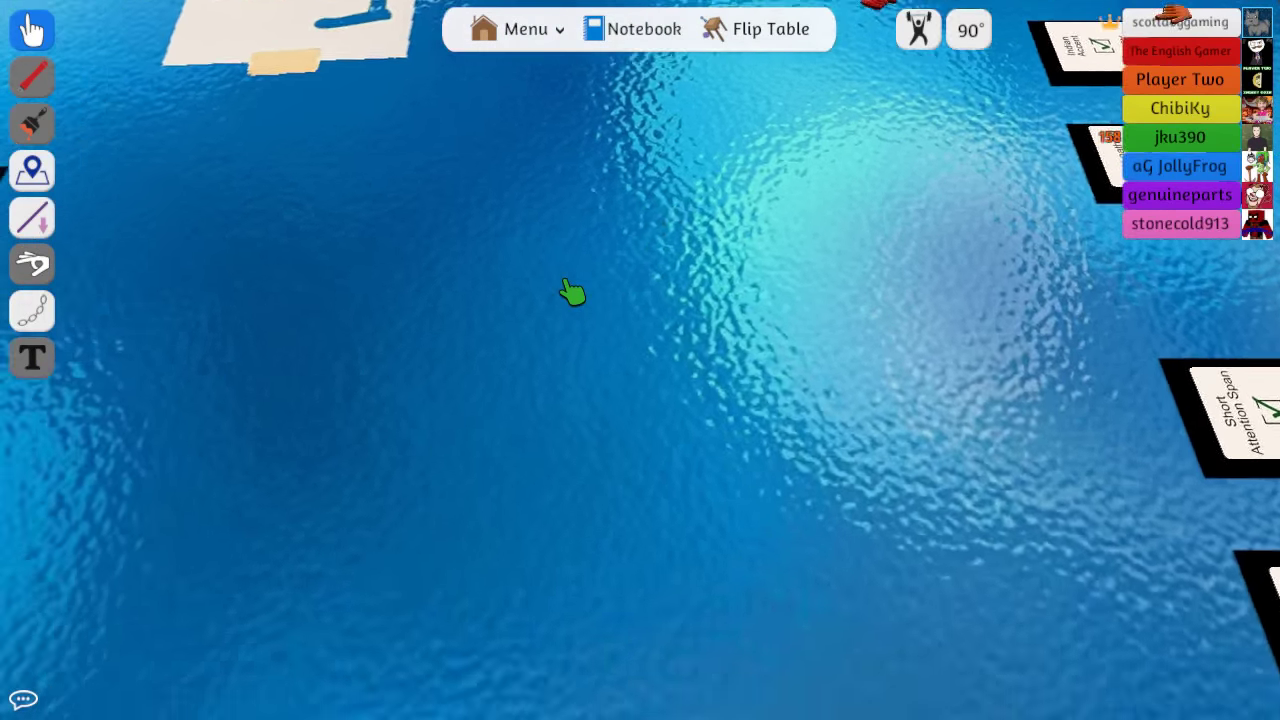
key("w")
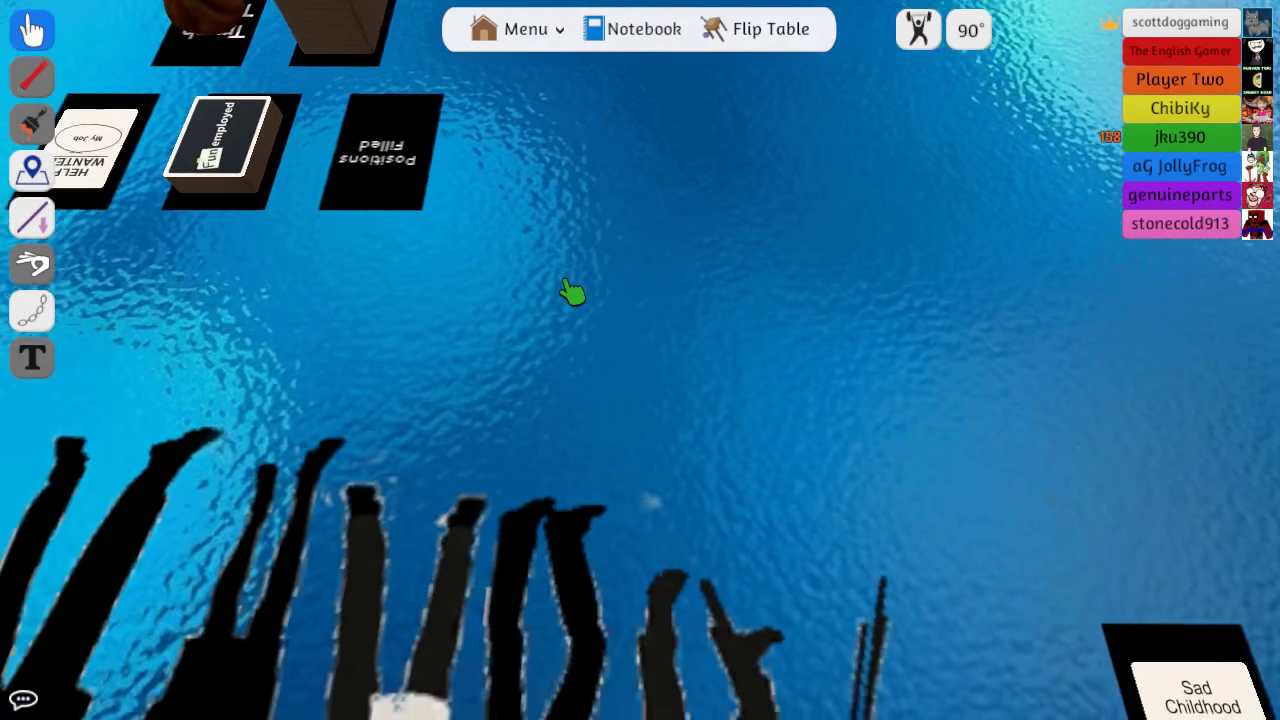
key("w")
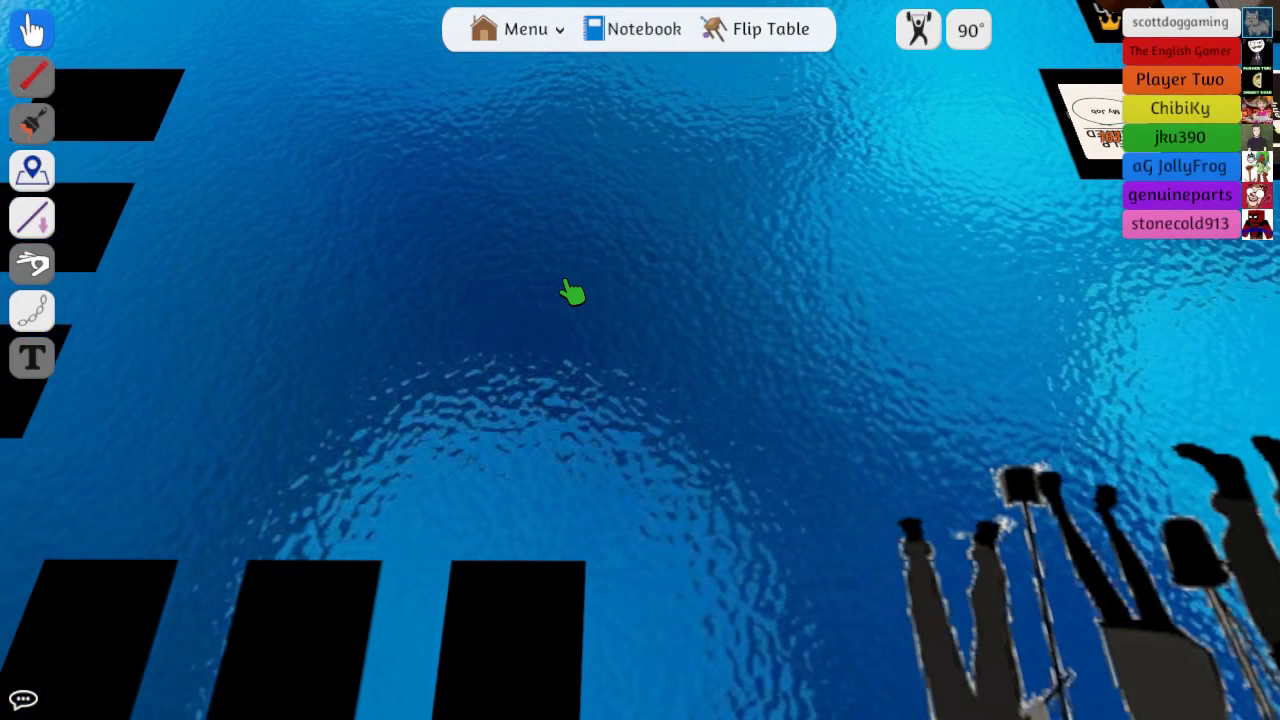
key("space")
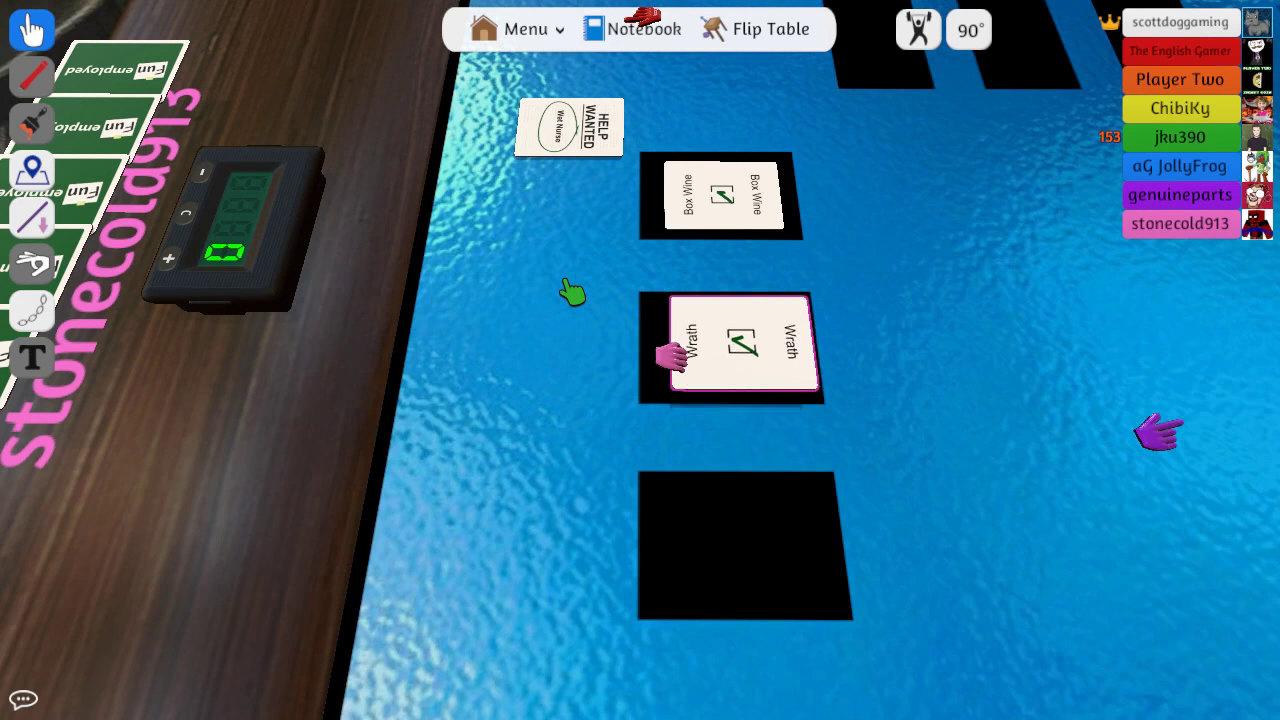
scroll(572, 292, "down", 3)
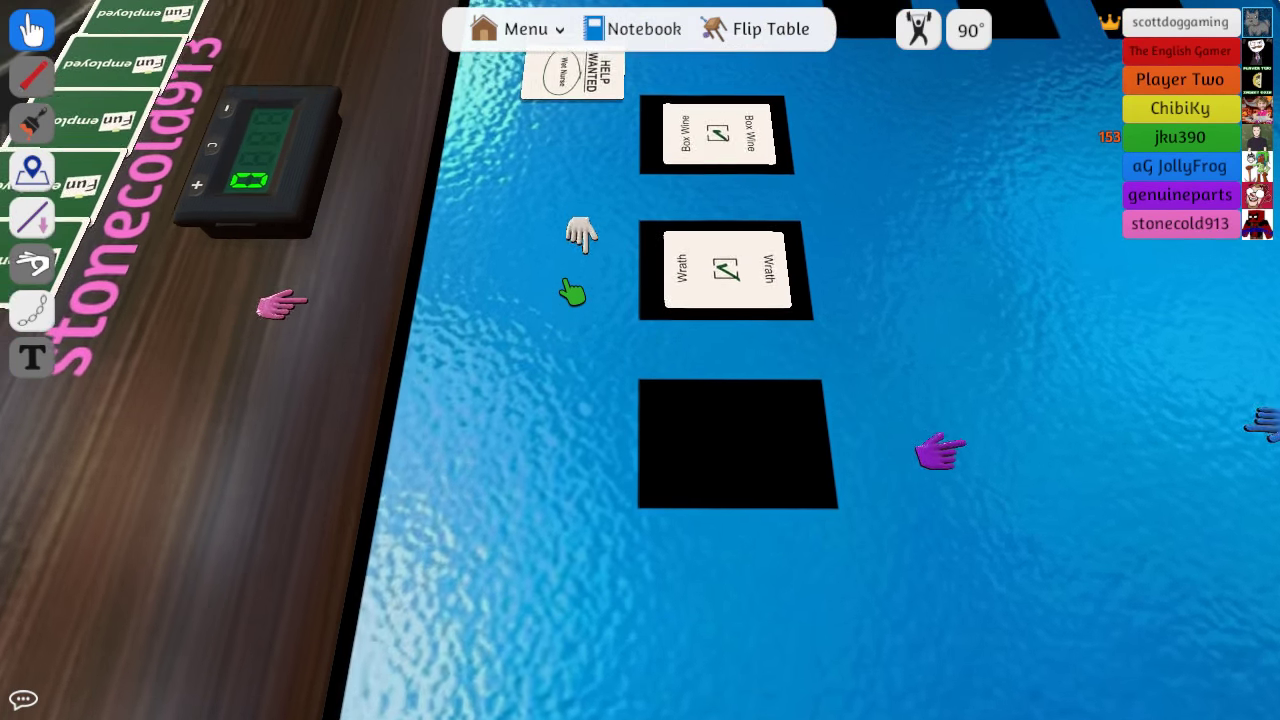
scroll(572, 292, "up", 3)
Pan and rotate the camera to frame the Box Wine, Wrath and S.T.D. column
key("s")
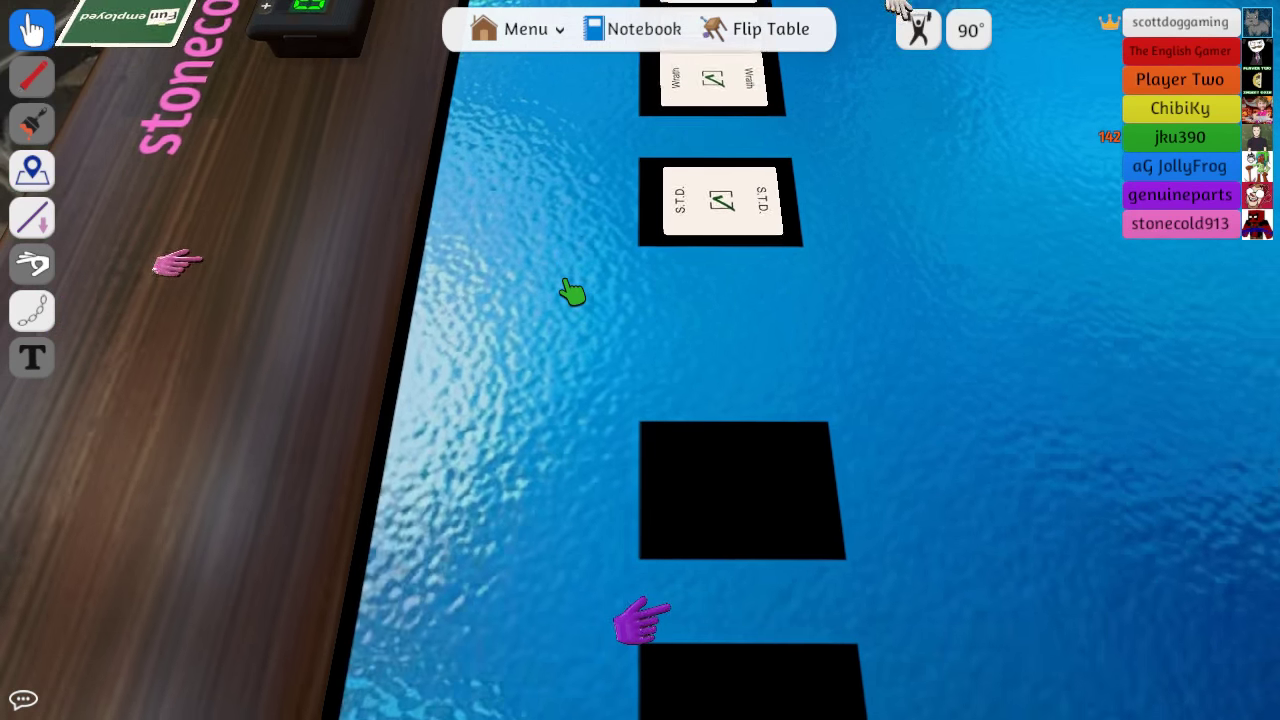
key("w")
key("d")
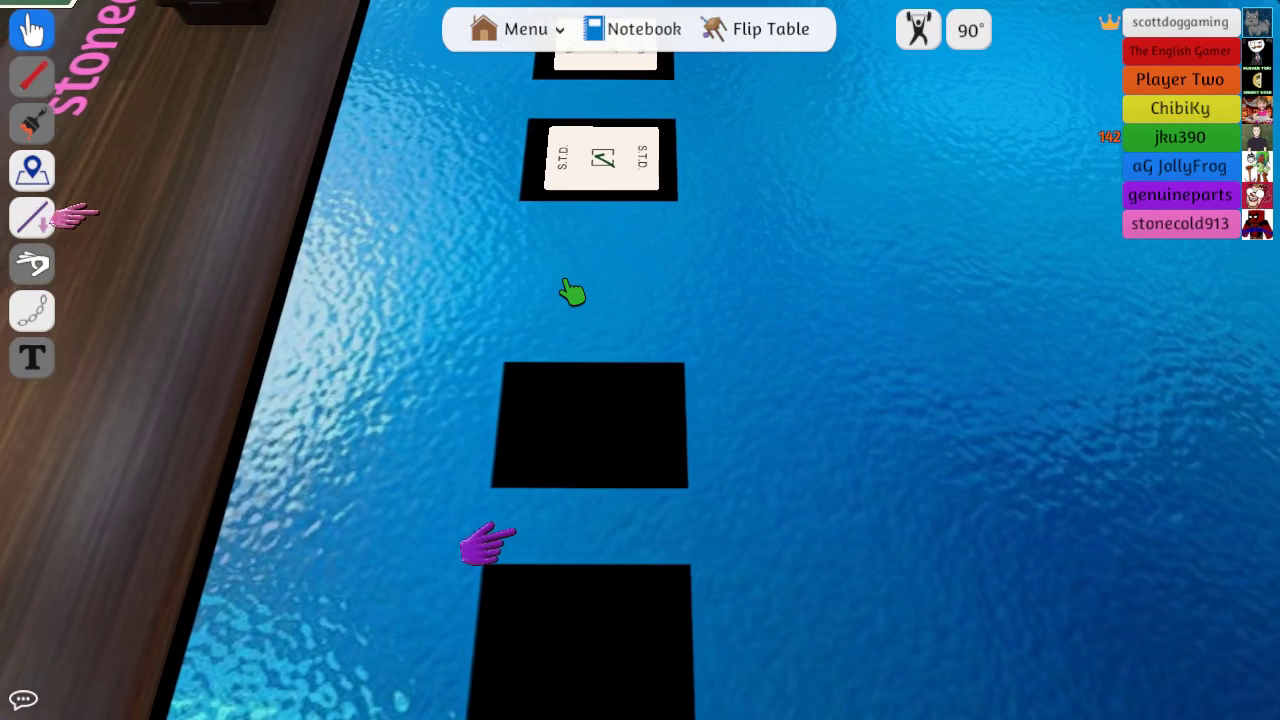
key("w")
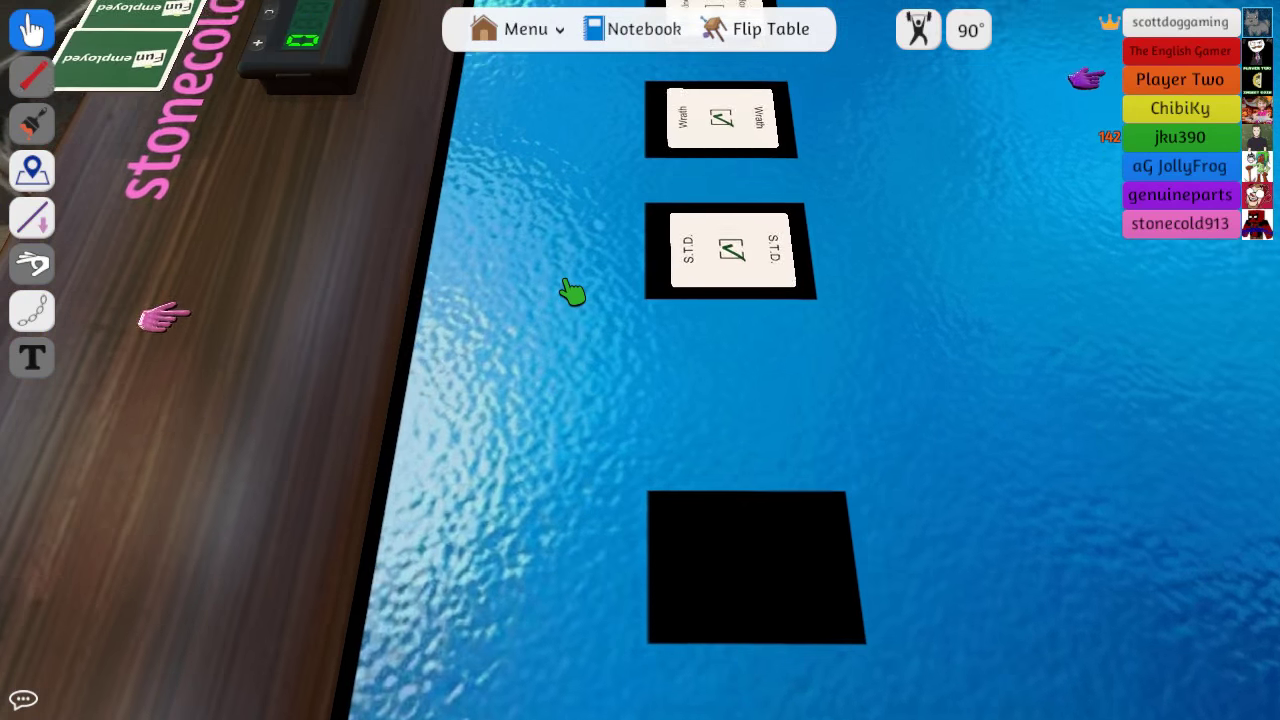
key("q")
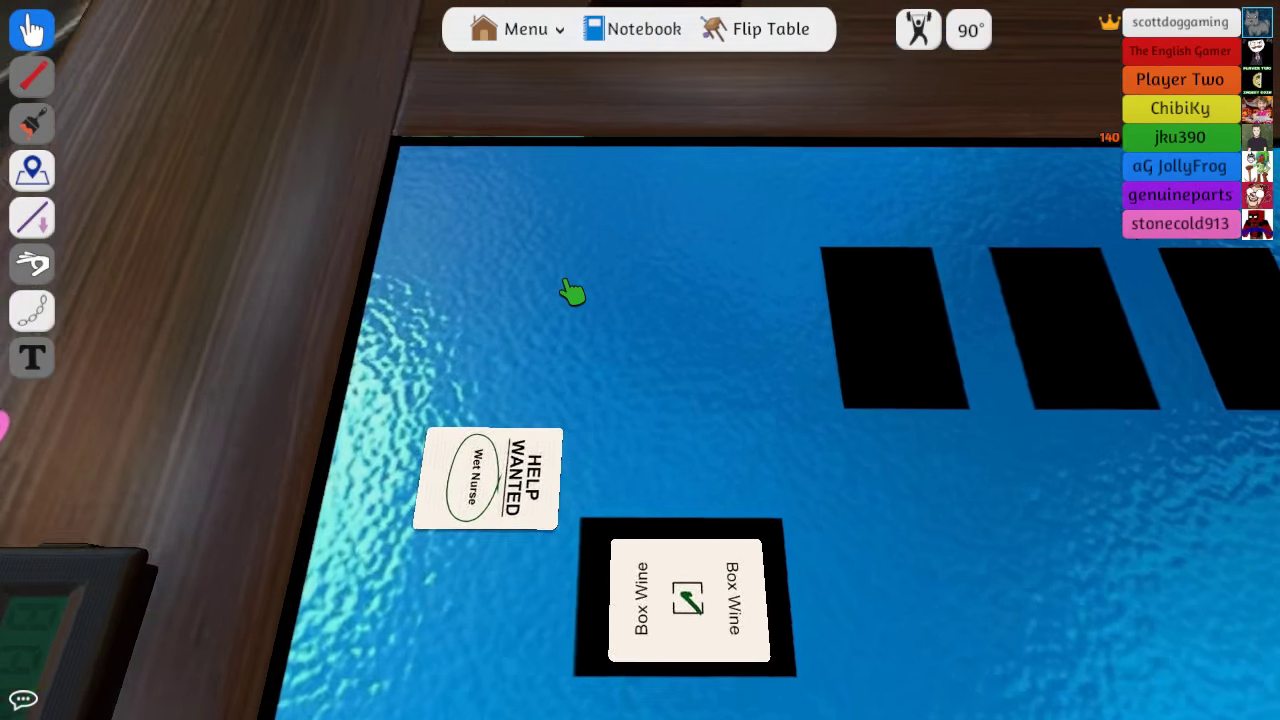
key("w")
key("q")
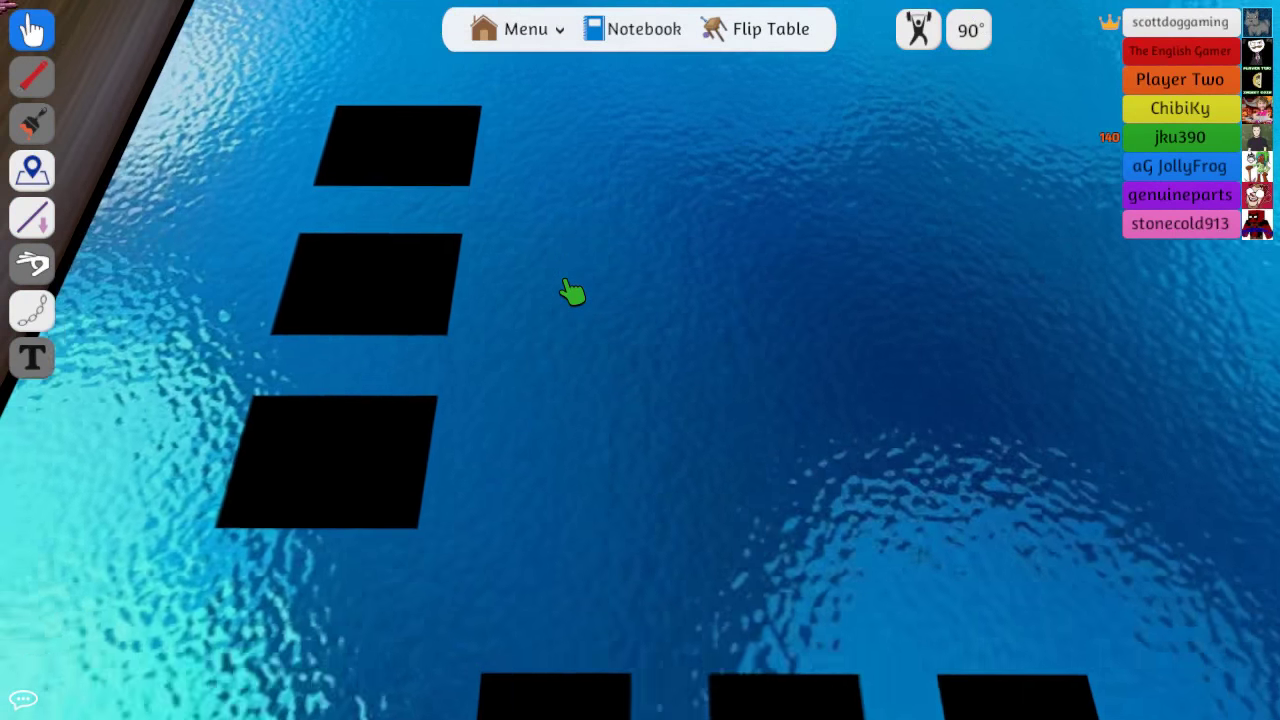
Swing the view past the empty slots and other players' area to the three-slot row
key("s")
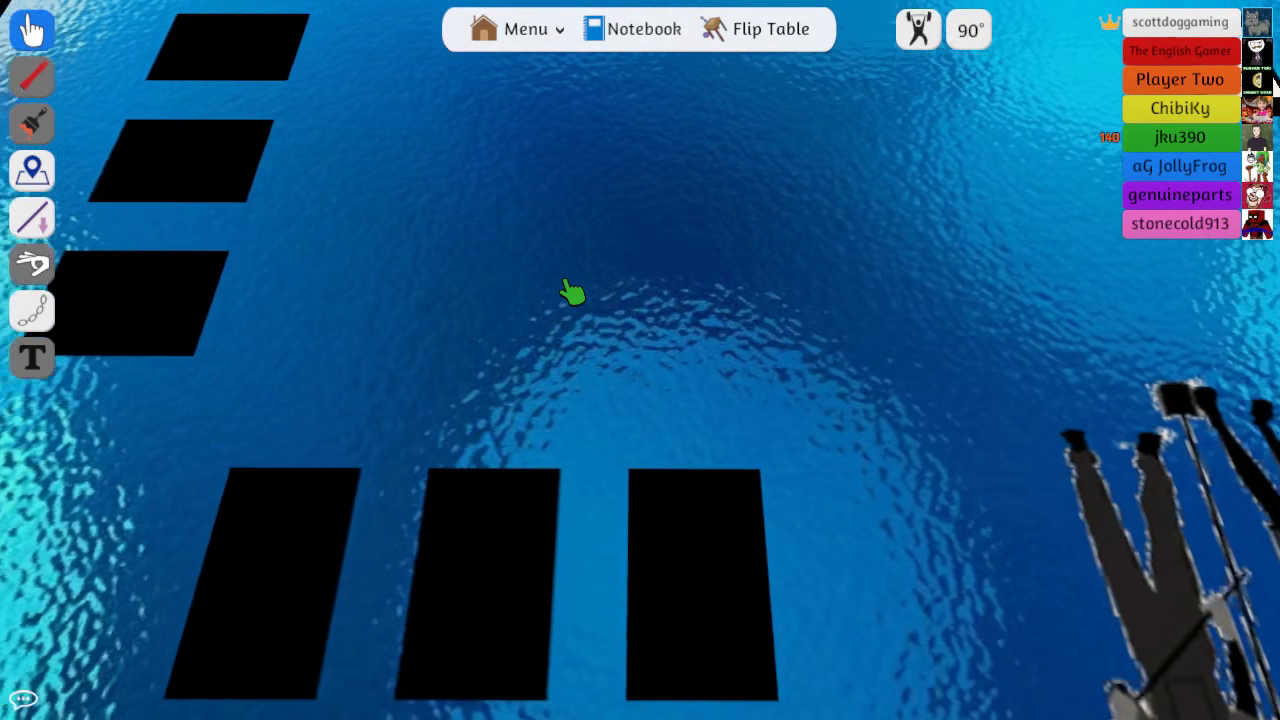
key("s")
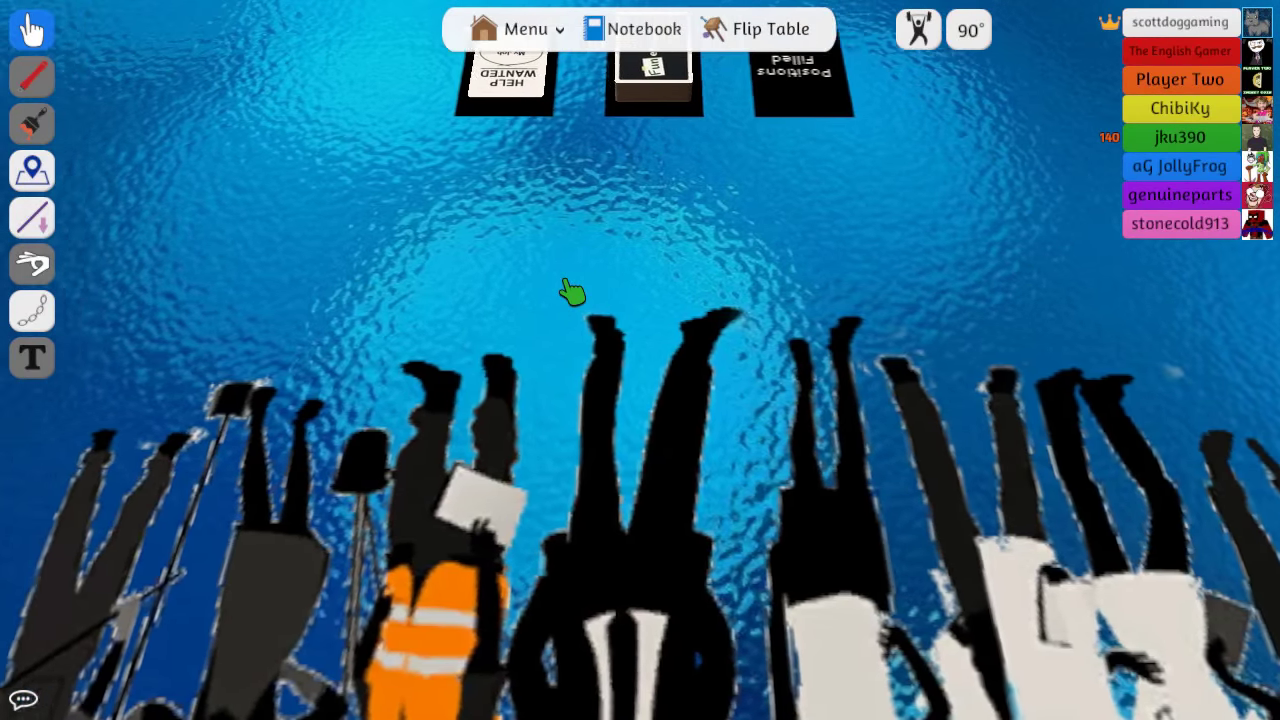
key("s")
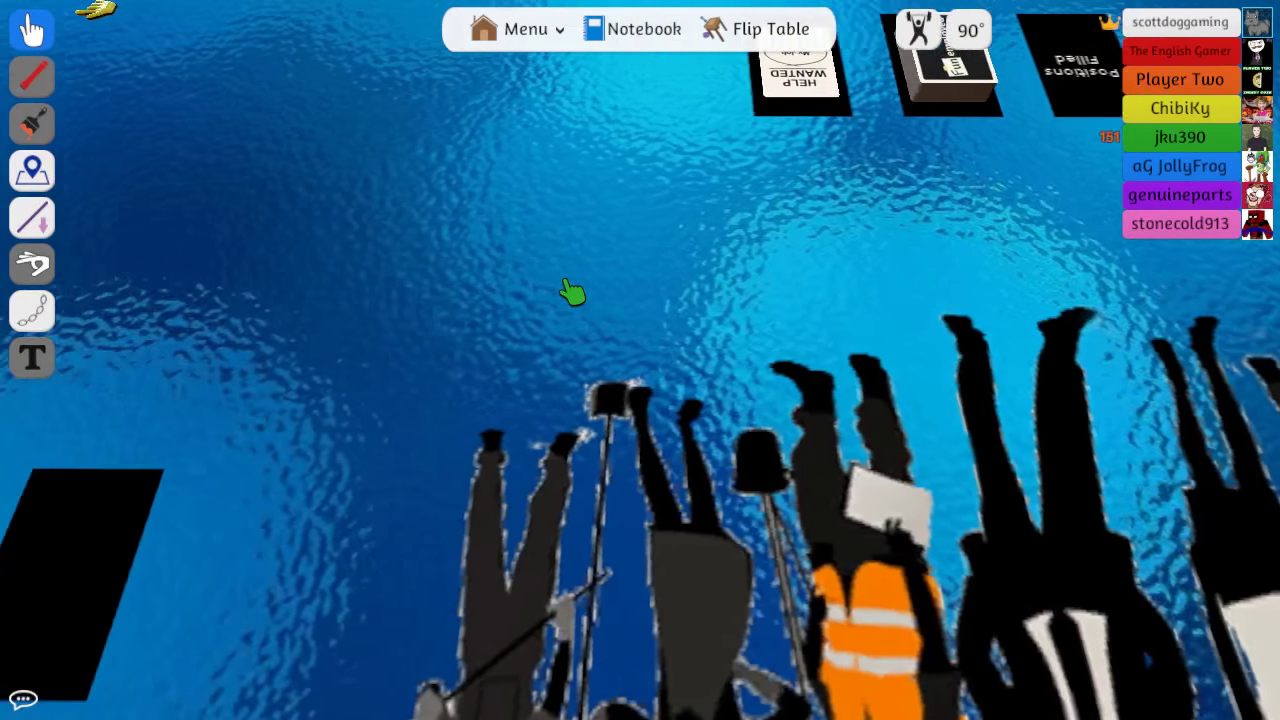
key("e")
key("s")
key("q")
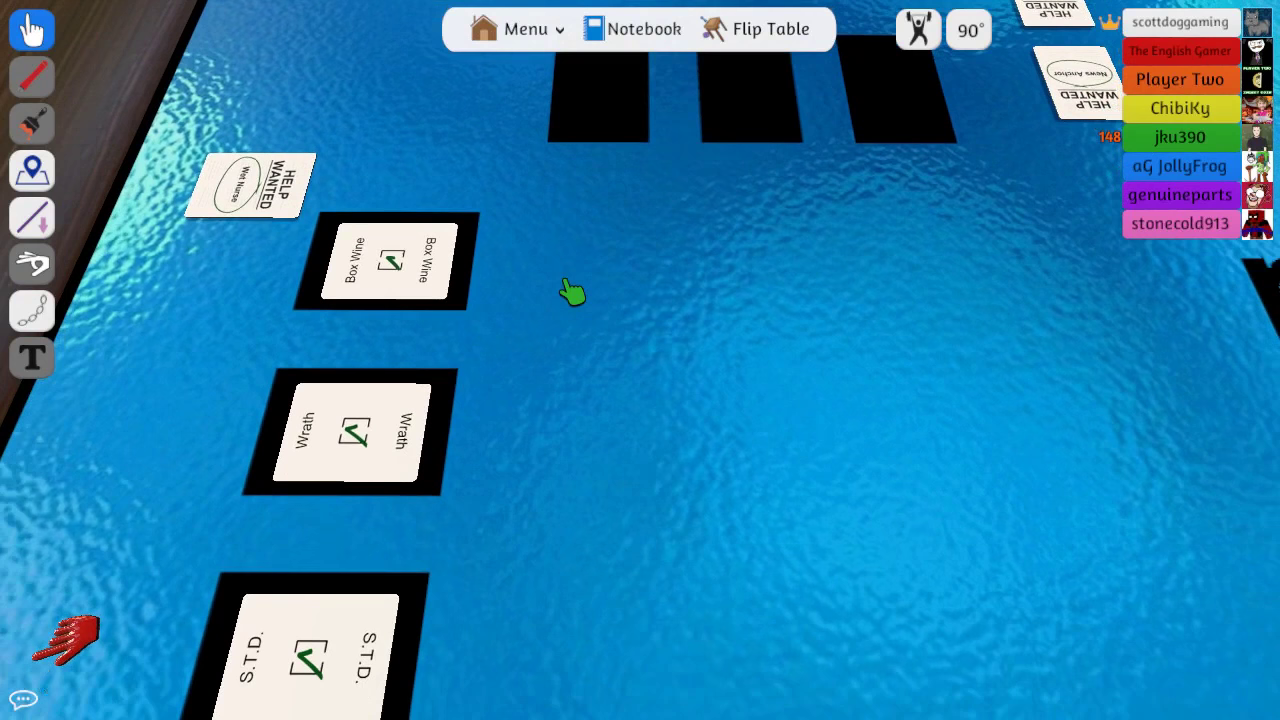
key("s")
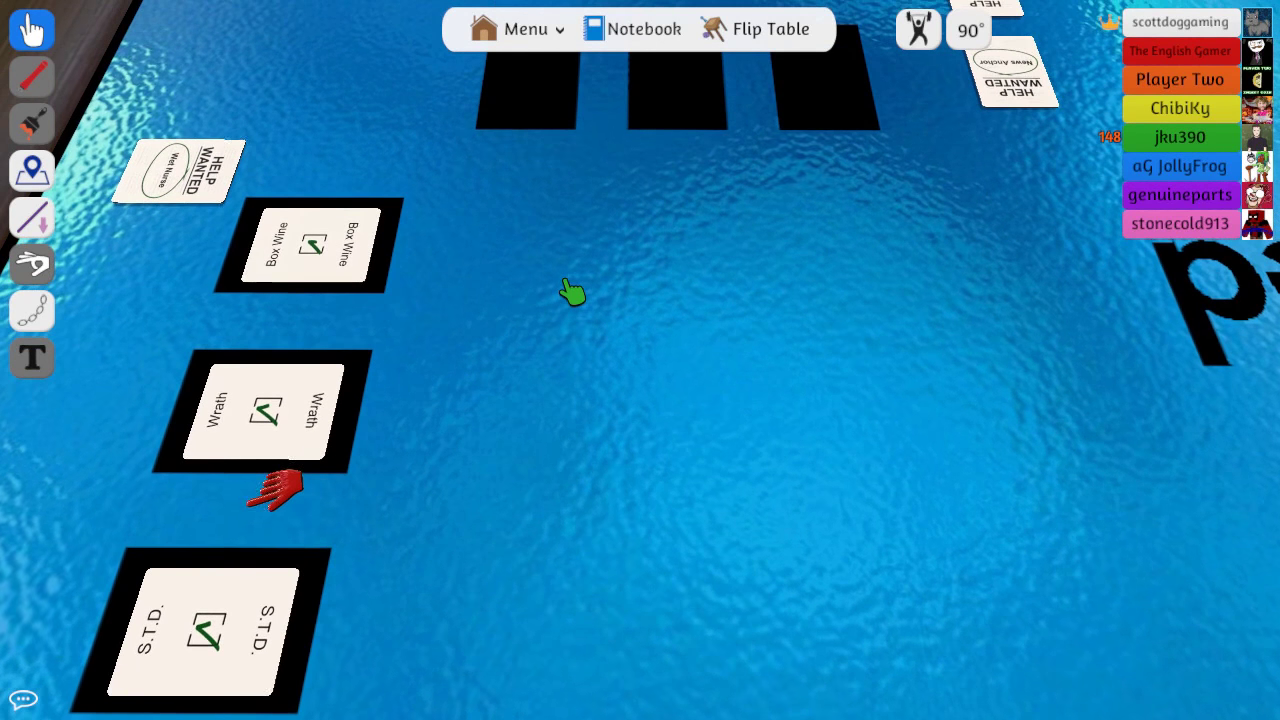
key("s")
key("q")
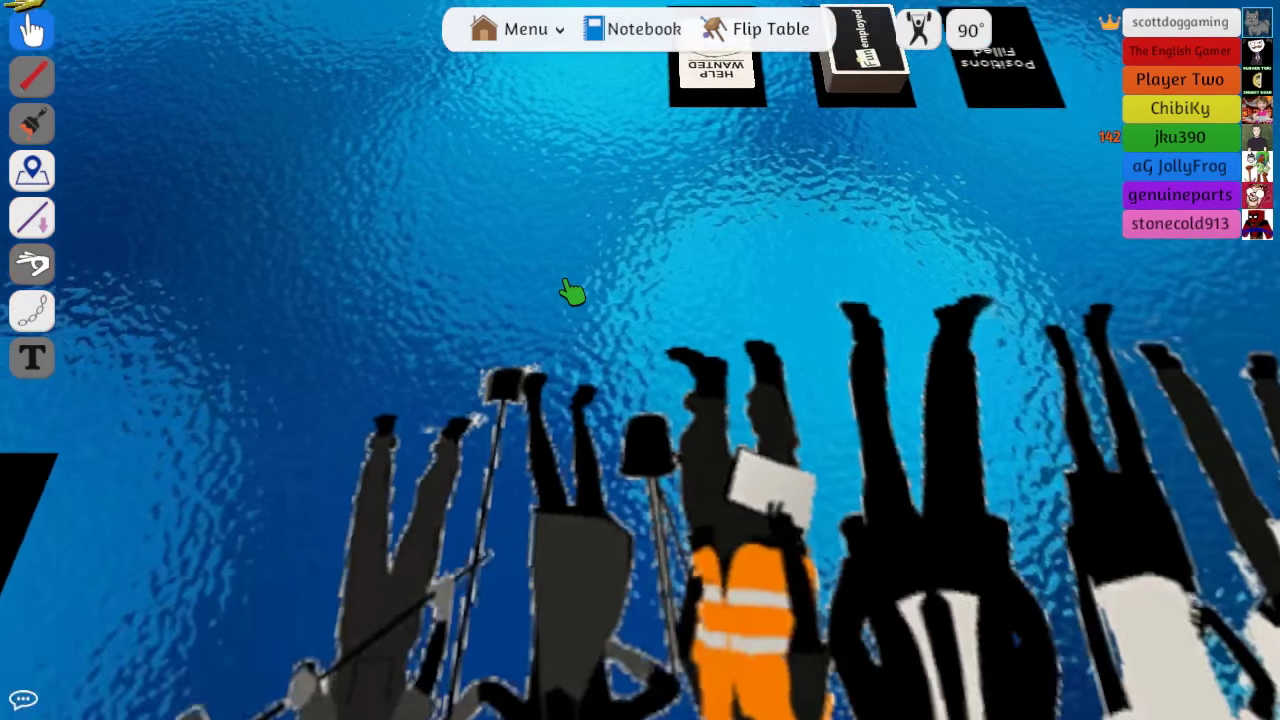
key("s")
Pan the camera across the table toward the empty slots and bottom cards
key("q")
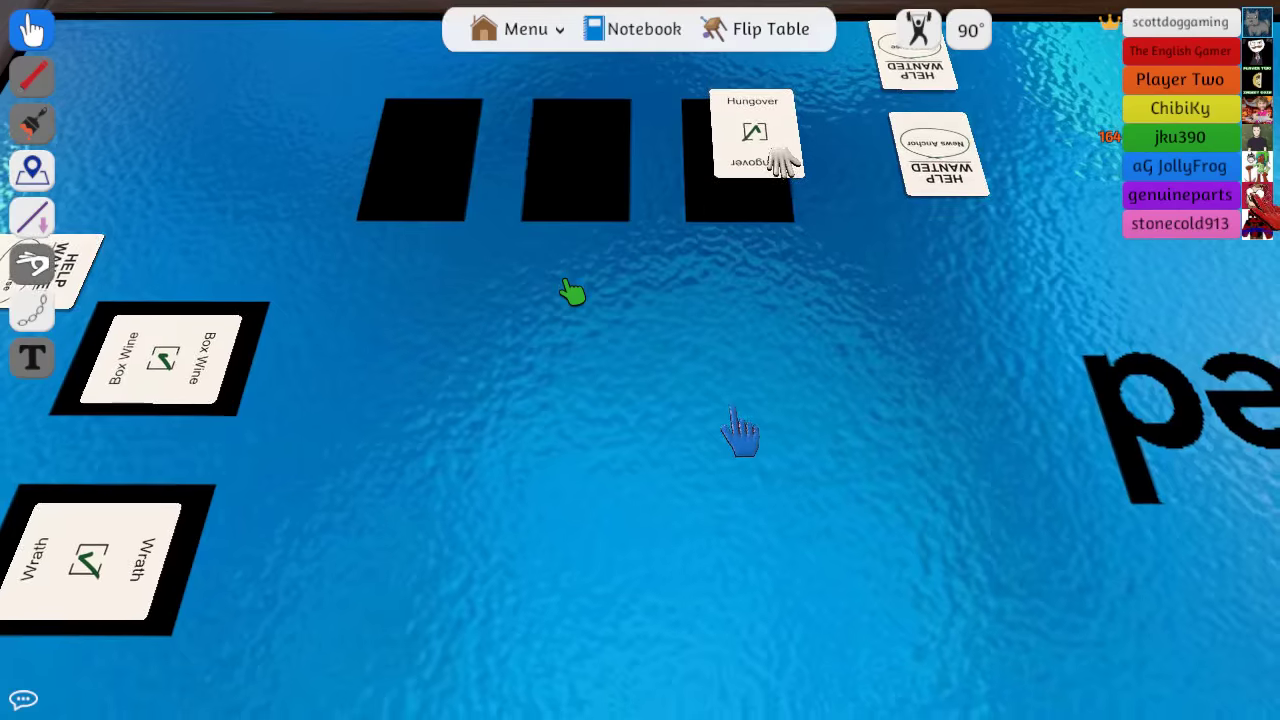
scroll(572, 291, "down", 3)
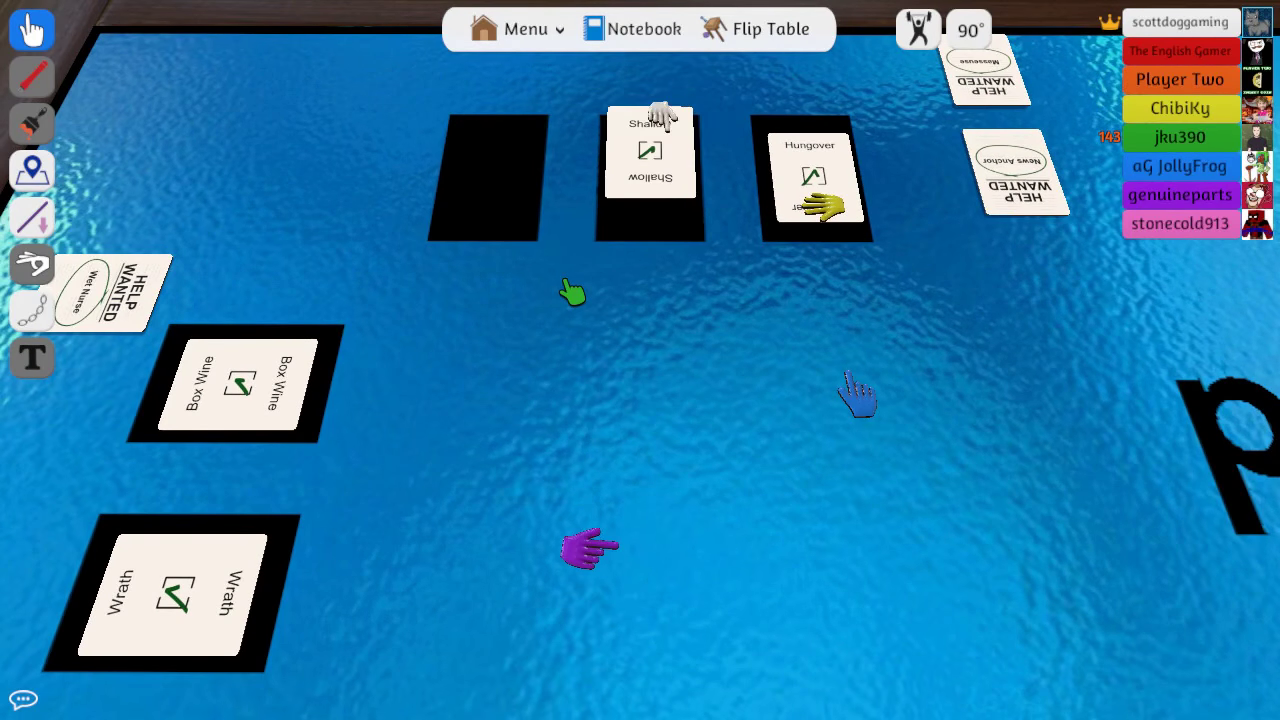
scroll(572, 291, "up", 3)
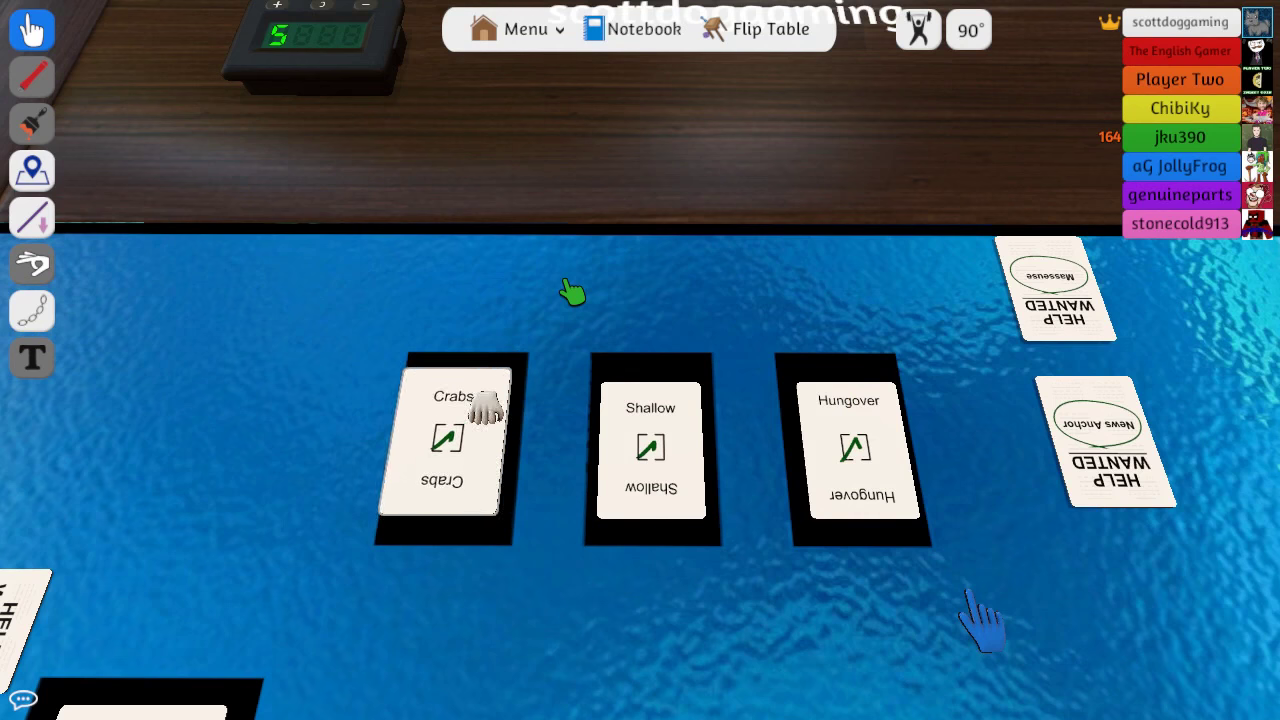
key("s")
key("e")
key("s")
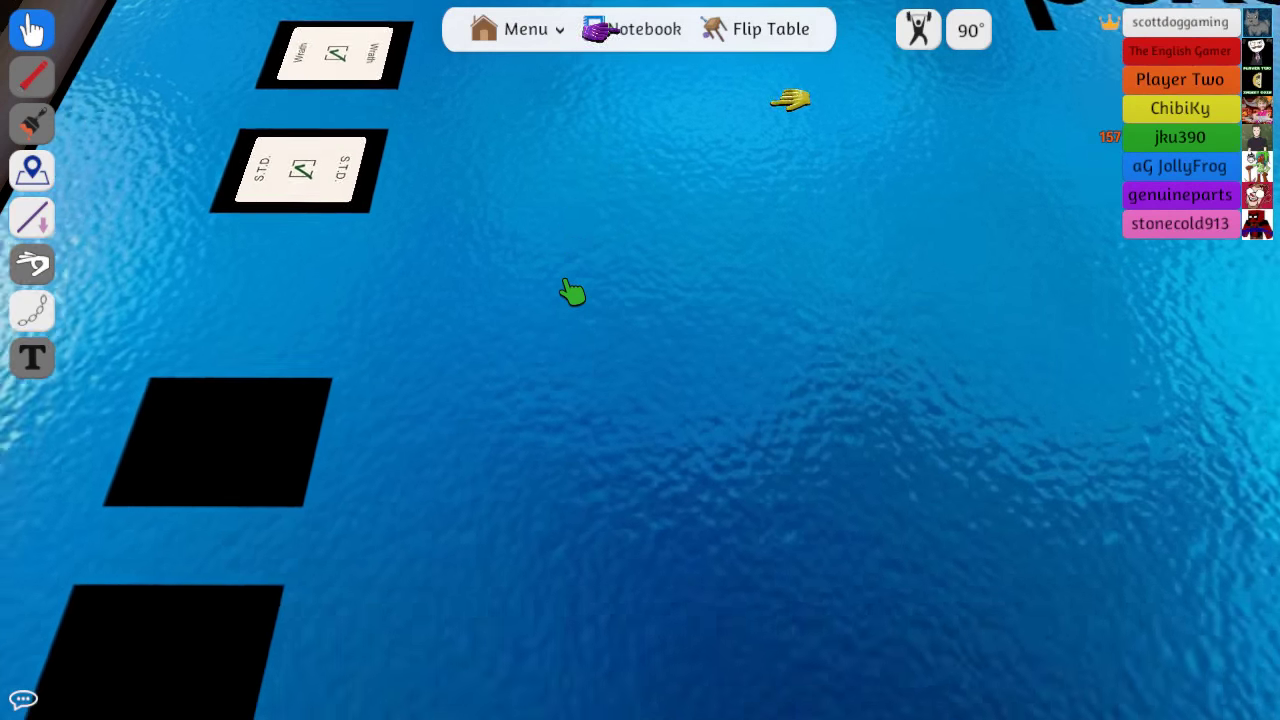
key("s")
scroll(572, 291, "down", 3)
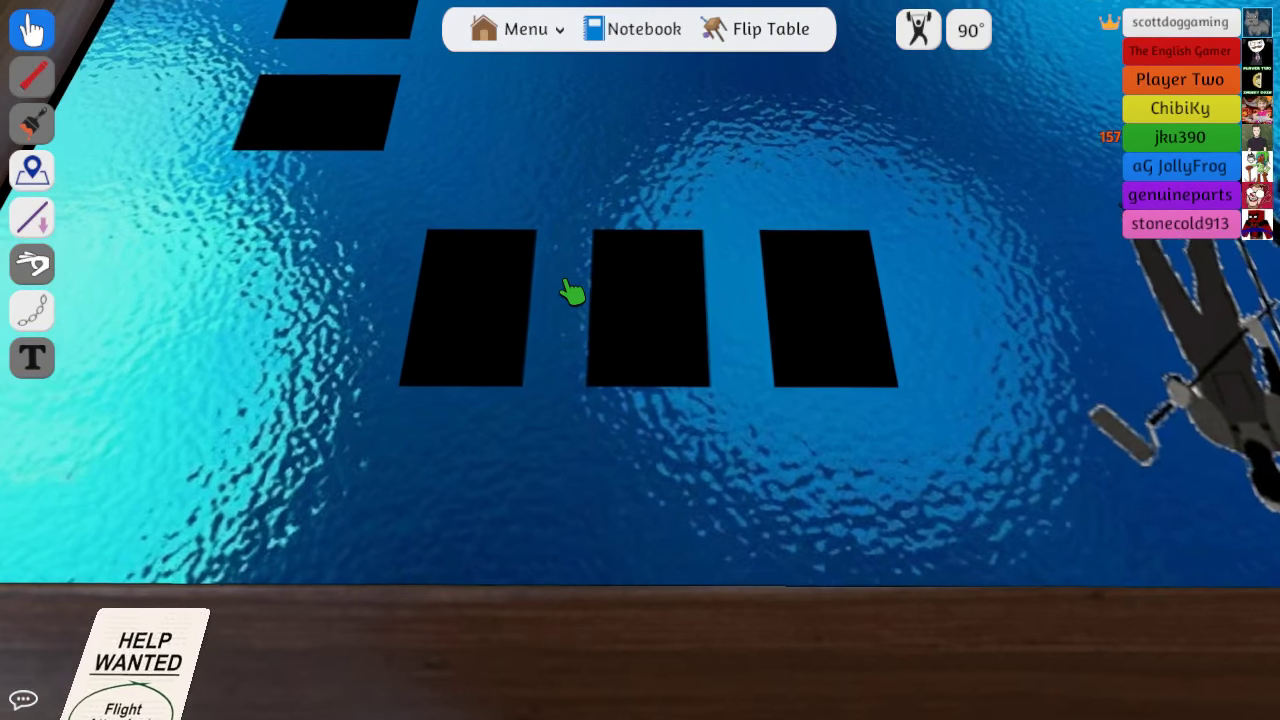
scroll(572, 291, "up", 3)
key("w")
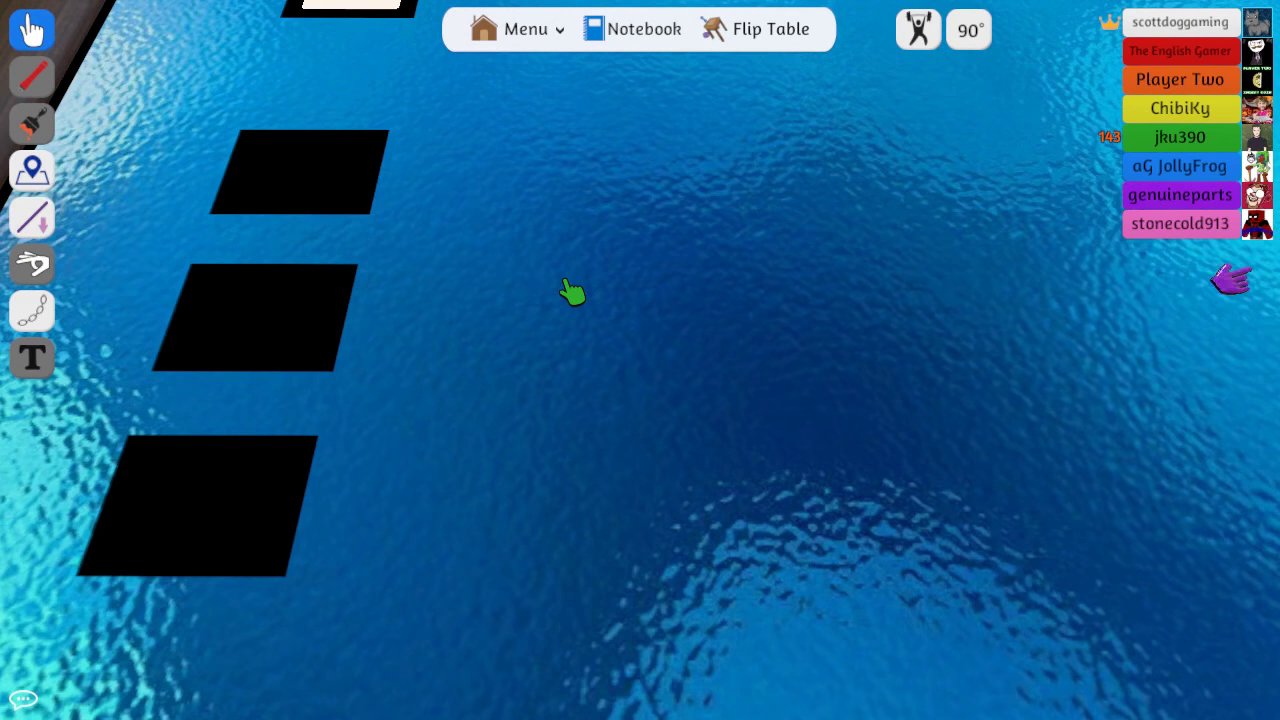
Frame the Flight Attendant card above the Indecisive, Chain and Fifty Tattoos cards
key("s")
scroll(572, 291, "down", 3)
key("s")
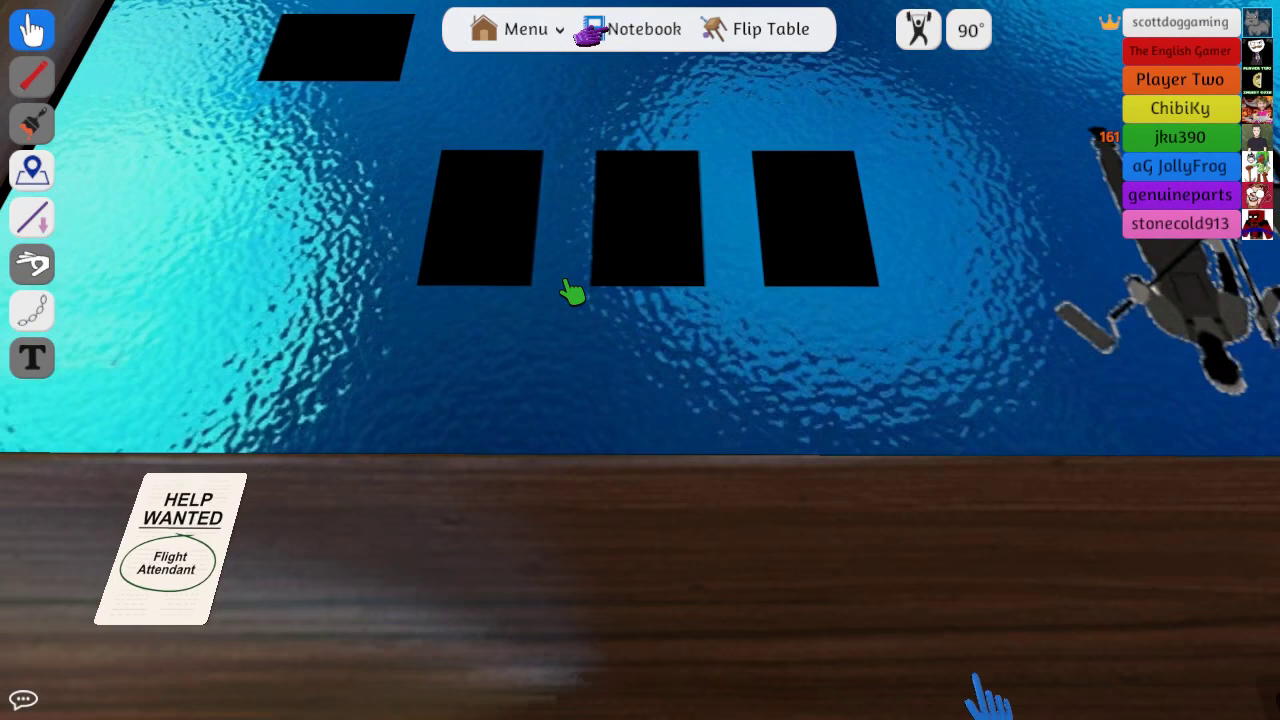
key("s")
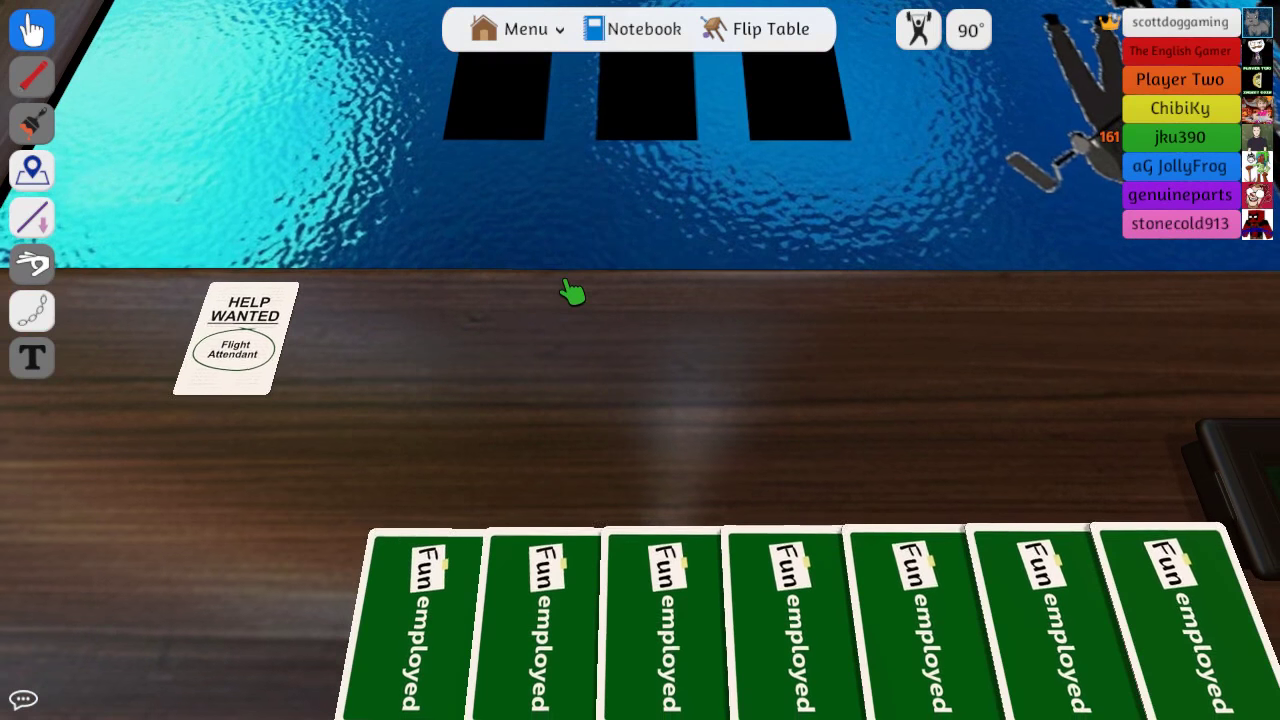
key("w")
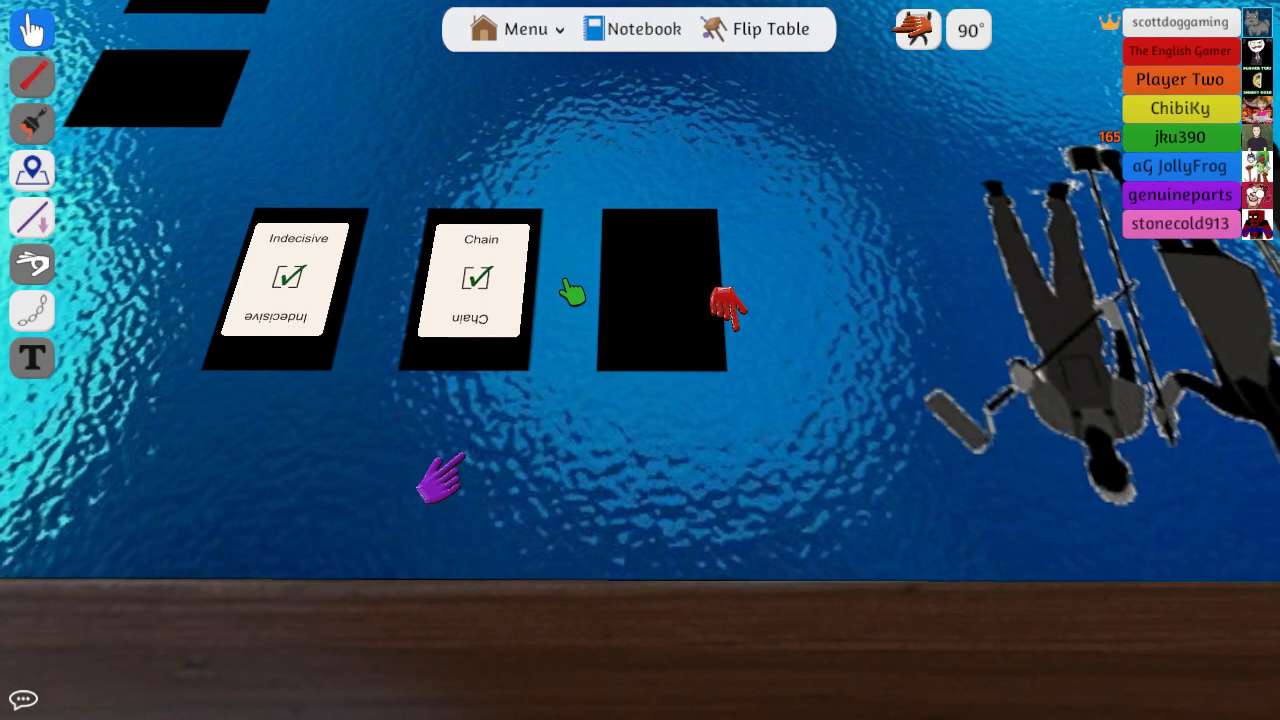
key("w")
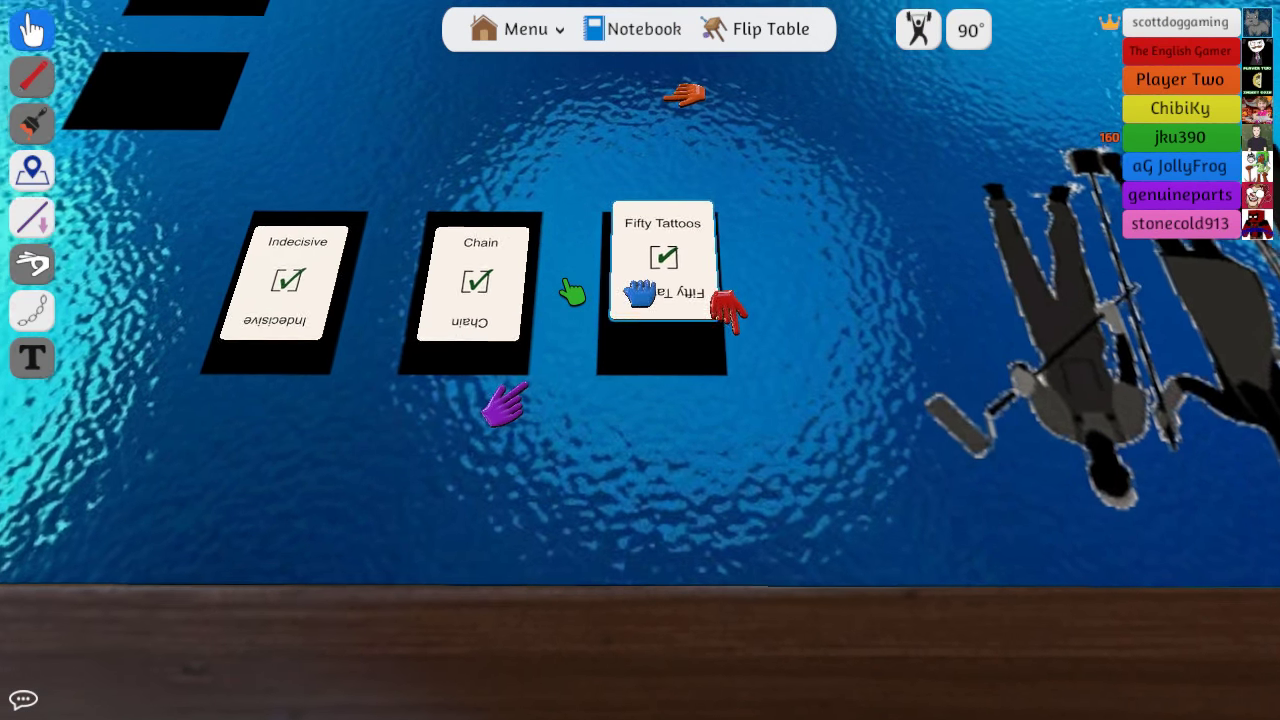
key("s")
key("s")
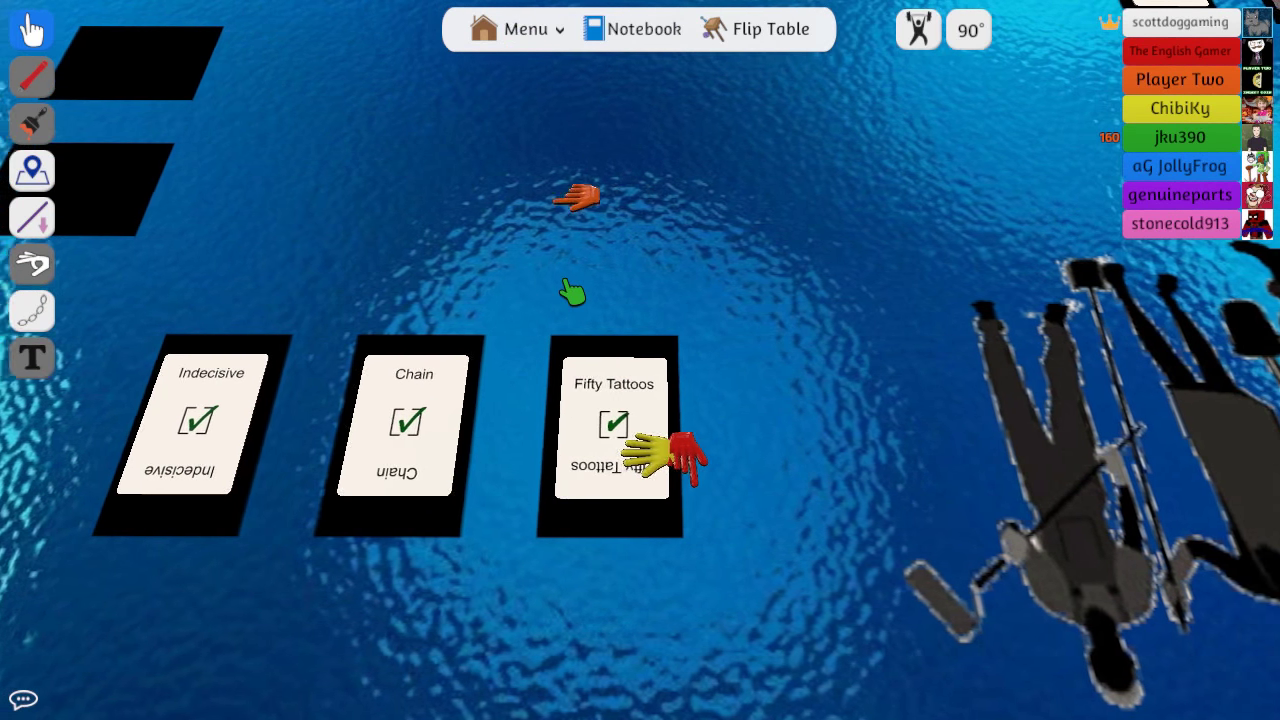
key("d")
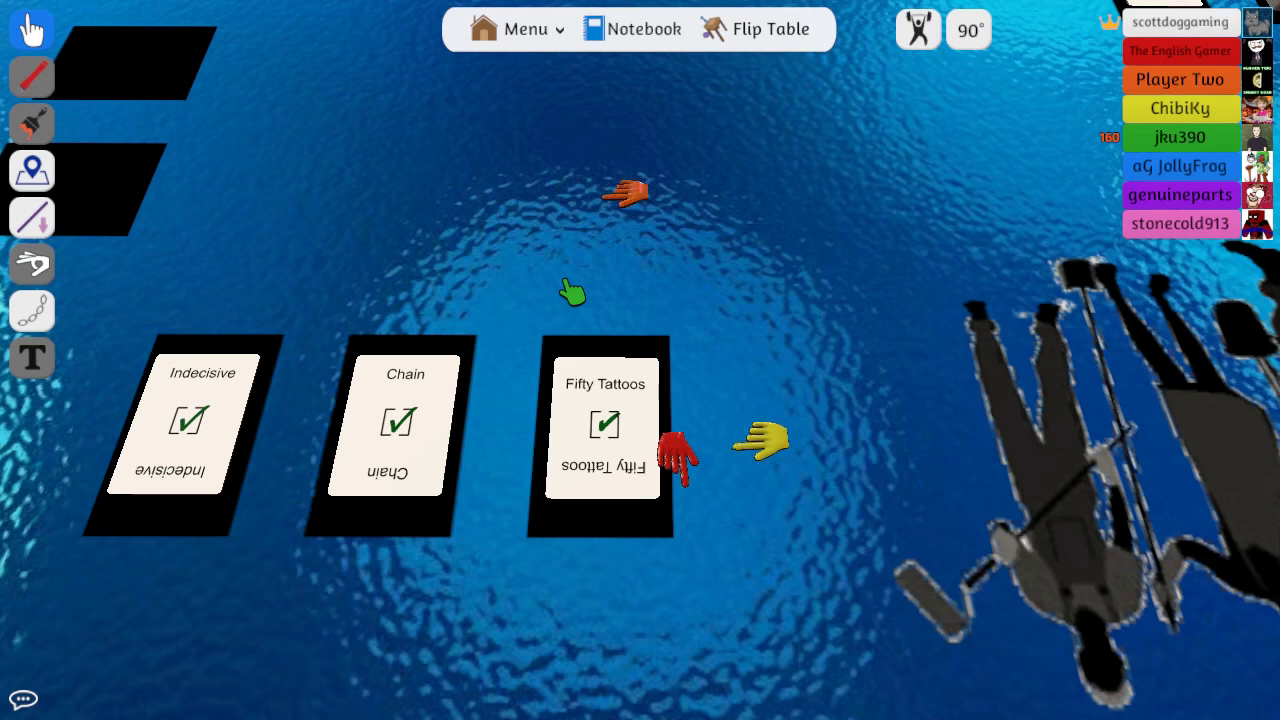